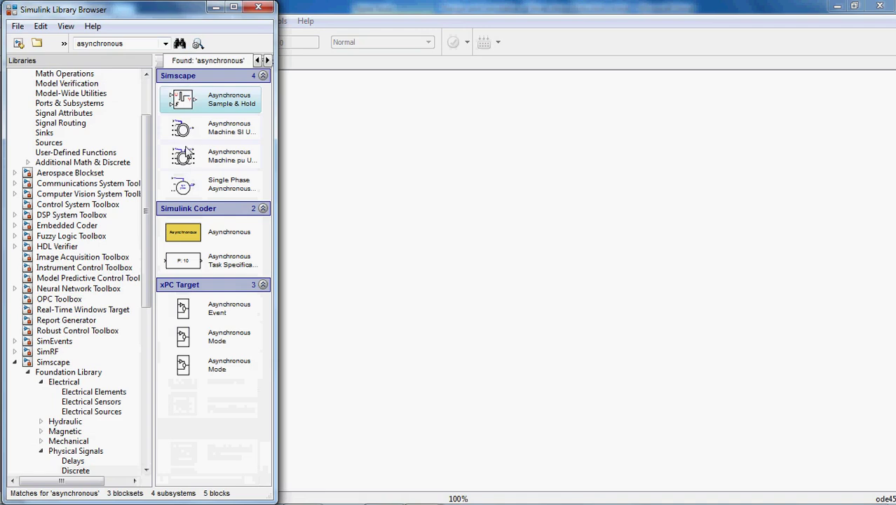
Step: Add an Asynchronous Machine SI Units block and the SimPowerSystems AC Voltage Source block to the model
left_click_drag(181, 129, 518, 181)
left_click(165, 44)
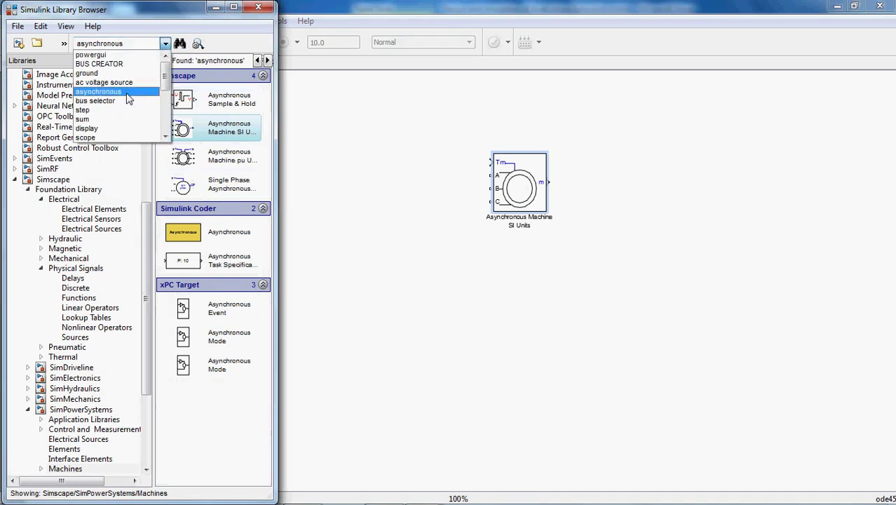
left_click(126, 84)
left_click(196, 44)
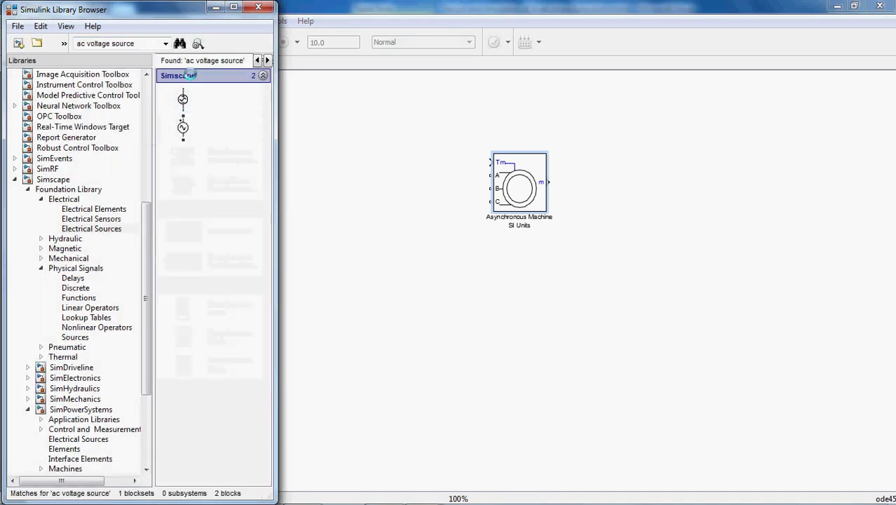
left_click_drag(191, 135, 400, 240)
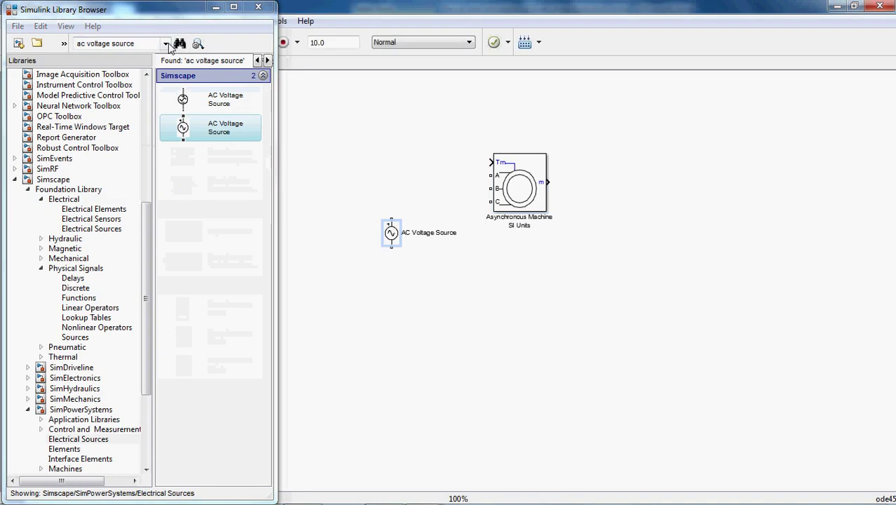
Step: Find the powergui and Bus Creator blocks in the library and add one of each to the model
left_click(165, 43)
left_click(148, 54)
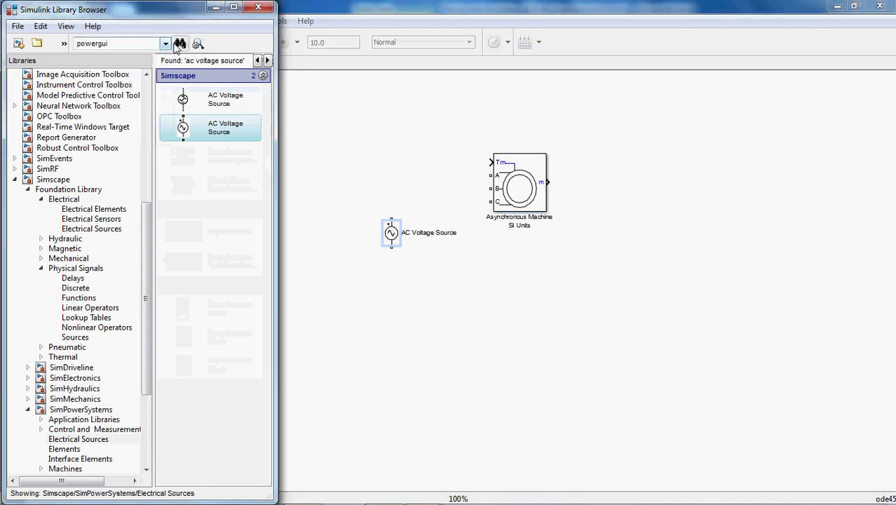
left_click(180, 44)
left_click_drag(188, 106, 337, 101)
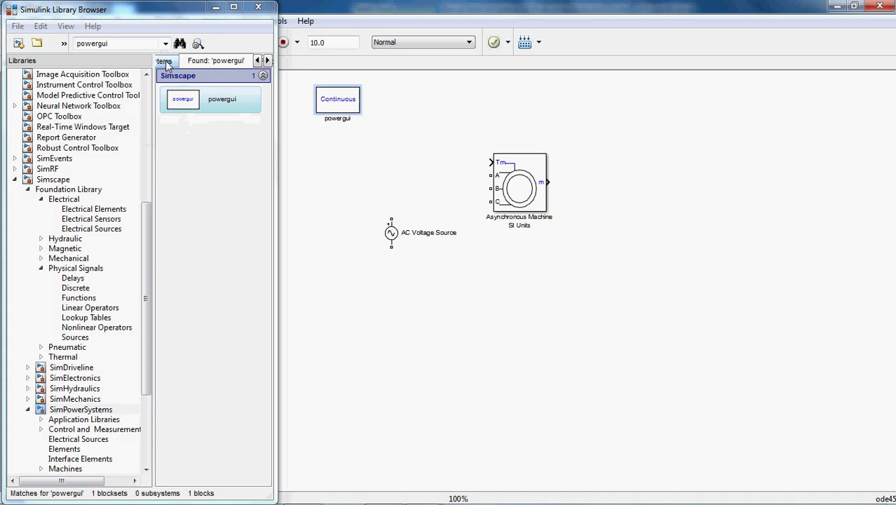
left_click(165, 43)
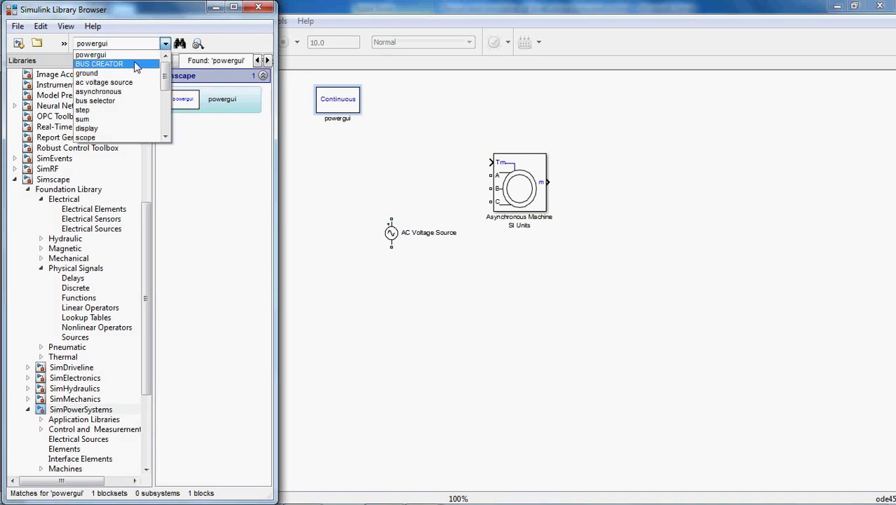
left_click(135, 66)
left_click(179, 43)
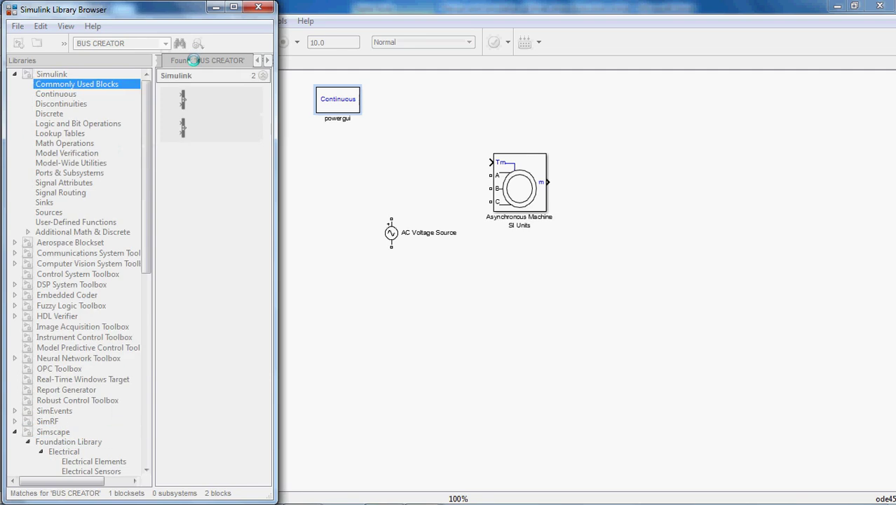
left_click_drag(194, 107, 618, 233)
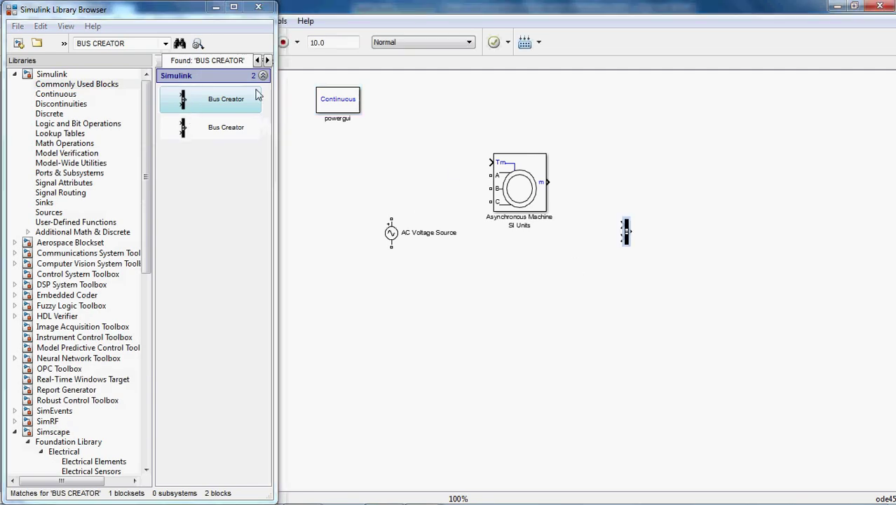
Step: Add the SimPowerSystems Ground element below the machine and a Bus Selector to its upper right
left_click(166, 44)
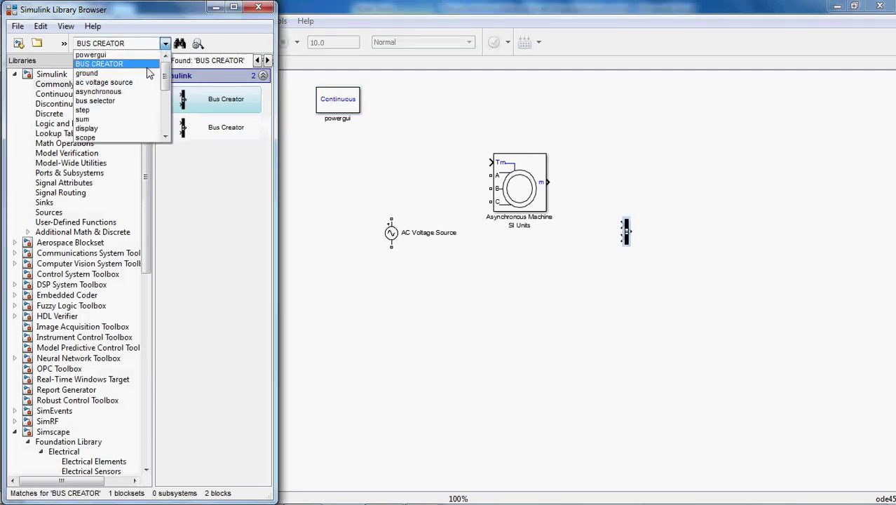
left_click(140, 73)
left_click(179, 43)
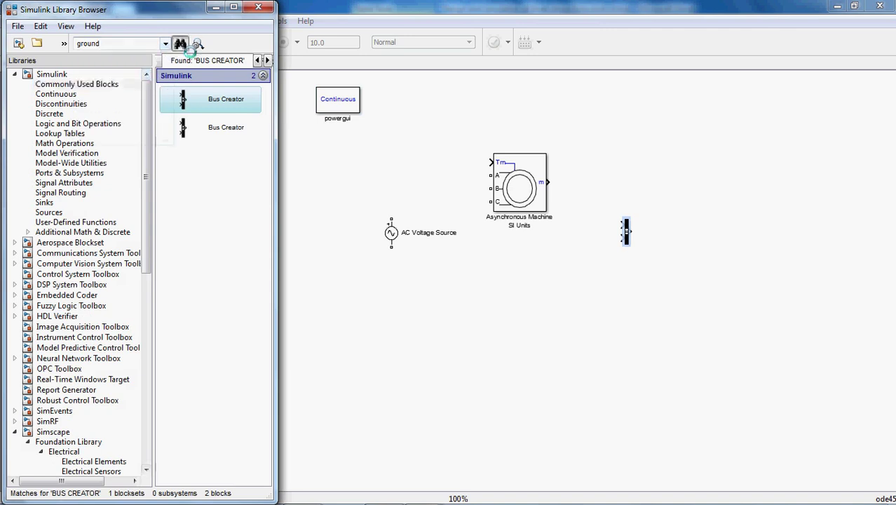
left_click_drag(193, 212, 486, 340)
left_click(166, 44)
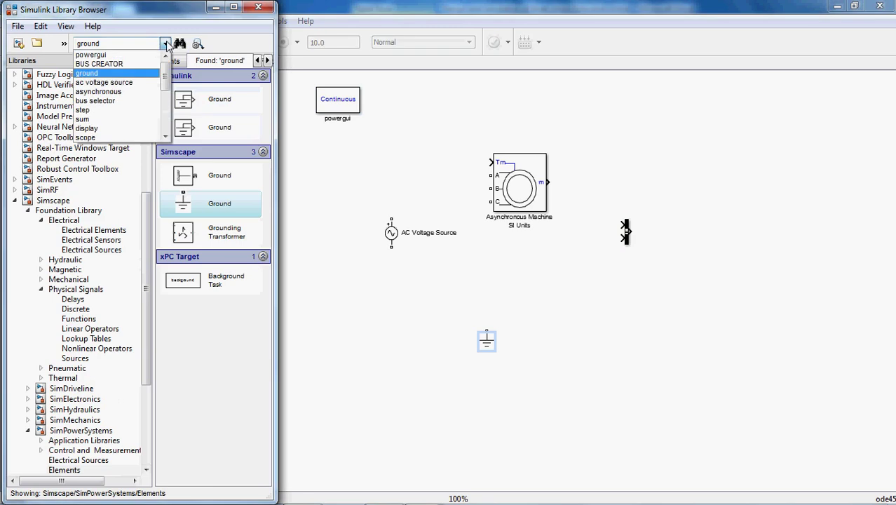
left_click(135, 101)
left_click(179, 44)
left_click_drag(198, 102, 642, 140)
Step: Add a Step source above the machine and a Sum block at the right side of the model
left_click(166, 45)
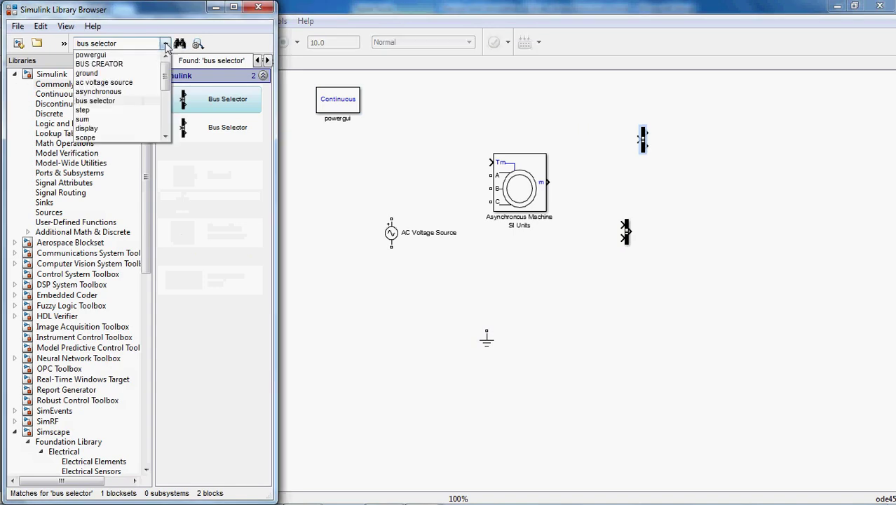
left_click(116, 111)
left_click(179, 43)
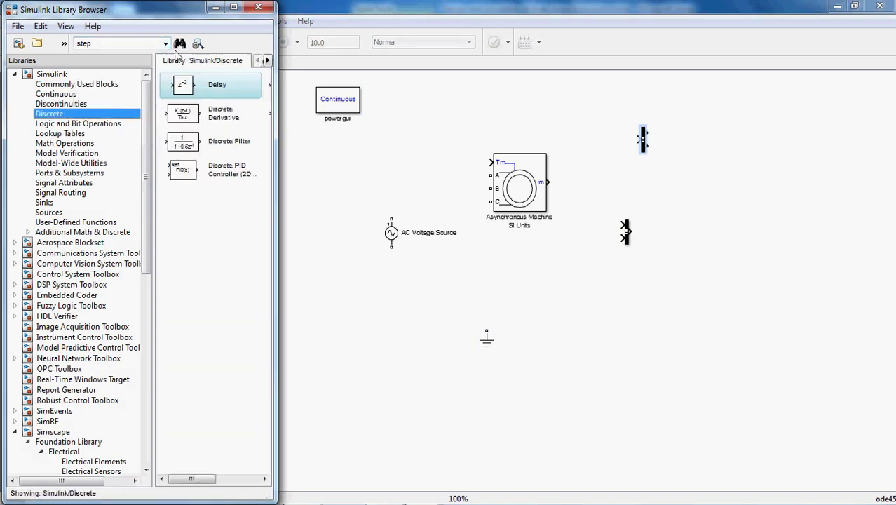
left_click_drag(189, 107, 577, 119)
left_click(165, 43)
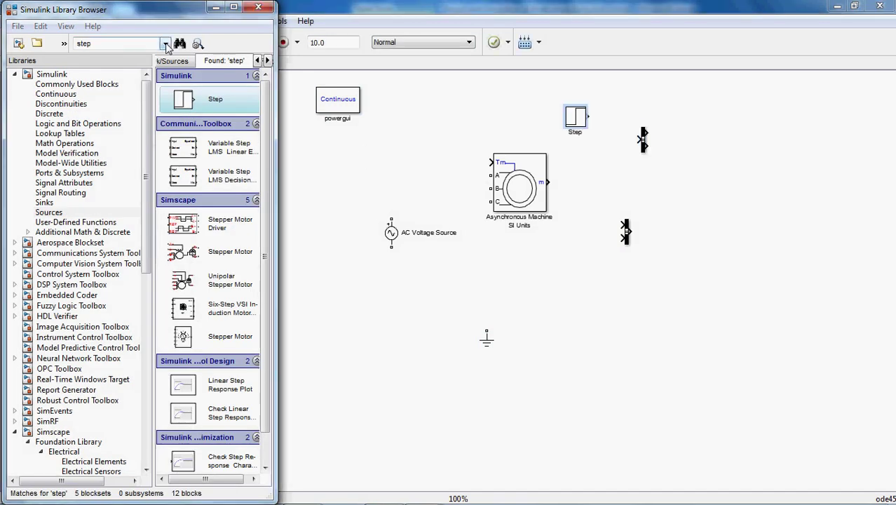
left_click(121, 120)
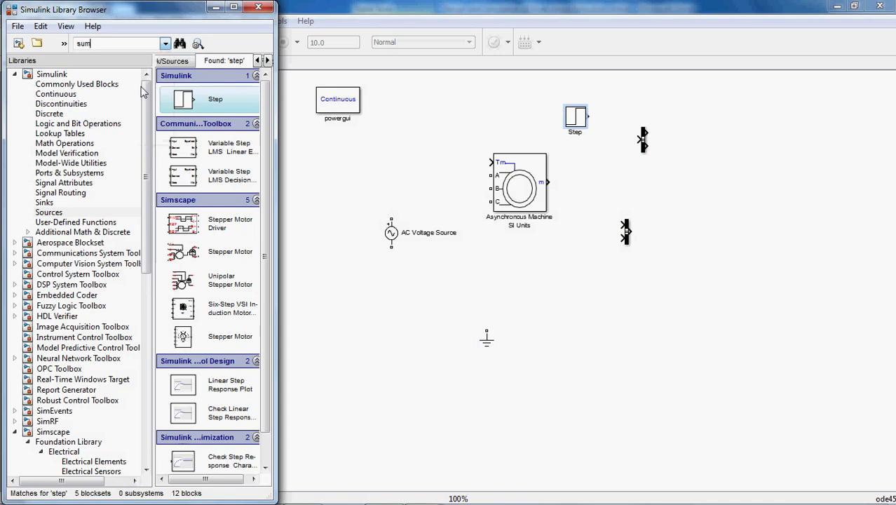
left_click(180, 43)
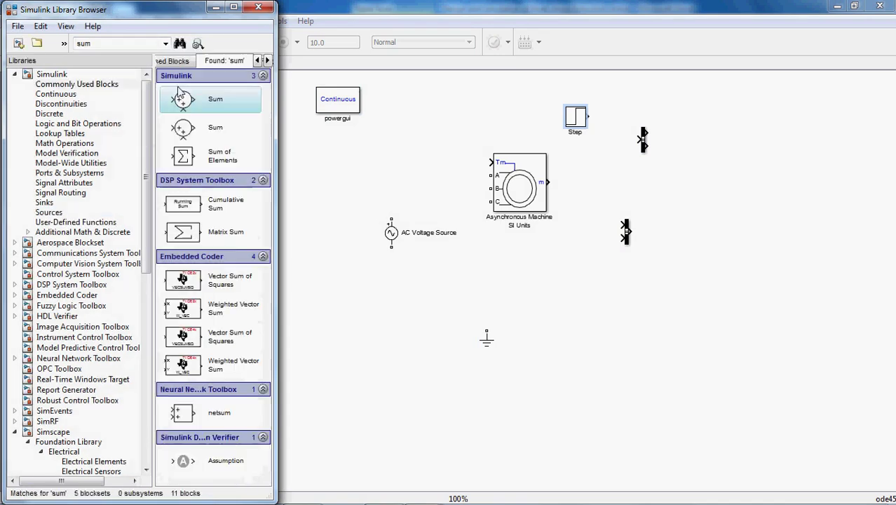
left_click_drag(299, 144, 729, 209)
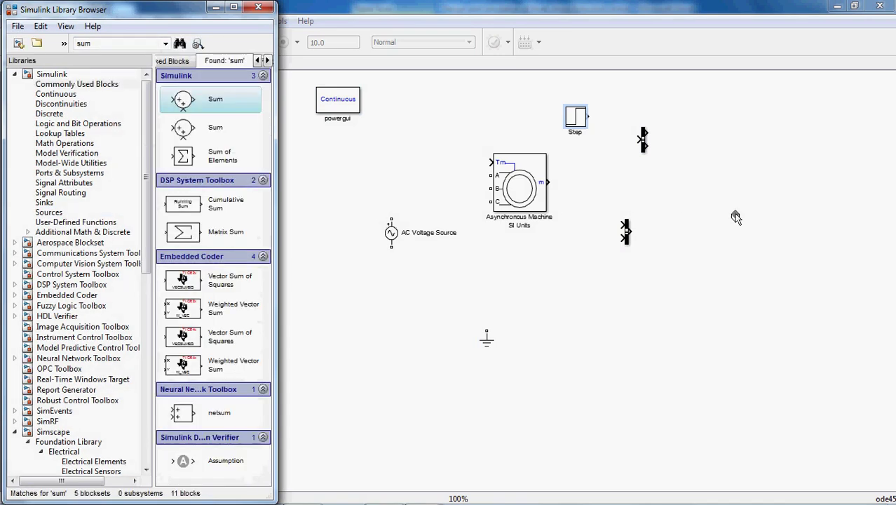
Step: Add a Simulink Display block beside the ground and a Scope farther to its right
left_click(167, 45)
left_click(167, 45)
left_click(121, 129)
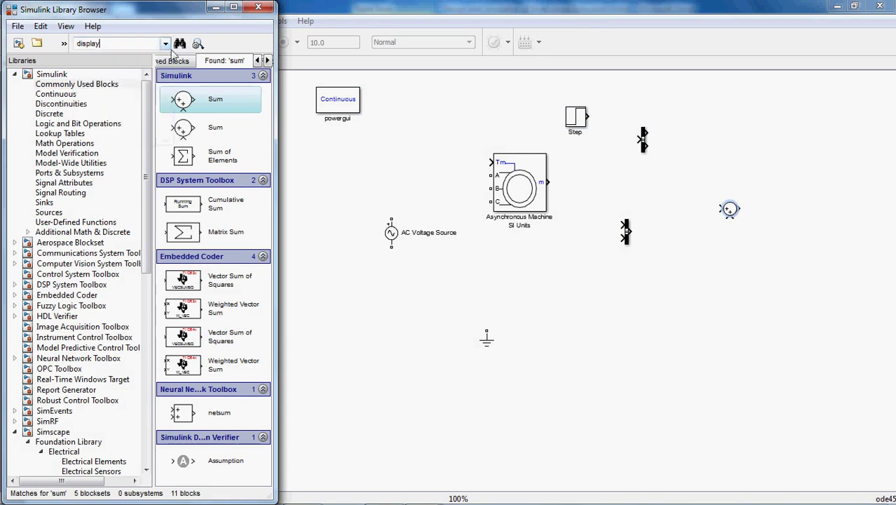
left_click(180, 44)
left_click_drag(203, 100, 577, 327)
left_click(237, 129)
left_click(166, 44)
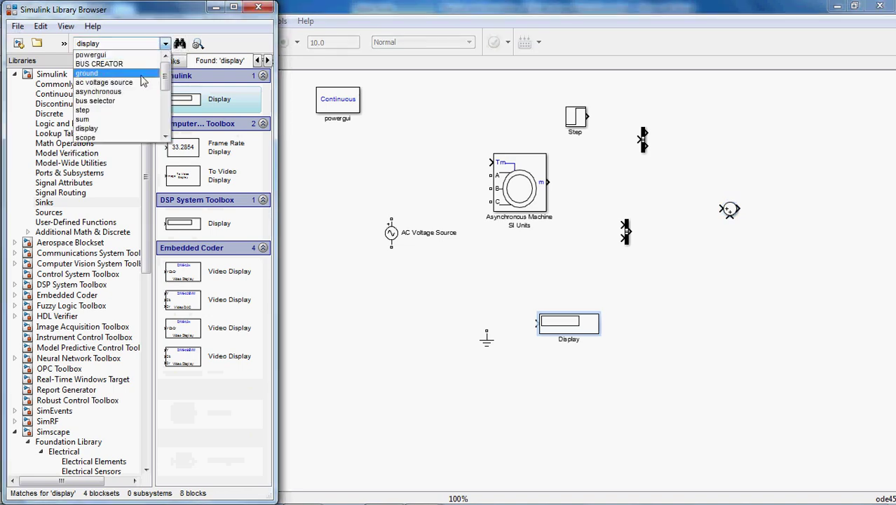
left_click(120, 138)
left_click(180, 43)
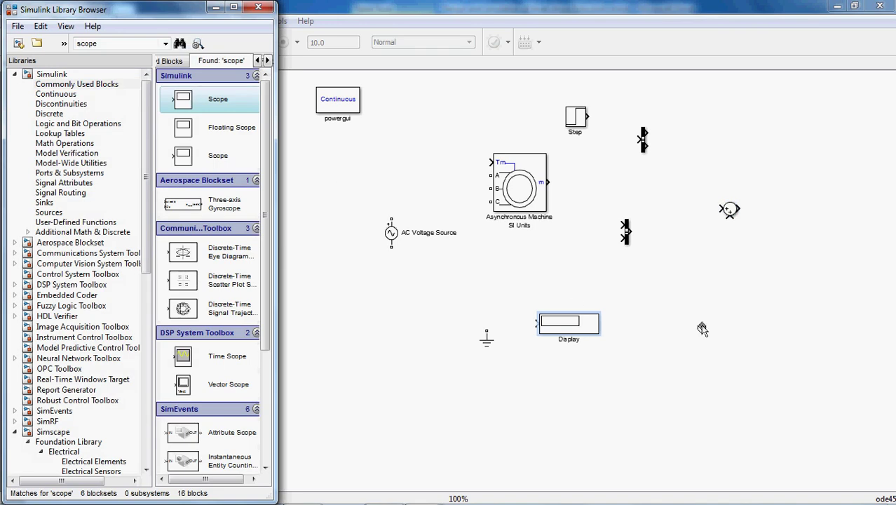
left_click_drag(758, 338, 757, 337)
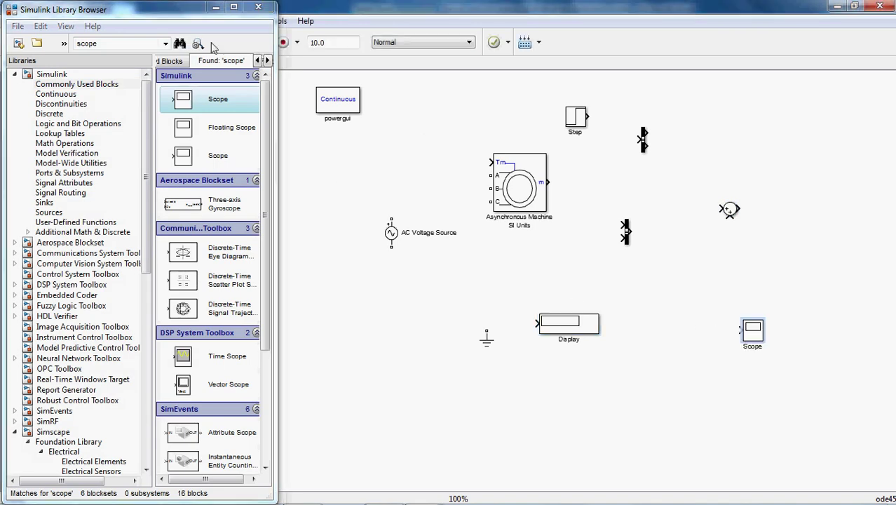
Step: Find the Gain block in the library and place one below the Scope
left_click(165, 43)
left_click_drag(165, 77, 165, 106)
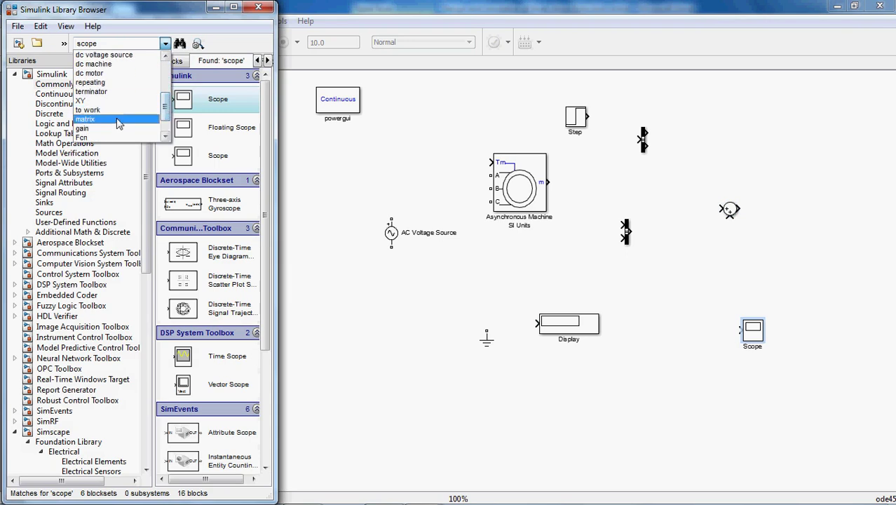
left_click(120, 129)
left_click(181, 44)
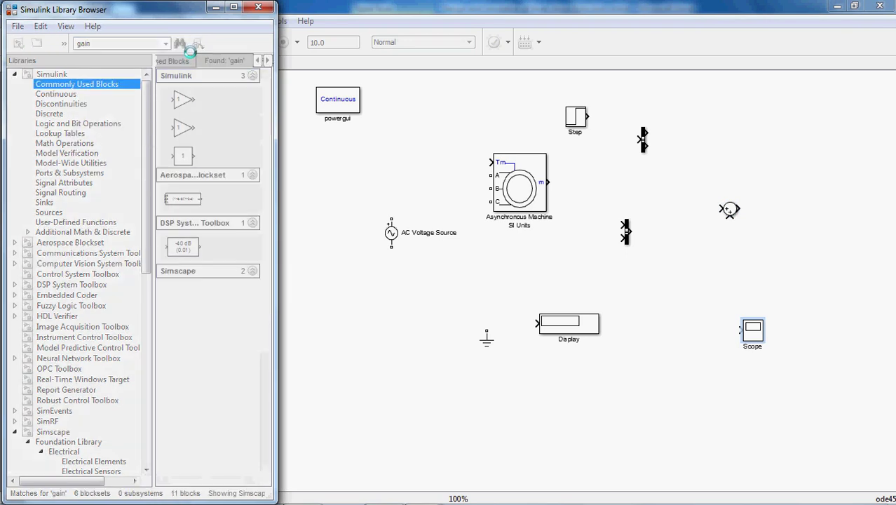
left_click(703, 365)
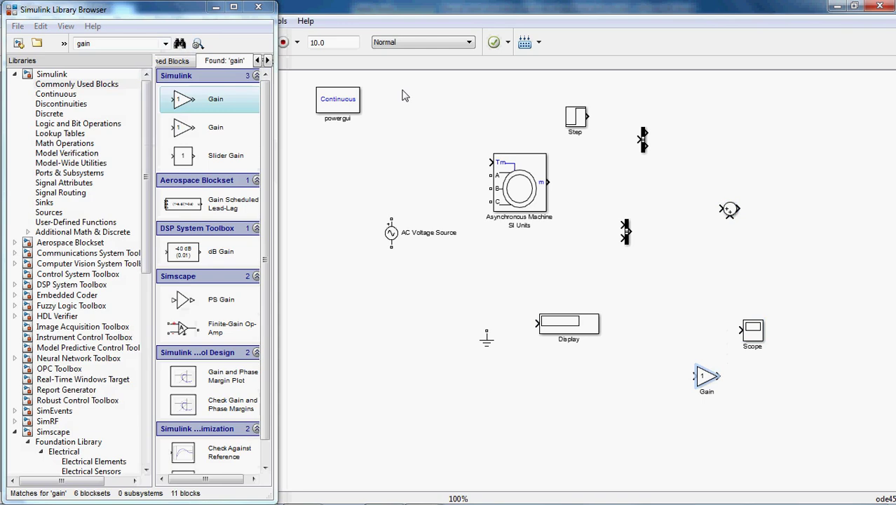
Step: Minimize the library browser, then move the asynchronous machine and the AC voltage source to the lower left of the canvas
left_click(216, 7)
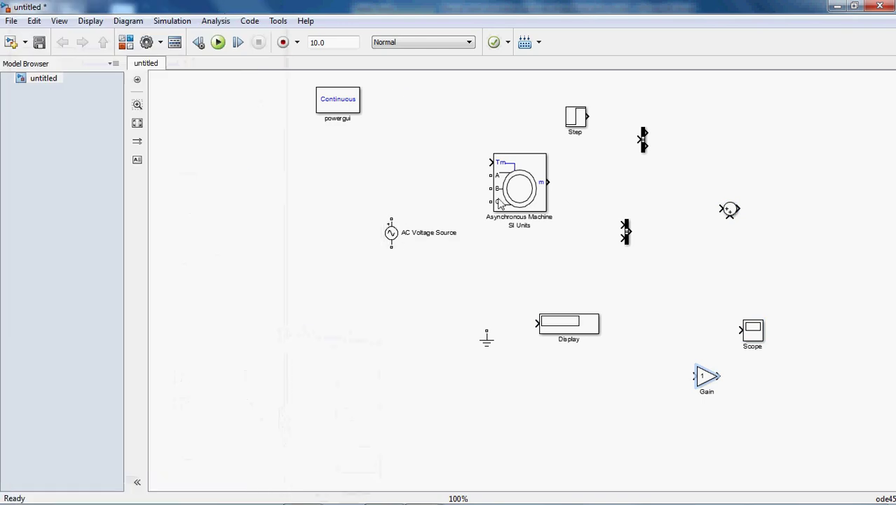
left_click_drag(530, 179, 328, 295)
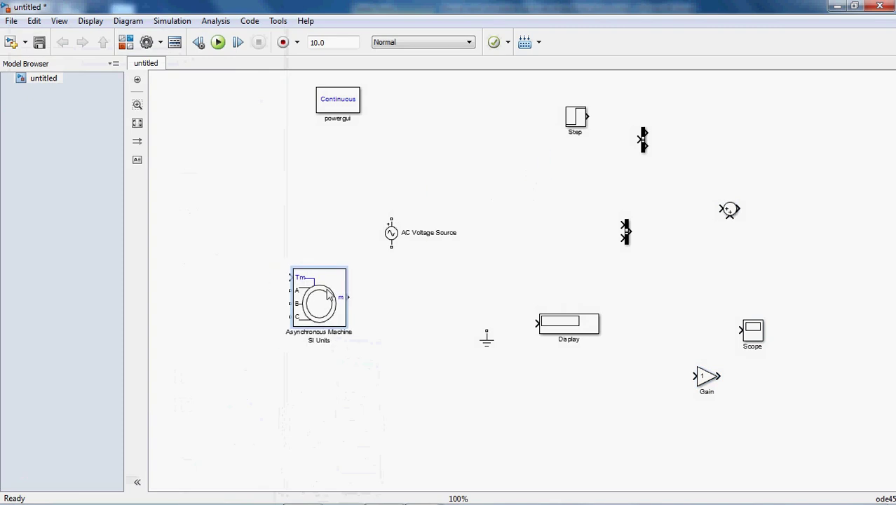
left_click_drag(387, 240, 197, 393)
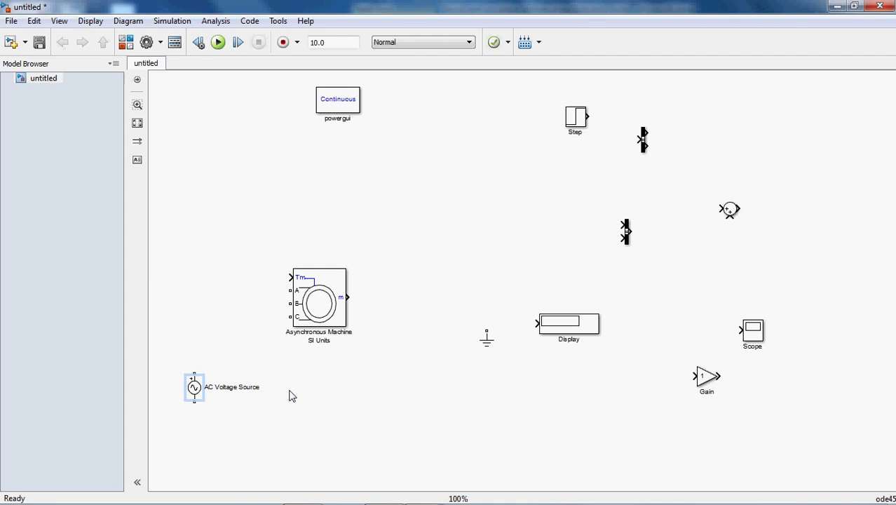
Step: Rename the AC voltage source as Va
key("BackSpace")
key("BackSpace")
key("BackSpace")
key("BackSpace")
key("BackSpace")
key("BackSpace")
key("BackSpace")
key("BackSpace")
key("BackSpace")
key("BackSpace")
key("BackSpace")
key("BackSpace")
key("BackSpace")
Step: Duplicate the Va source twice to its right and name the copies Vb and Vc
left_click_drag(195, 393, 289, 411)
left_click(256, 398)
left_click(307, 405)
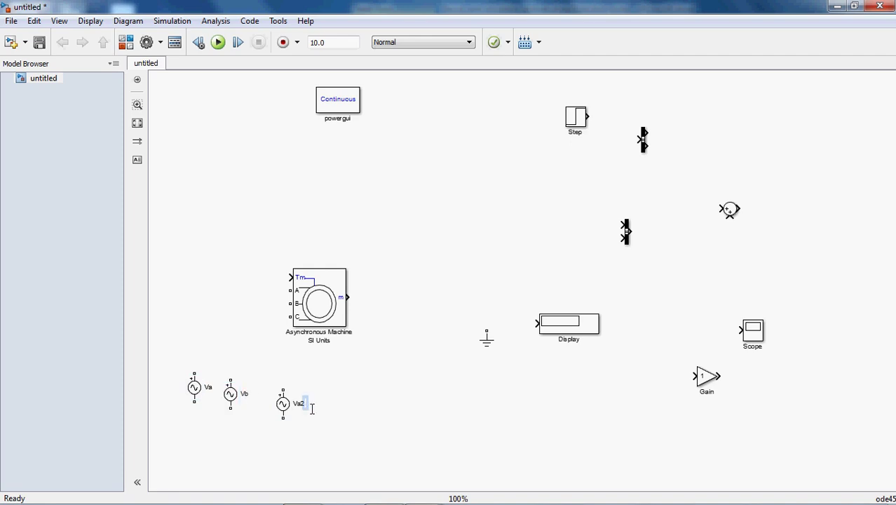
left_click(307, 409)
Step: Shift the machine right and wire the upper terminals of Va, Vb and Vc to its A, B and C ports
left_click_drag(316, 301, 382, 308)
left_click(204, 392)
left_click_drag(194, 373, 358, 306)
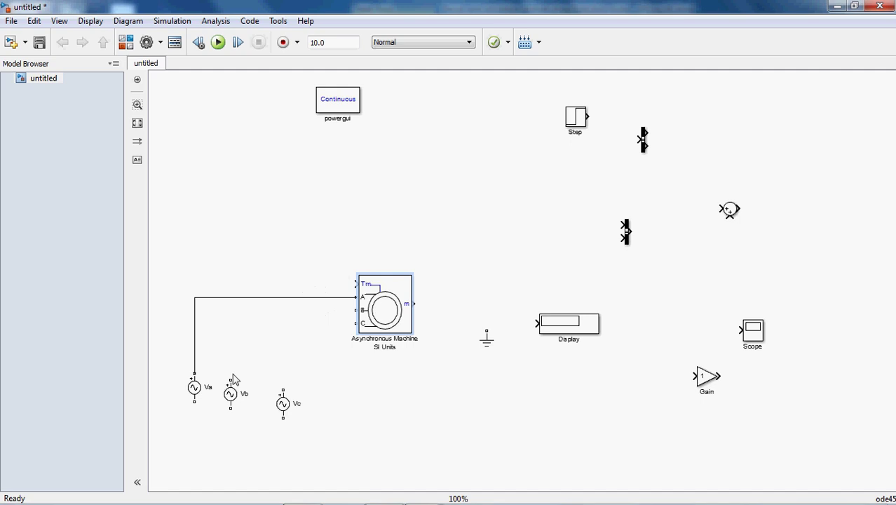
left_click_drag(242, 384, 364, 317)
left_click_drag(283, 390, 357, 323)
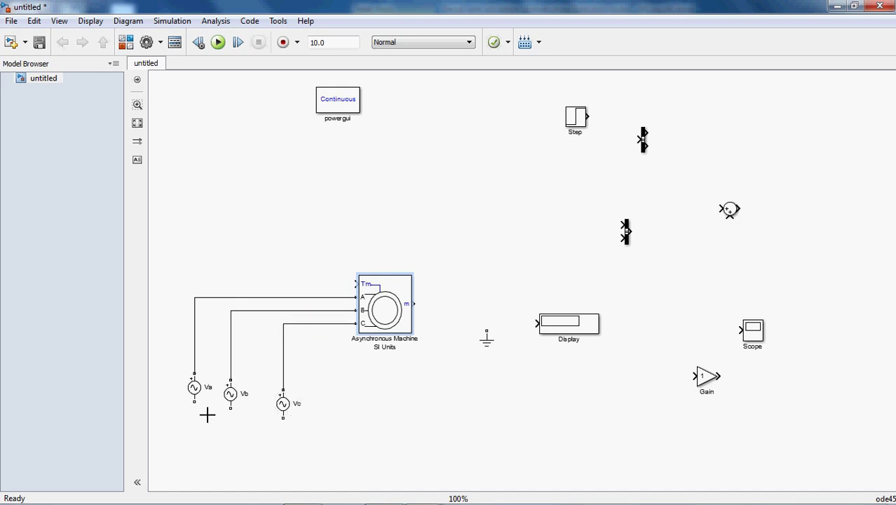
Step: Join the lower terminals of Va, Vb and Vc and attach the Ground block to their common node
mouse_move(206, 414)
left_mouse_down()
mouse_move(238, 424)
mouse_move(236, 414)
left_mouse_up()
mouse_move(291, 429)
left_mouse_down()
mouse_move(219, 419)
mouse_move(231, 435)
mouse_move(257, 429)
mouse_move(259, 443)
left_mouse_up()
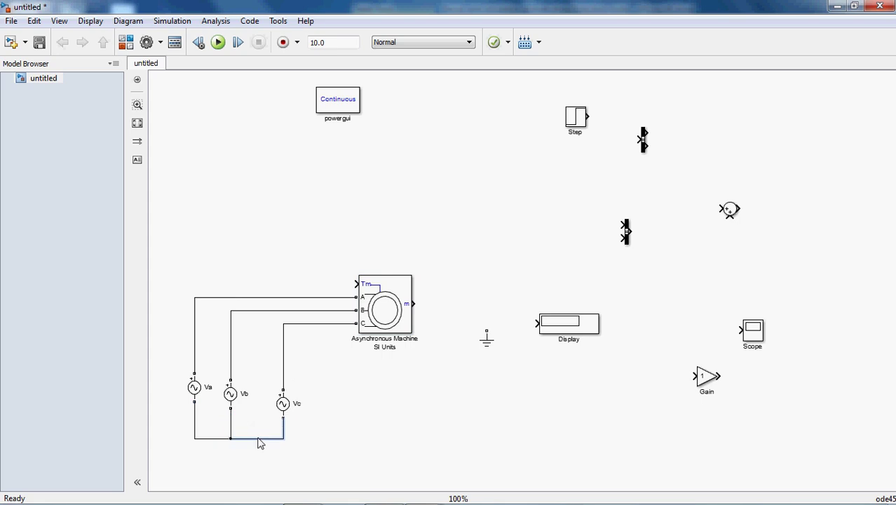
left_click_drag(486, 339, 231, 463)
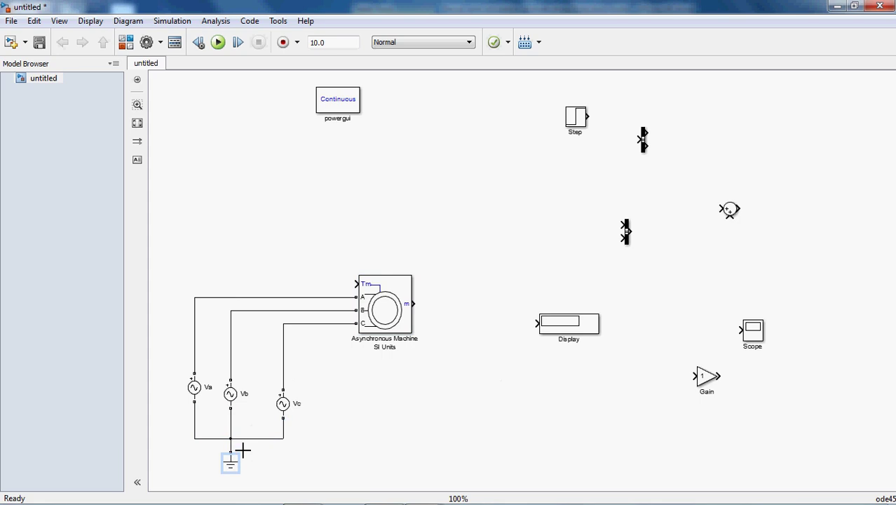
Step: Place the Bus Selector beside the asynchronous machine and connect it to the m output
left_click(417, 412)
left_click(644, 137)
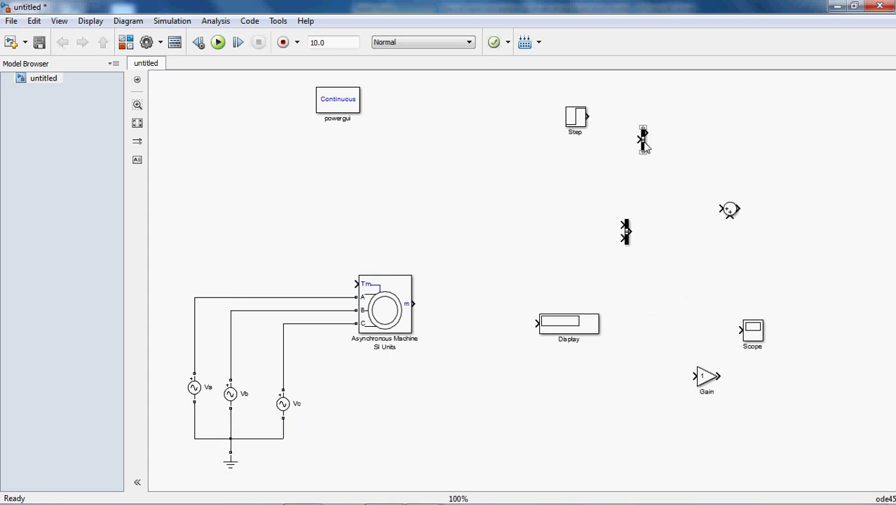
left_click_drag(644, 145, 464, 313)
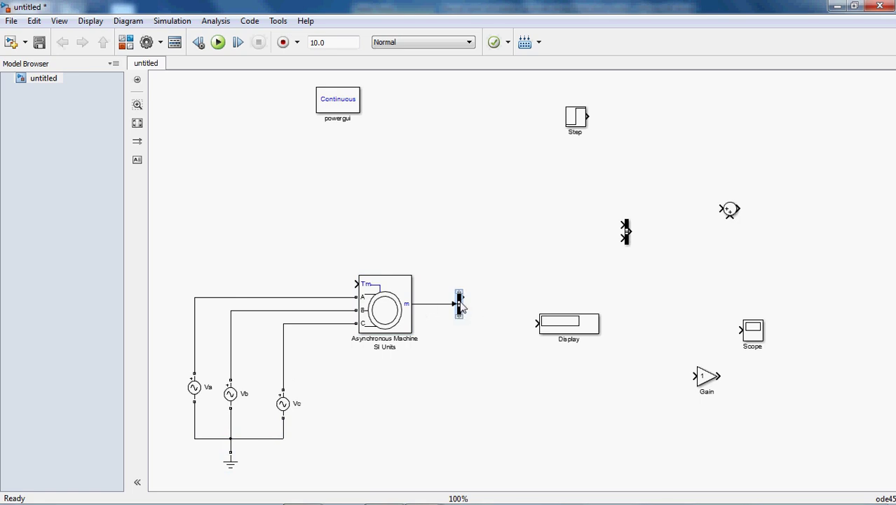
Step: Remove the two placeholder signals, signal1 and signal2, from the Bus Selector's selected signals
double_click(461, 306)
left_click_drag(520, 245, 517, 225)
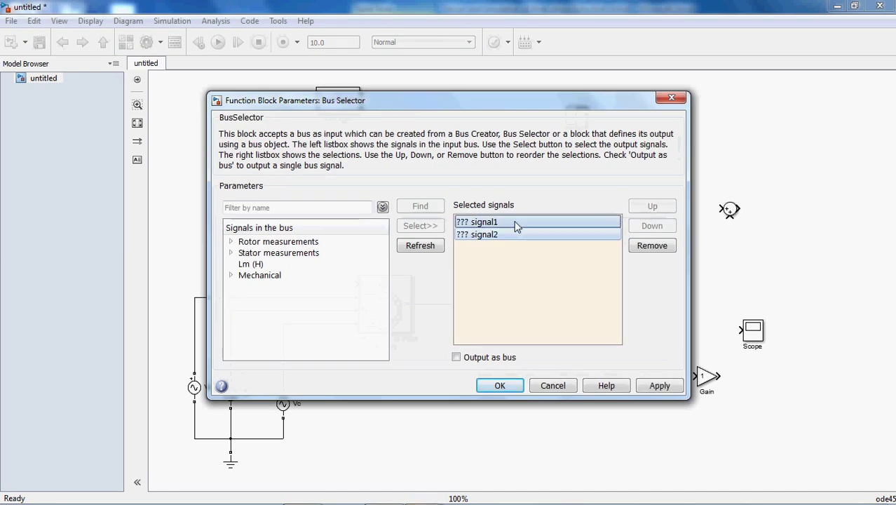
key("Delete")
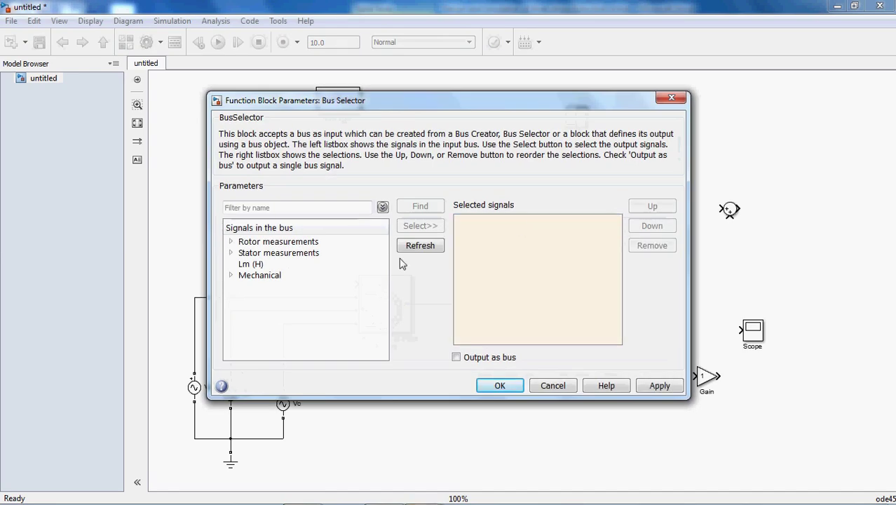
Step: Add the mechanical signals Rotor speed (wm) and Electromagnetic torque Te (N*m) to the Bus Selector's outputs
left_click(231, 275)
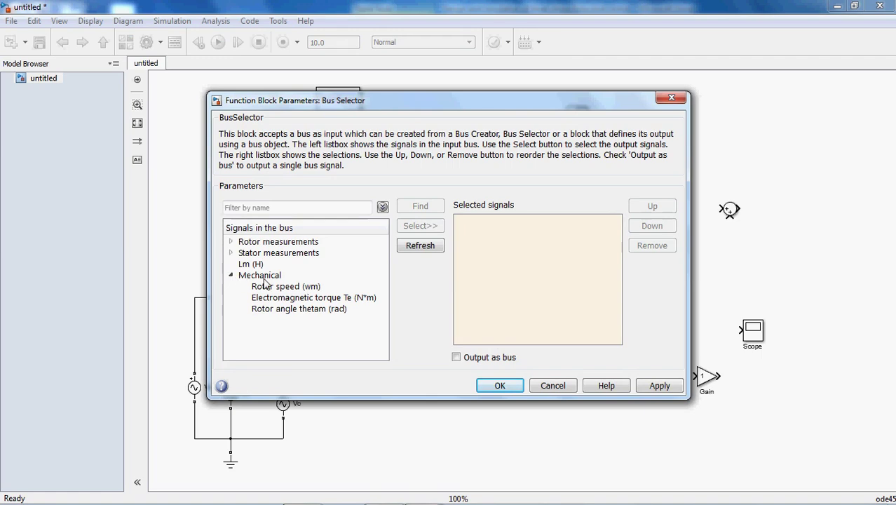
left_click(286, 287)
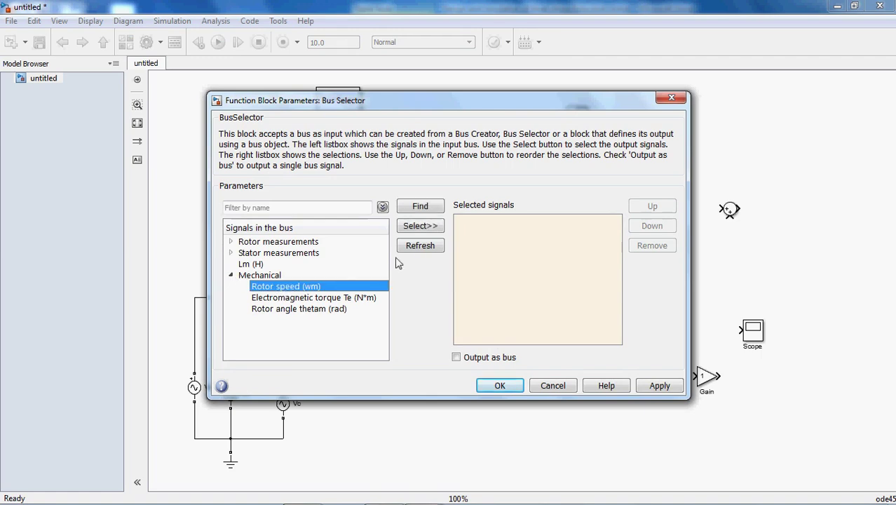
left_click(429, 227)
left_click(330, 299)
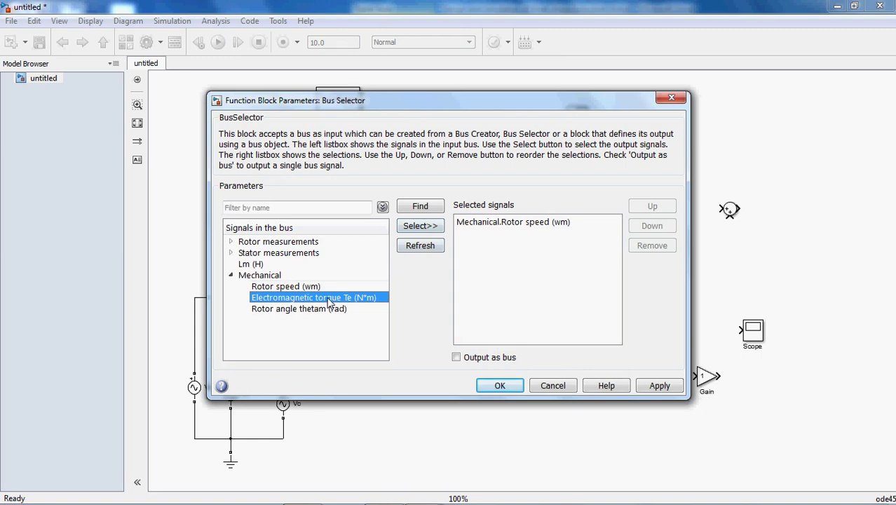
left_click(424, 226)
left_click(232, 275)
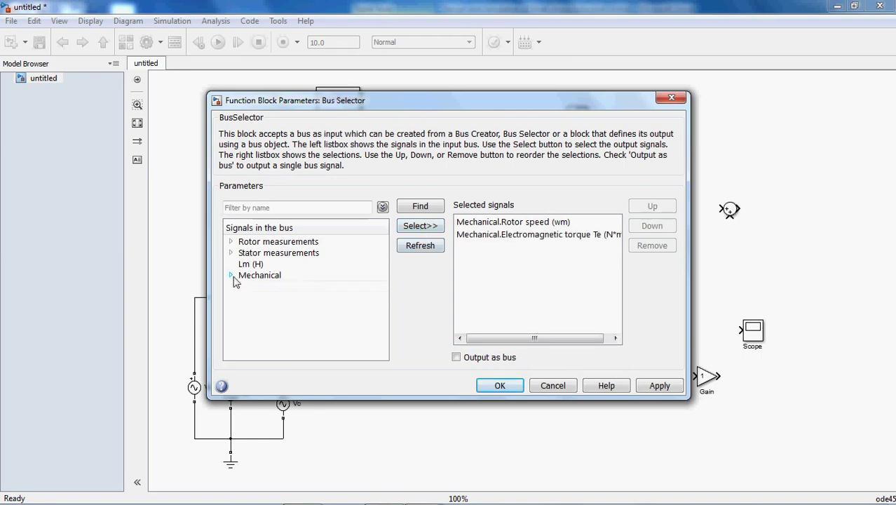
Step: Add the stator currents is_a, is_b and is_c to the Bus Selector's outputs
left_click(232, 252)
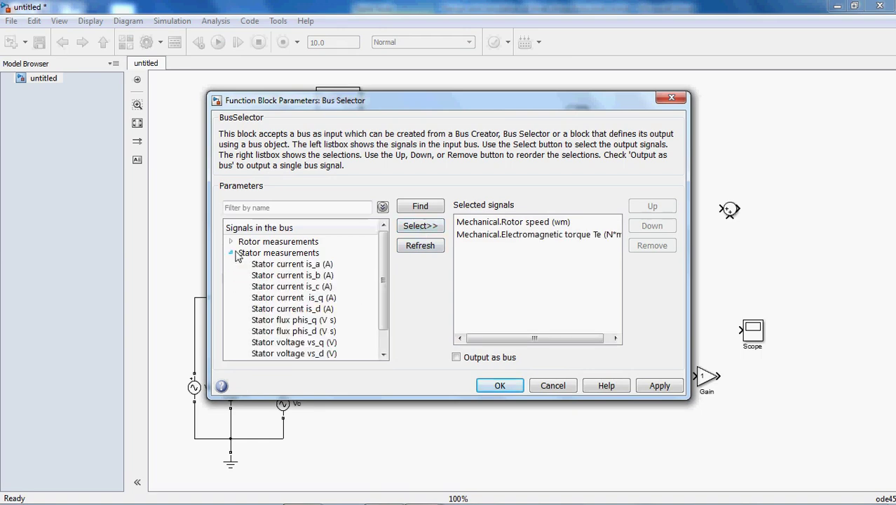
left_click(324, 270)
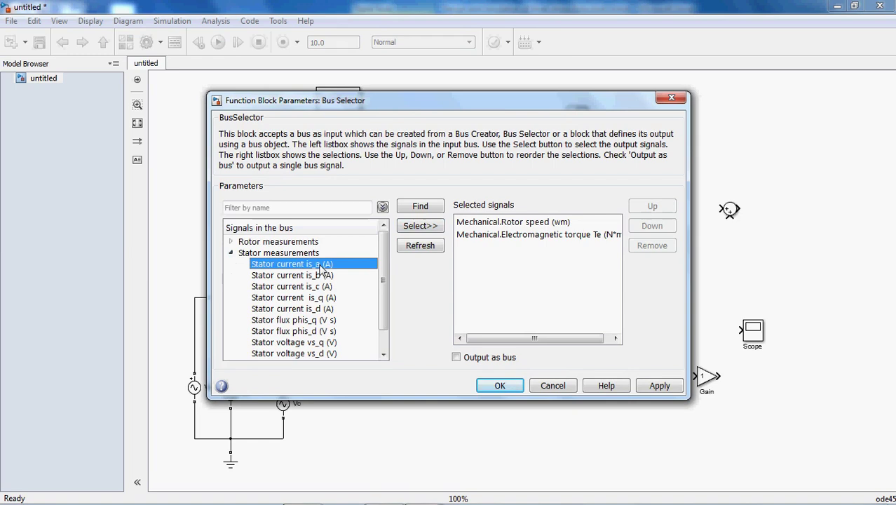
left_click(421, 226)
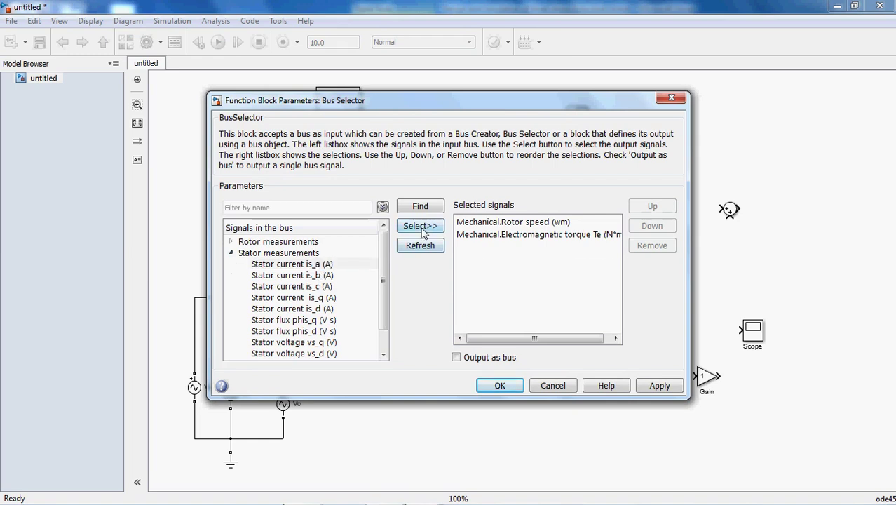
left_click(322, 276)
left_click(411, 227)
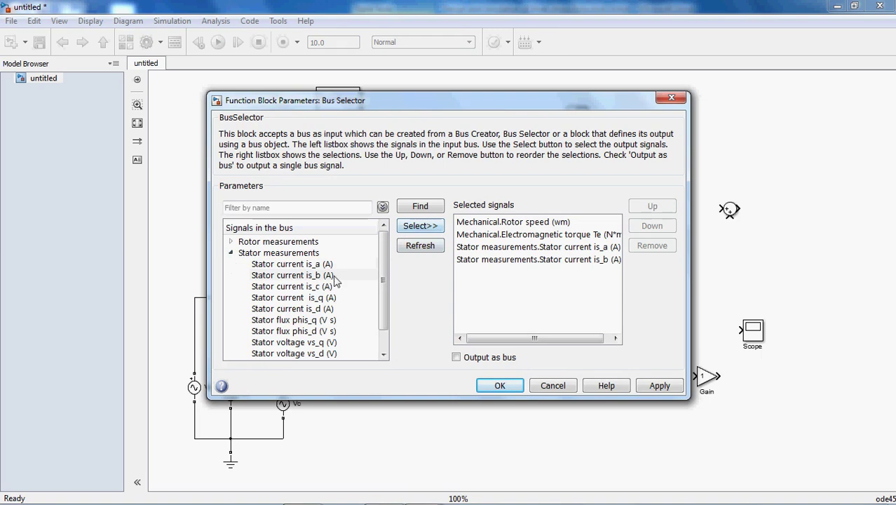
left_click(326, 287)
left_click(401, 228)
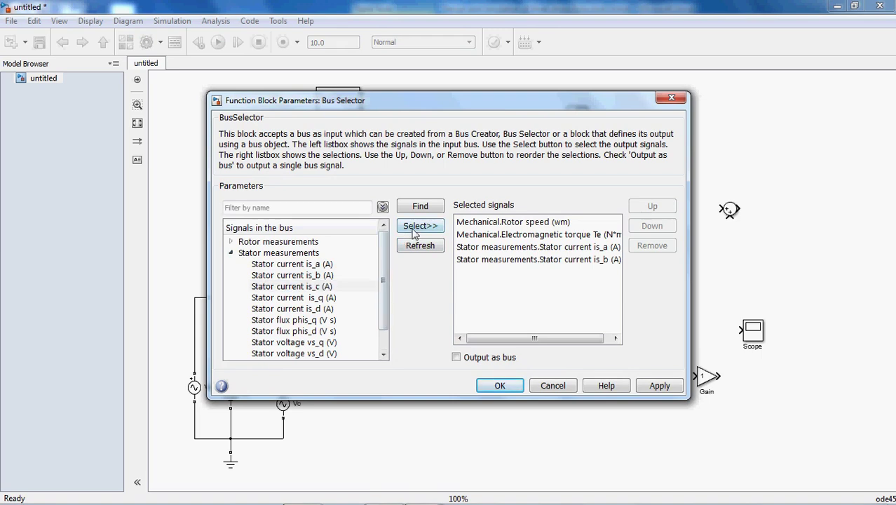
left_click(230, 253)
Step: Add the rotor currents ir_a, ir_b and ir_c to the Bus Selector's outputs and apply the selection
left_click(230, 241)
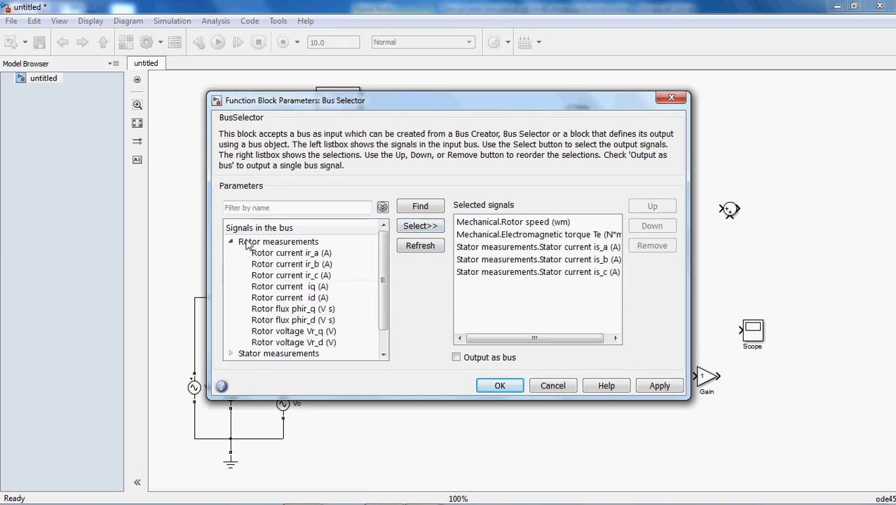
left_click(296, 253)
left_click(412, 227)
left_click(319, 265)
left_click(412, 228)
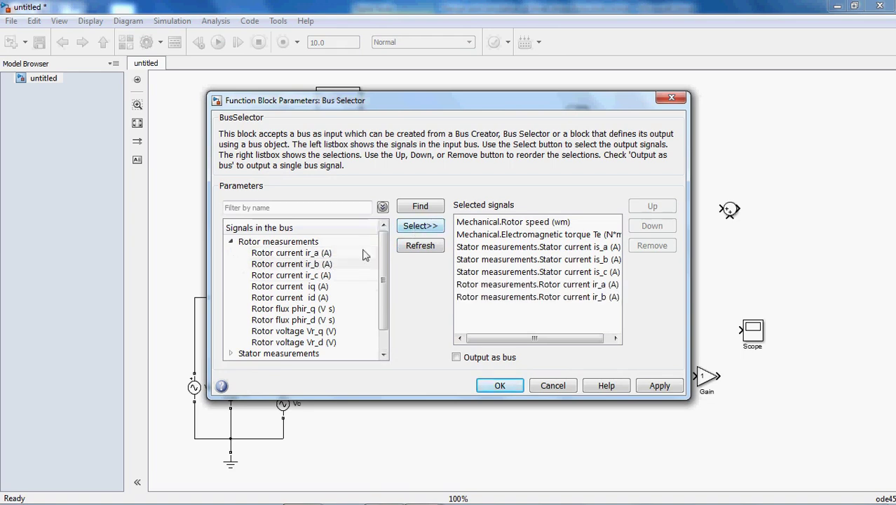
left_click(309, 275)
left_click(411, 229)
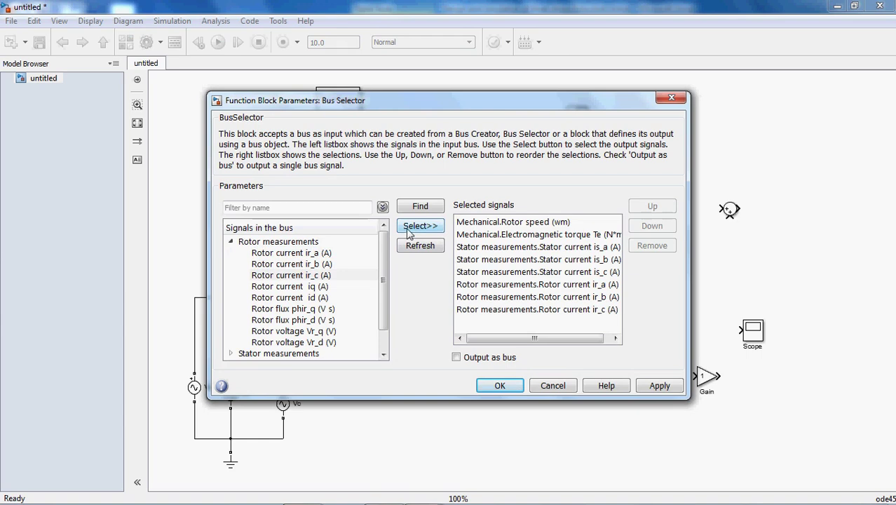
left_click(230, 241)
left_click(662, 387)
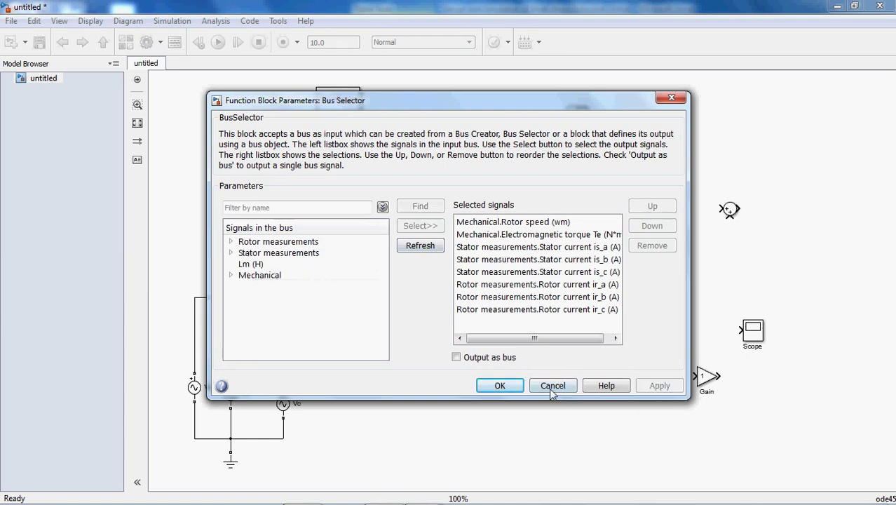
left_click(500, 386)
Step: Stretch the Bus Selector vertically to space out its outputs and align its input with the machine's m output
left_click_drag(459, 325, 475, 484)
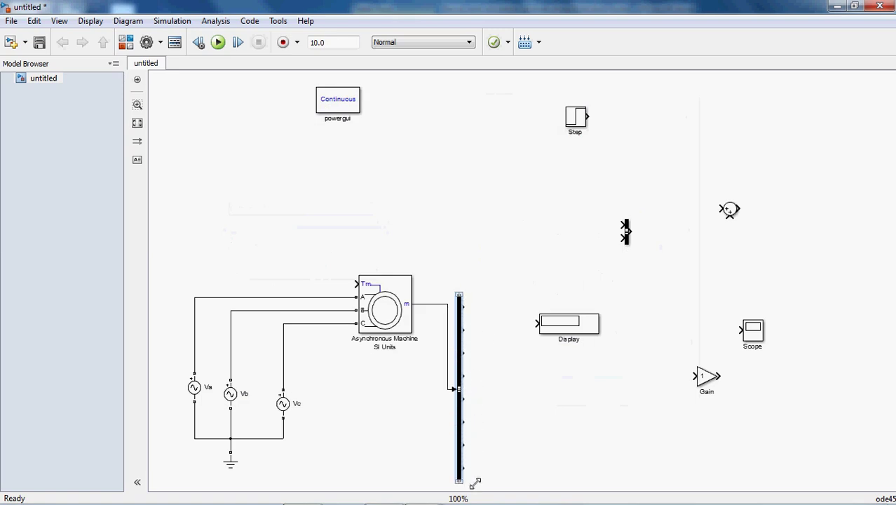
left_click_drag(461, 355, 468, 270)
left_click(517, 269)
Step: Move the Display block to the far right, duplicate the Scope, and place the original Scope beside the Bus Selector's first output
left_click_drag(574, 334, 794, 261)
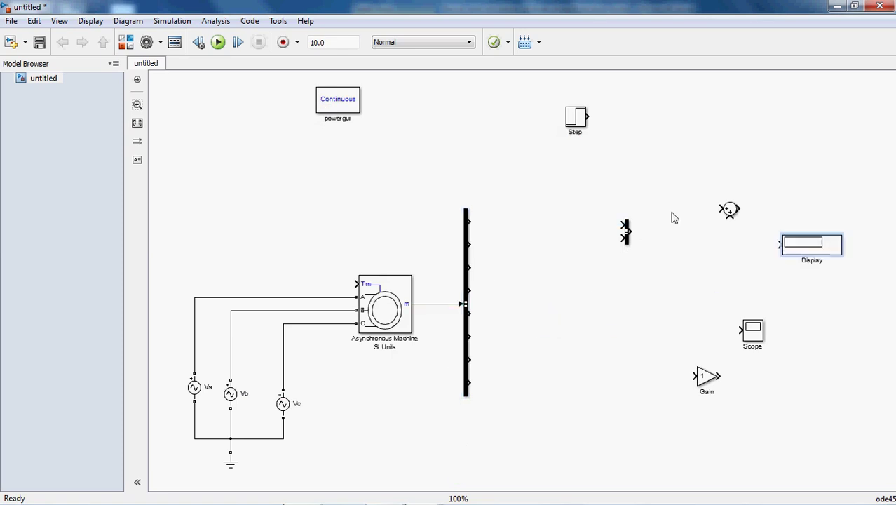
left_click(751, 335)
left_click_drag(752, 335, 770, 398)
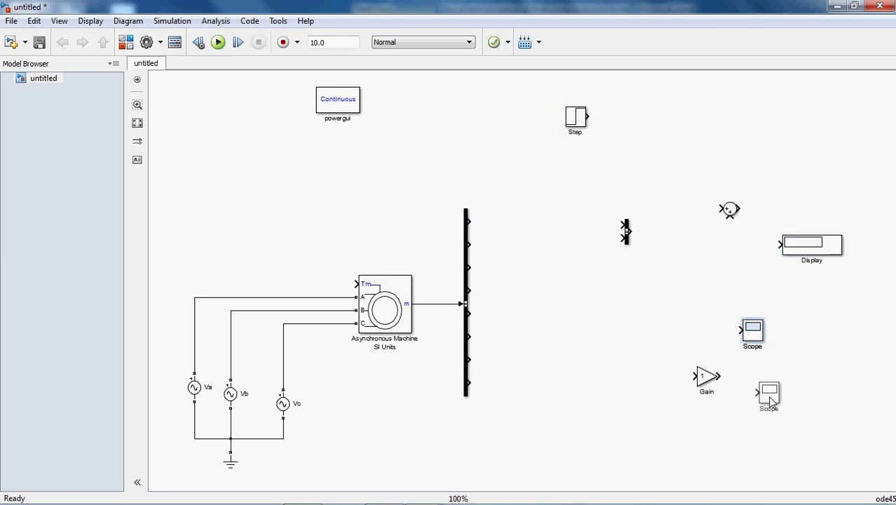
left_click_drag(752, 335, 563, 226)
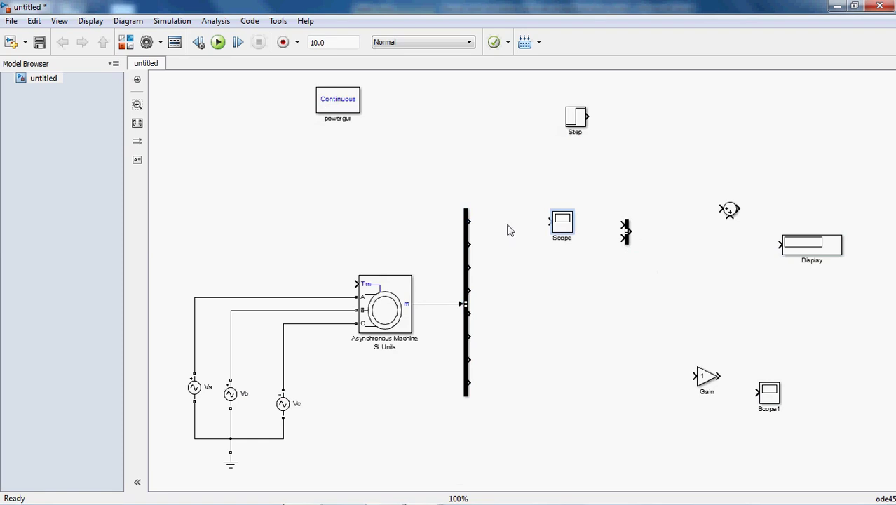
Step: Configure the Scope beside the Bus Selector with 2 axes and tick labels on all axes, and toggle its first data history option
left_click(566, 226)
double_click(561, 226)
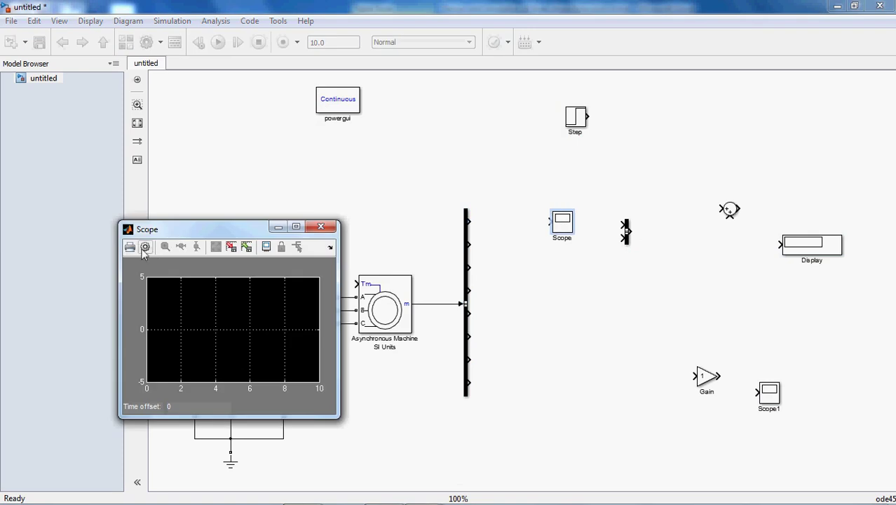
left_click(144, 247)
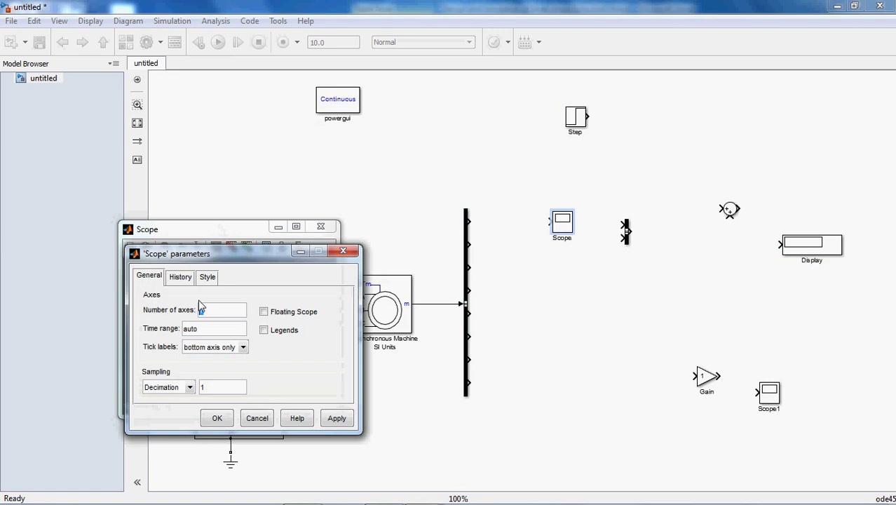
left_click(185, 279)
left_click(142, 302)
left_click(150, 276)
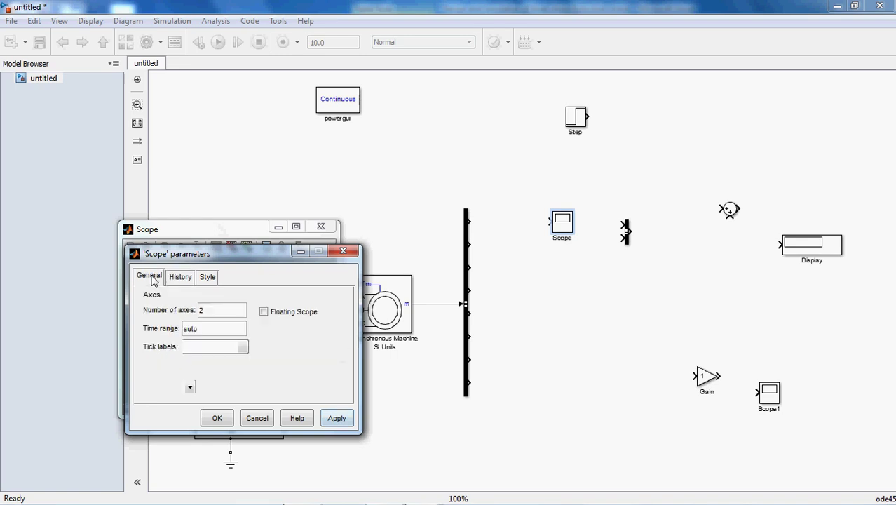
left_click(244, 347)
left_click(240, 360)
left_click(337, 418)
left_click(217, 417)
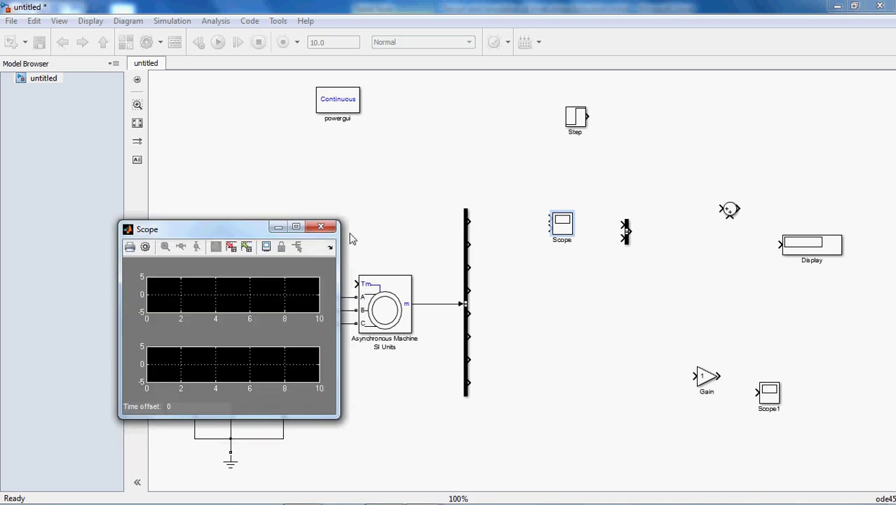
left_click(320, 226)
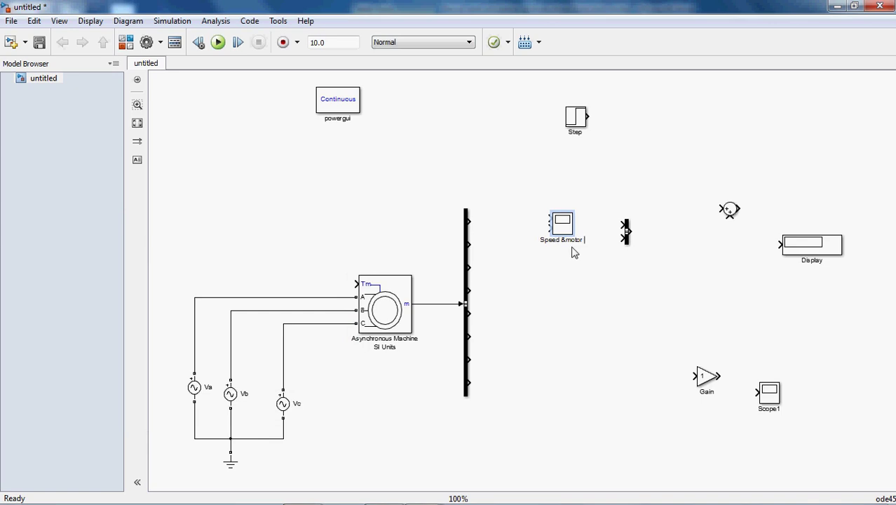
Step: Rename the two-input scope "Speed &motor torque" and enlarge its block
type("rque")
left_click(579, 253)
left_click_drag(574, 234, 609, 243)
Step: Wire the Bus Selector's rotor speed and electromagnetic torque outputs to the two inputs of the speed and torque scope
left_click_drag(476, 223, 576, 222)
left_click_drag(468, 249, 582, 258)
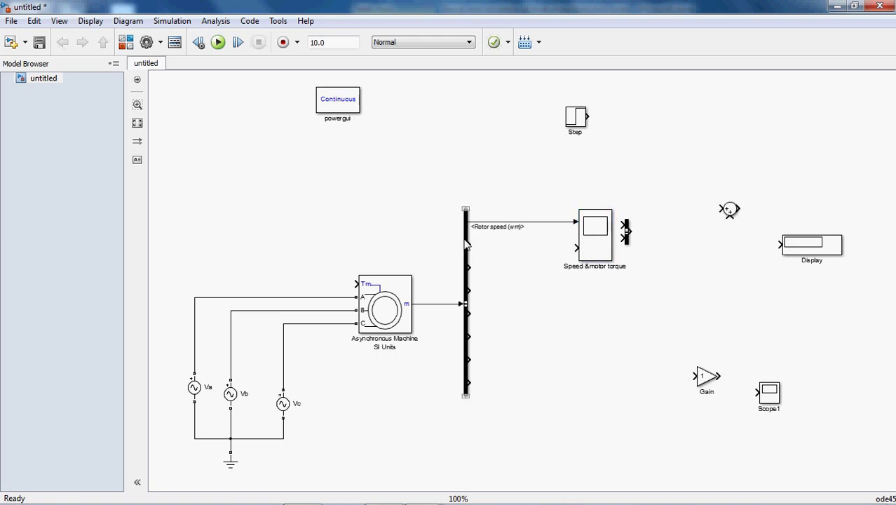
left_click_drag(467, 245, 603, 242)
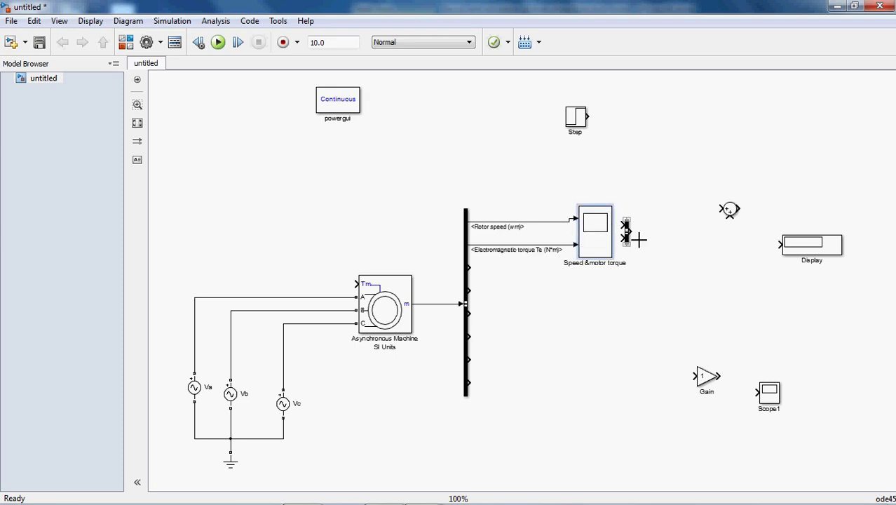
Step: Move the Bus Creator below the speed and torque scope and set its number of inputs to 3
left_click(631, 238)
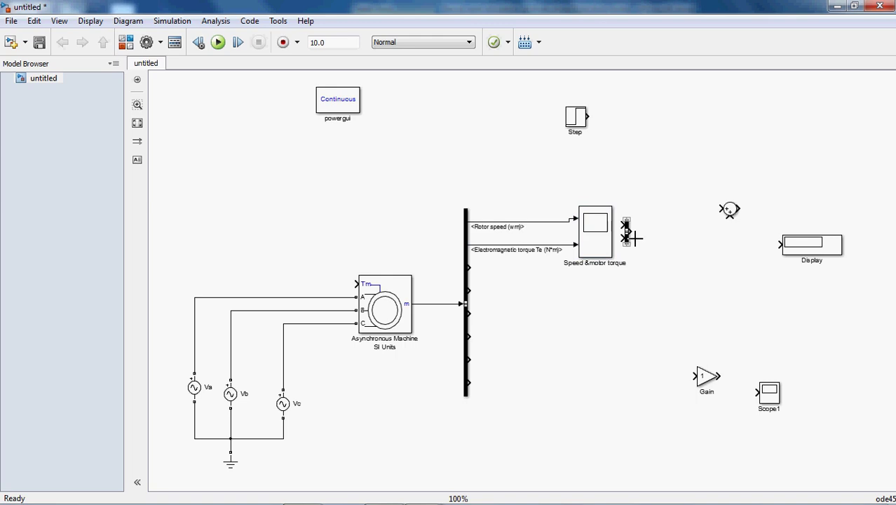
left_click_drag(629, 242, 619, 321)
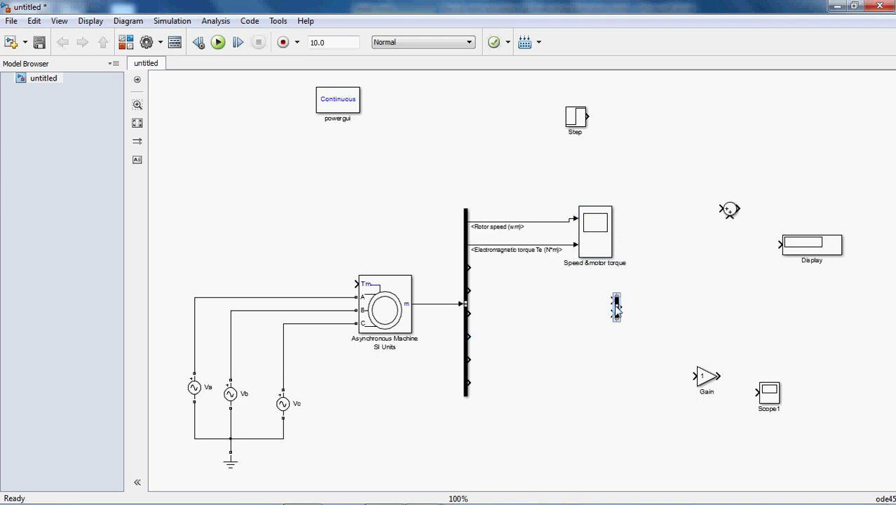
double_click(616, 307)
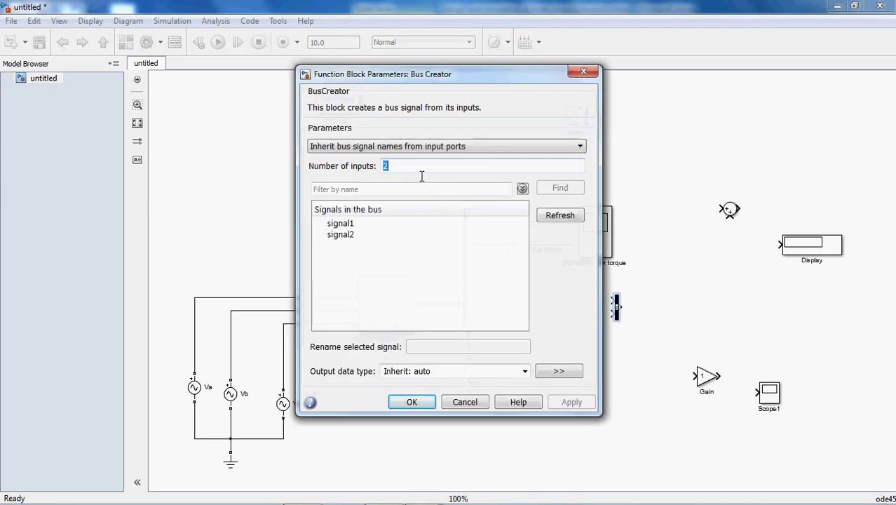
type("3")
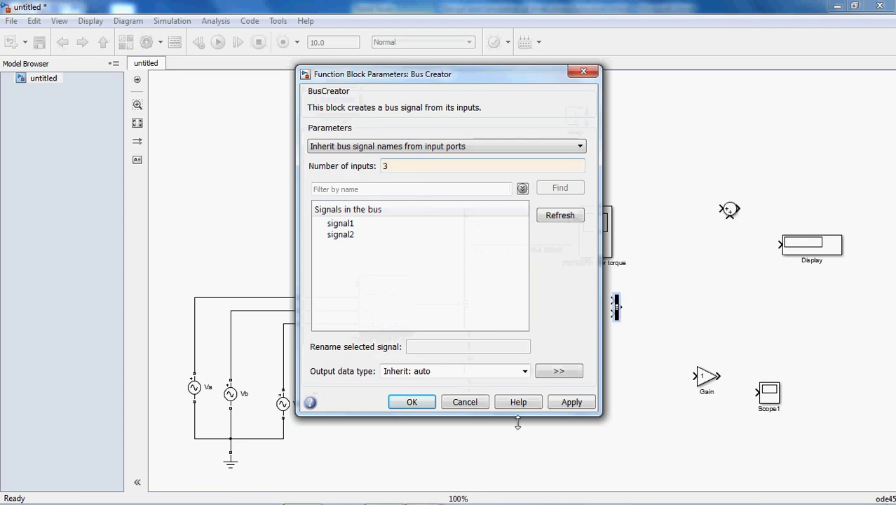
left_click(571, 402)
left_click(413, 401)
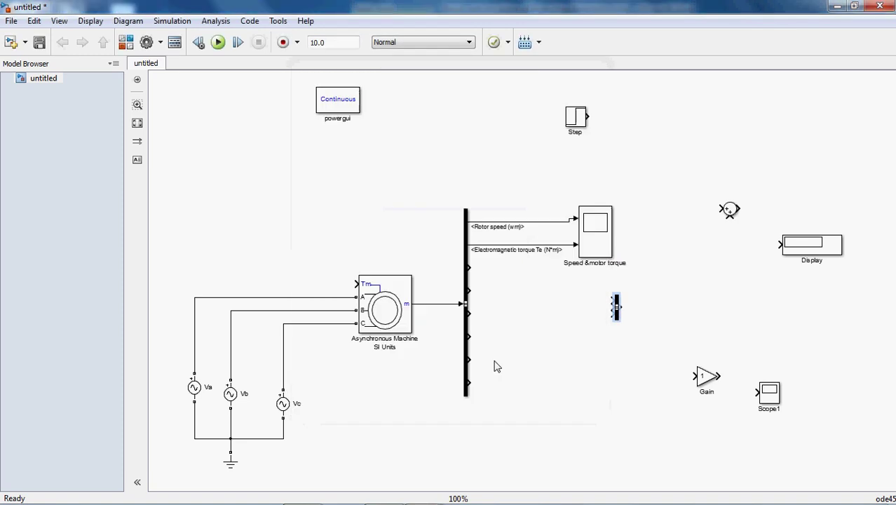
Step: Stretch the Bus Creator vertically and place a copy of it directly below
left_click_drag(618, 322, 620, 366)
left_click(621, 323)
left_click_drag(619, 322, 621, 405)
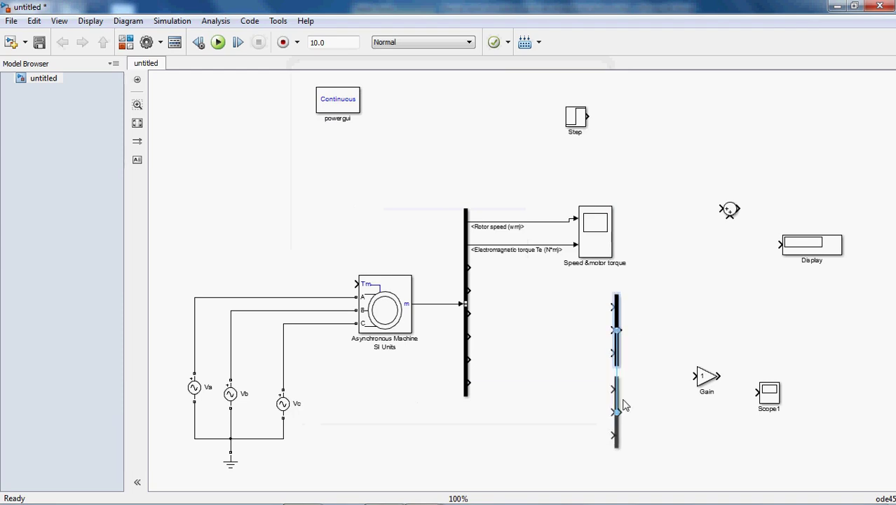
Step: Lengthen the Bus Selector downward and wire its stator current outputs is_a, is_b and is_c to the upper Bus Creator
left_click(466, 395)
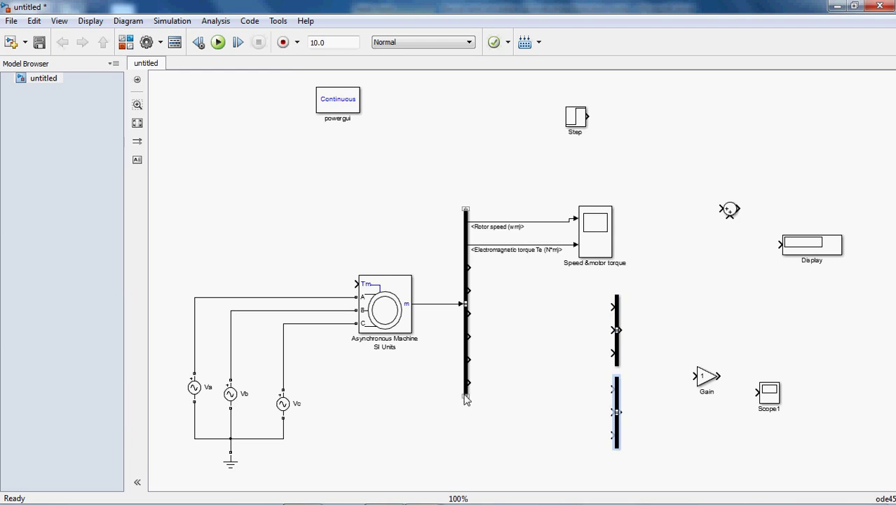
left_click_drag(468, 401, 474, 450)
left_click(619, 339)
left_click_drag(619, 336, 620, 319)
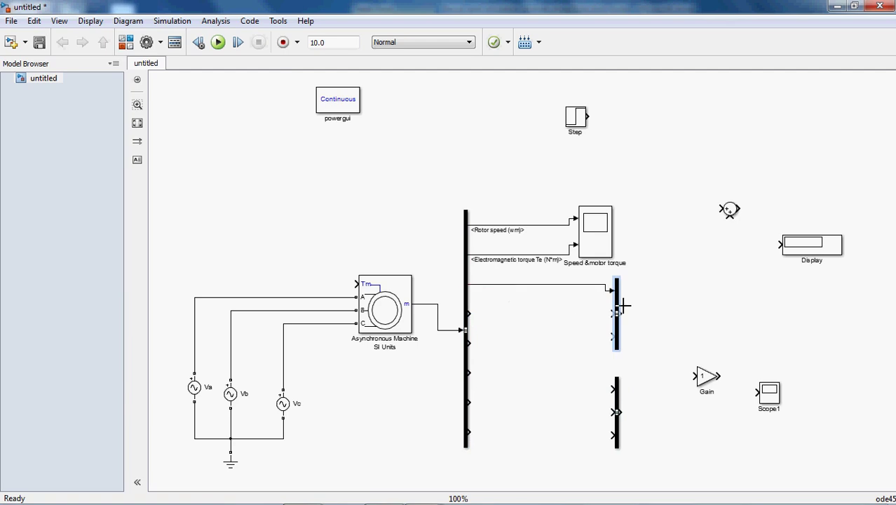
left_click_drag(469, 314, 615, 314)
left_click_drag(479, 352, 623, 334)
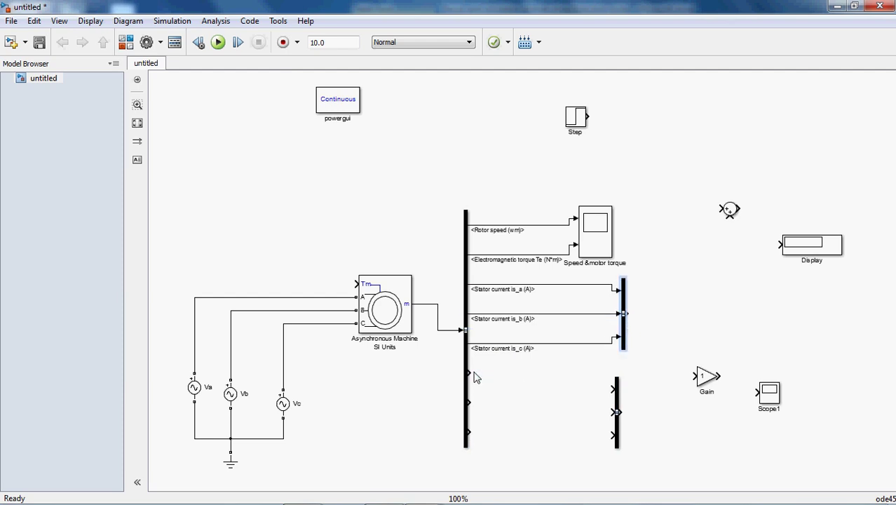
Step: Wire the Bus Selector's rotor current outputs ir_a, ir_b and ir_c to the three inputs of the lower Bus Creator
left_click_drag(480, 382, 616, 388)
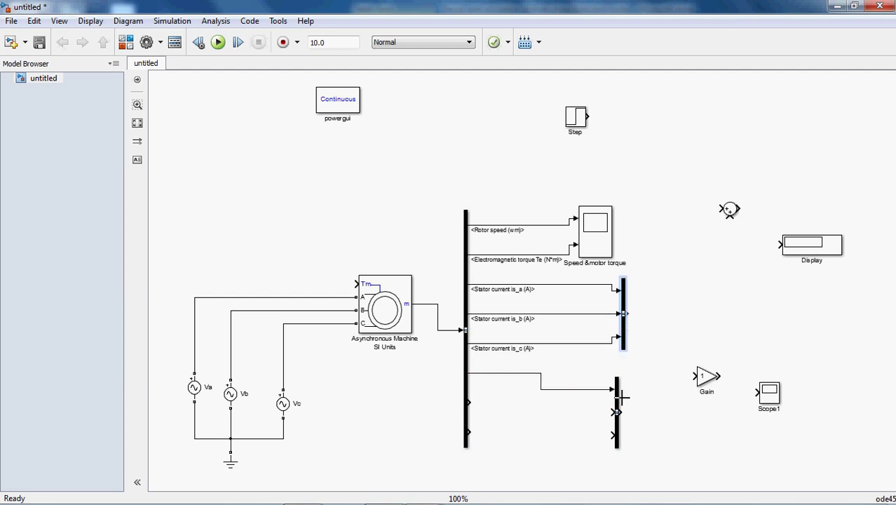
left_click_drag(483, 414, 616, 412)
left_click_drag(475, 436, 616, 440)
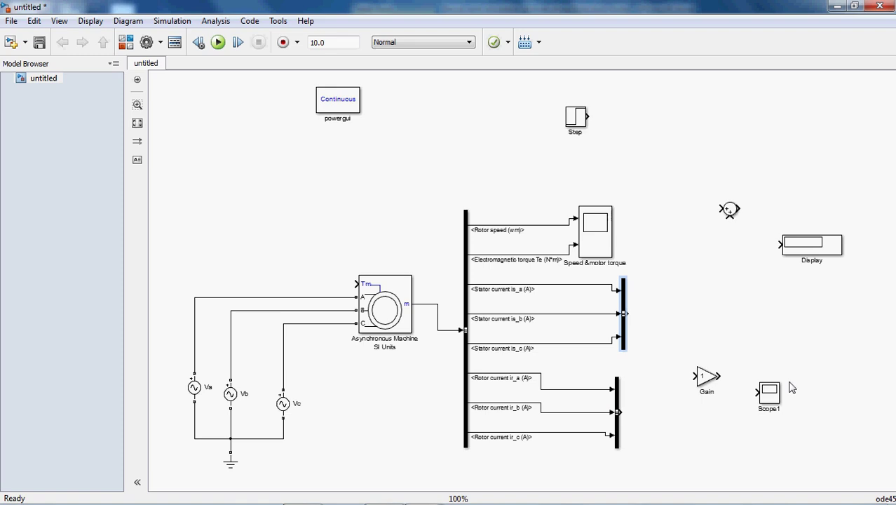
Step: Set the number of axes of the unconnected scope to 2 and go through its history settings
left_click(783, 413)
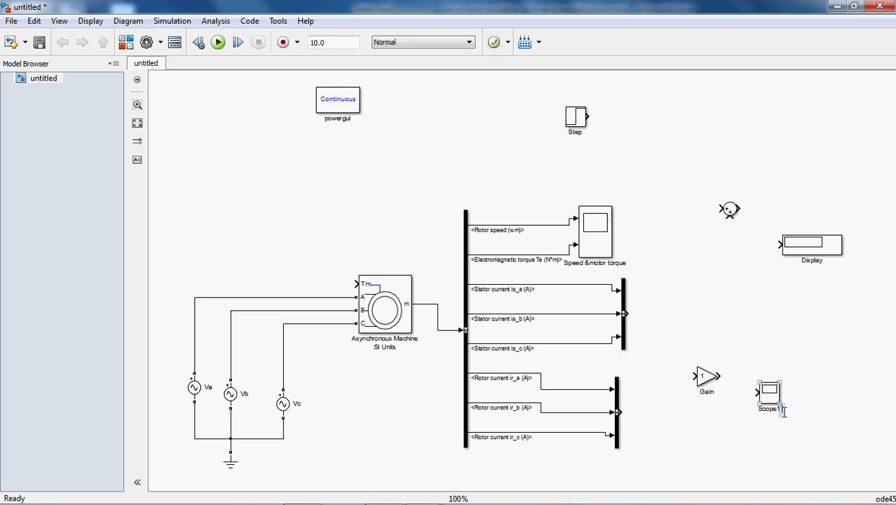
double_click(769, 391)
left_click(144, 248)
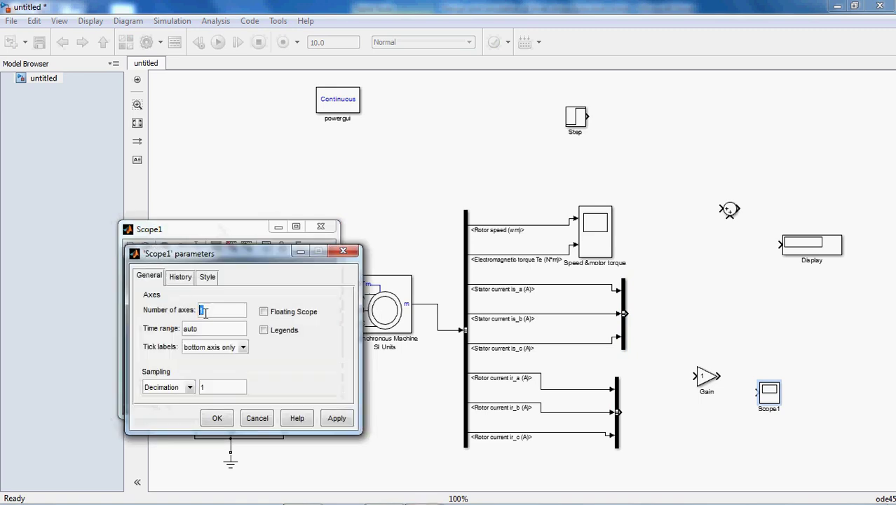
left_click(204, 311)
type("2")
left_click(184, 279)
left_click(142, 329)
left_click(142, 302)
left_click(149, 278)
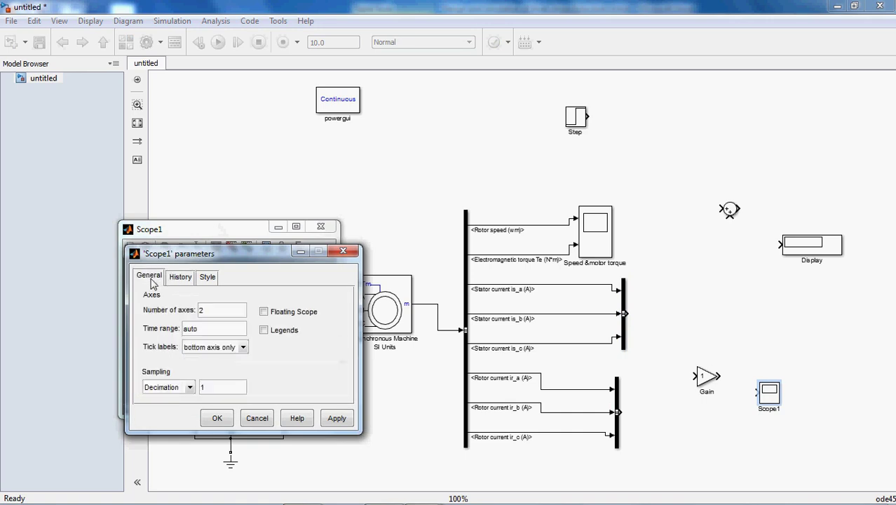
Step: Set the scope's tick labels to all, apply the parameters and close the scope
left_click(242, 346)
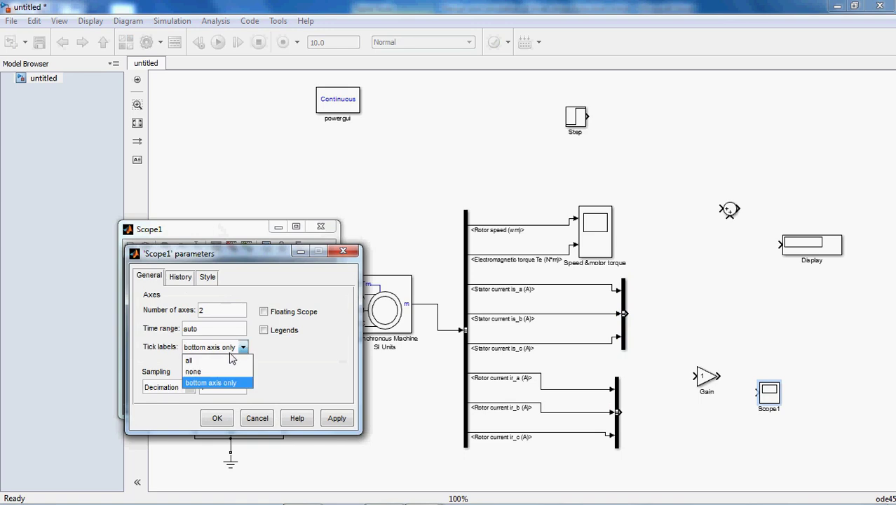
left_click(231, 358)
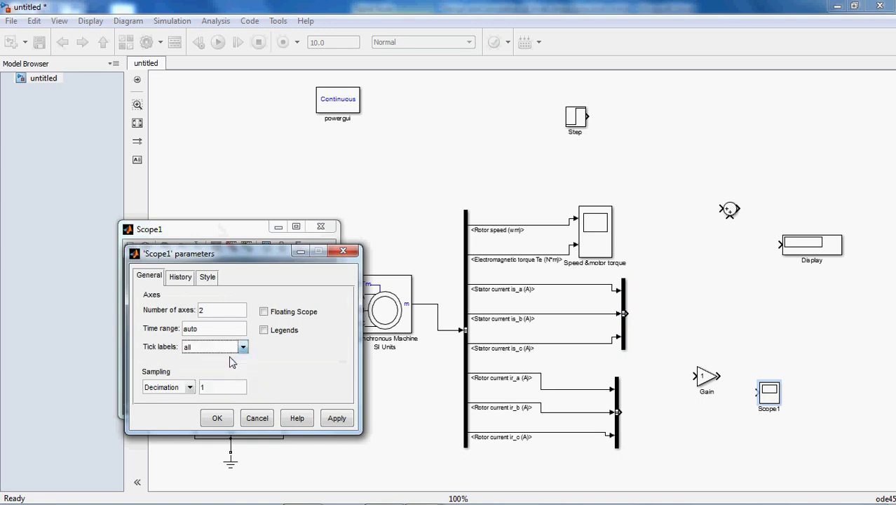
left_click(342, 422)
left_click(218, 418)
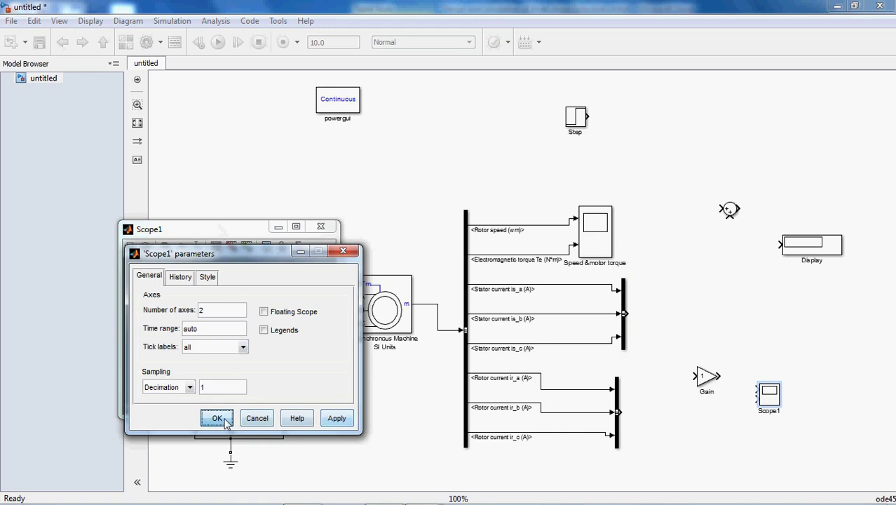
left_click(321, 227)
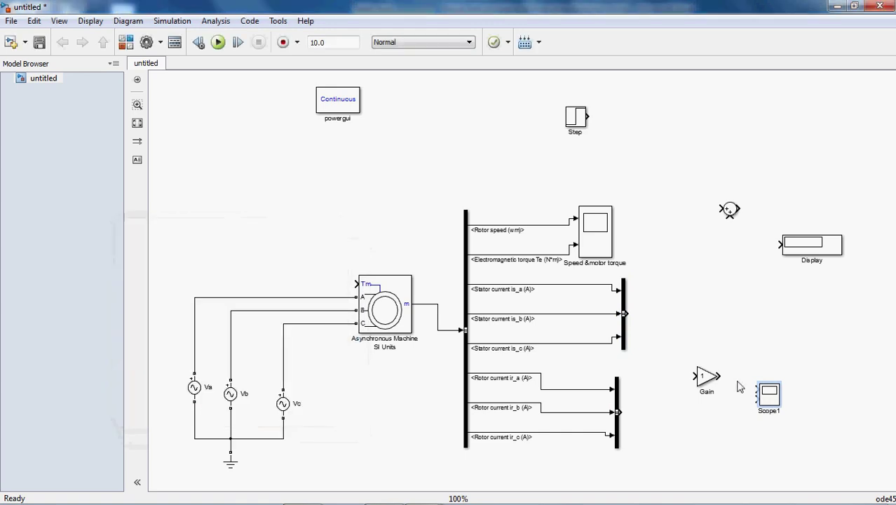
Step: Move the Gain block out of the way and place the two-input scope, stretched vertically, beside the Bus Creators
left_click_drag(705, 377, 809, 306)
left_click(777, 403)
left_click_drag(779, 405, 736, 359)
Step: Wire both Bus Creator outputs to the two-input scope and rename the scope "stator &rotor currents"
left_click_drag(635, 323, 717, 333)
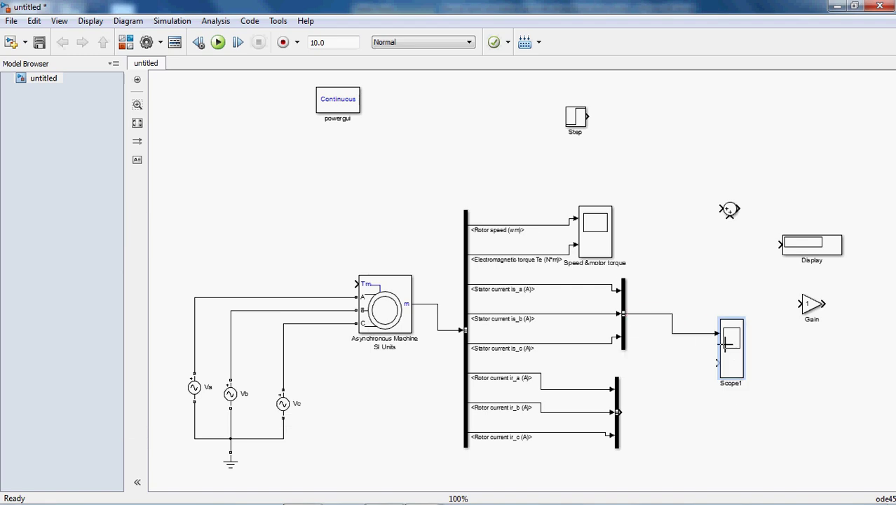
left_click_drag(630, 420, 717, 365)
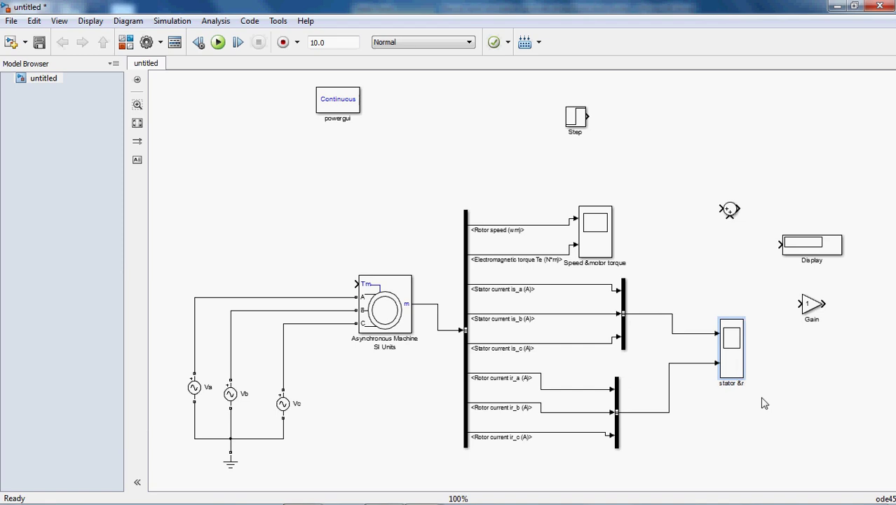
type("rotor currents")
left_click(764, 404)
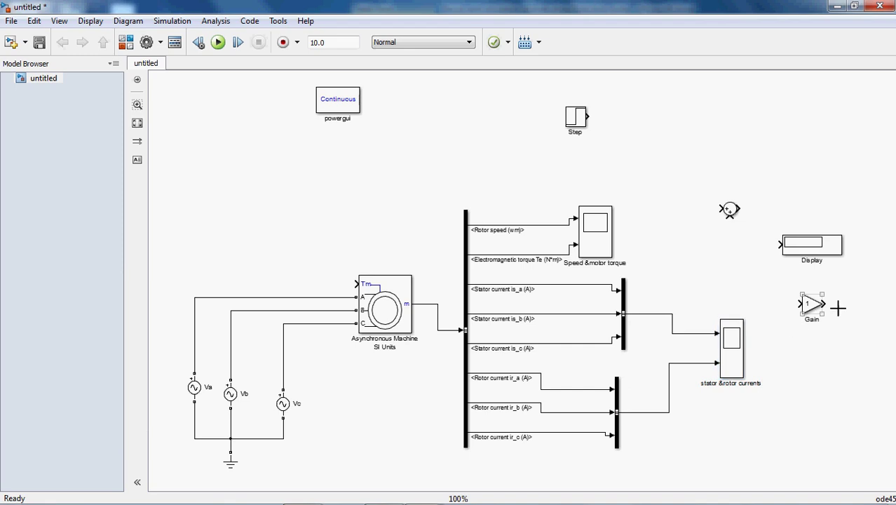
Step: Move the speed and motor torque scope farther from the Bus Selector and insert the Gain block into the rotor speed line
left_click(604, 234)
left_click_drag(604, 234, 686, 240)
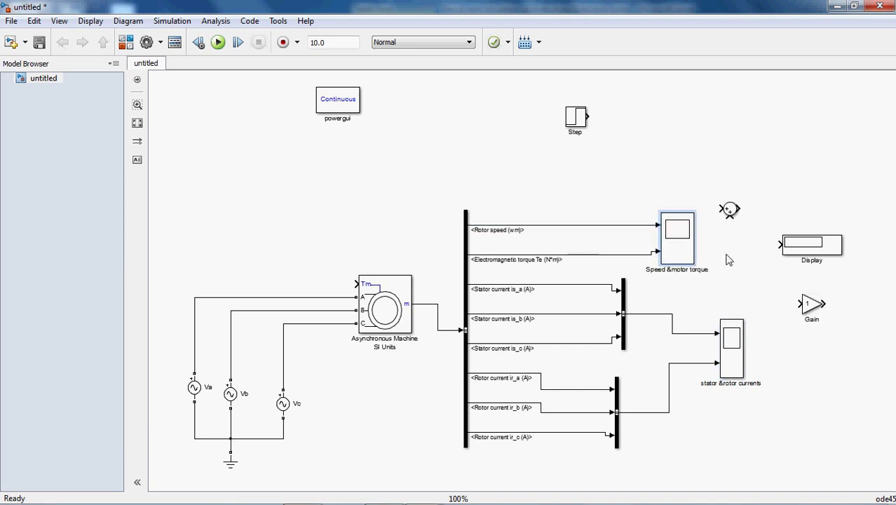
left_click(809, 305)
left_click_drag(810, 305, 609, 227)
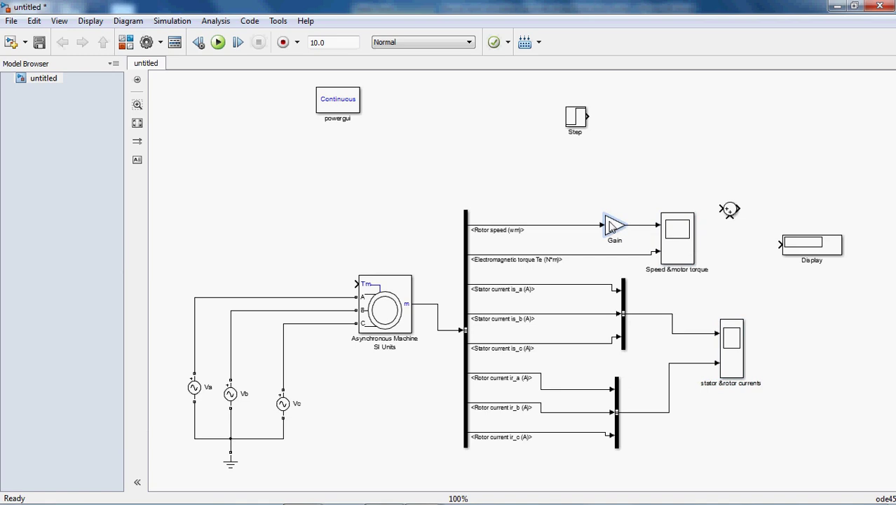
Step: Set the Gain block's gain to 60/(2*pi)
double_click(610, 226)
left_click(351, 223)
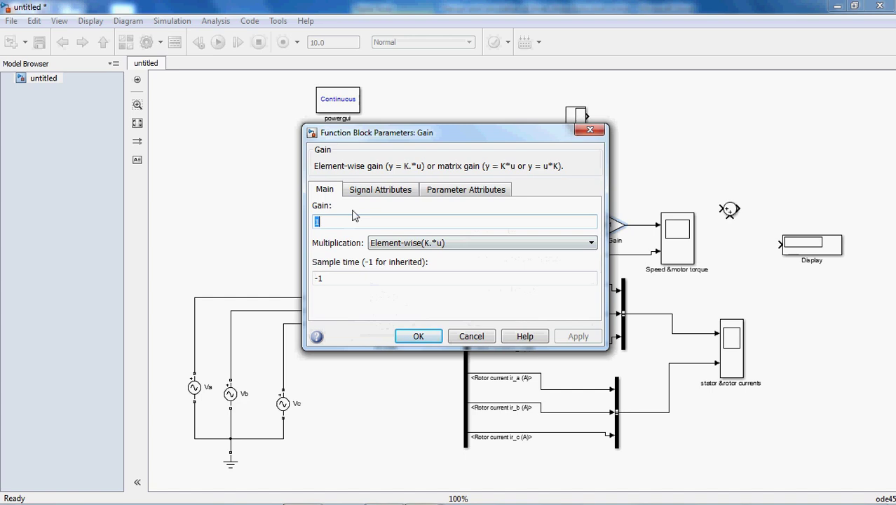
type("60/(2*pi")
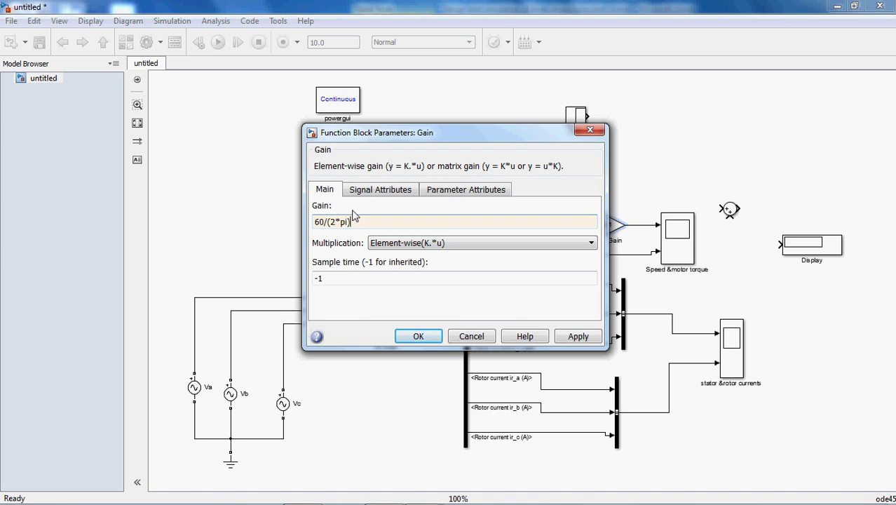
left_click(579, 337)
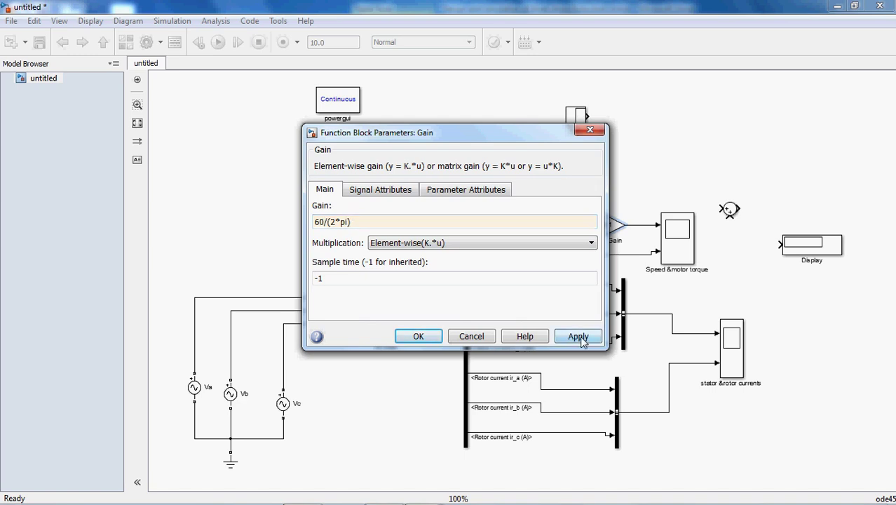
left_click(425, 339)
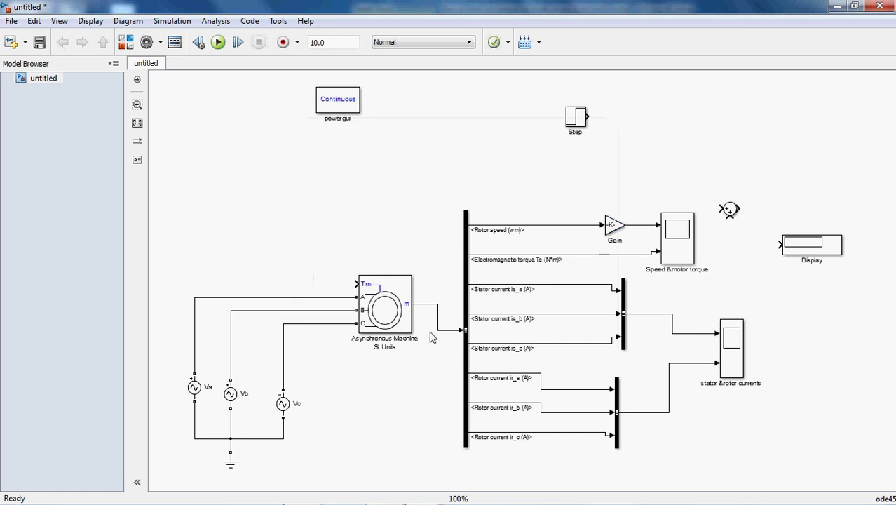
Step: Connect the Display above the scope to the Gain output and a copy of it to the electromagnetic torque line, moving the Sum block clear
left_click(617, 228)
left_click_drag(808, 248, 636, 225)
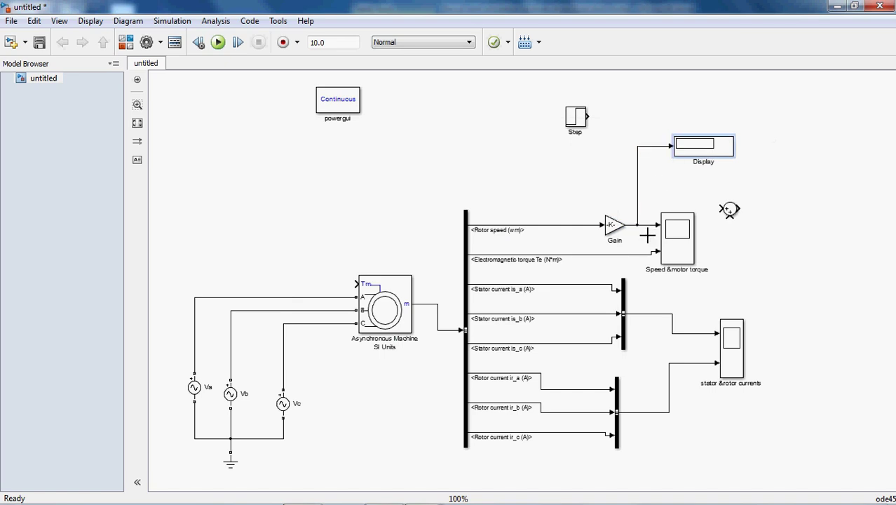
left_click_drag(729, 212, 798, 251)
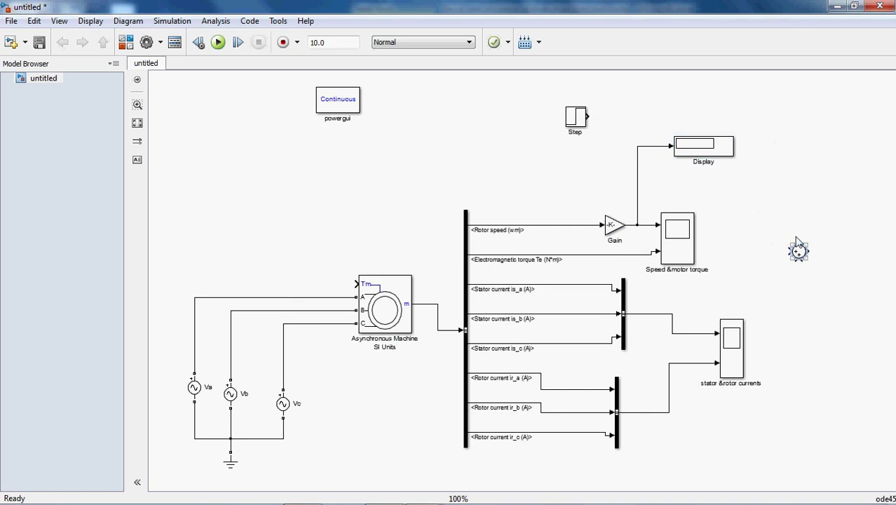
mouse_move(715, 153)
left_mouse_down()
mouse_move(760, 211)
mouse_move(652, 219)
mouse_move(653, 270)
mouse_move(653, 256)
left_mouse_up()
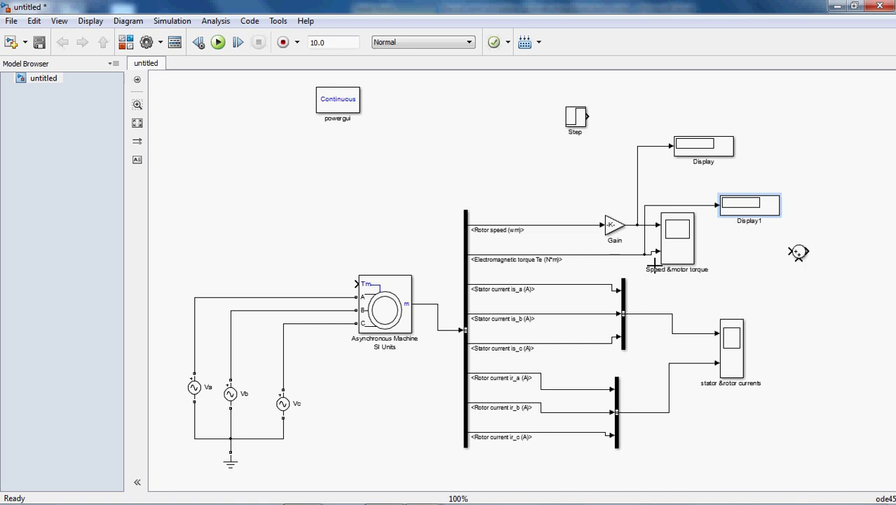
Step: Move the Sum block above the AC sources and place the Step block directly before its input
left_click(799, 254)
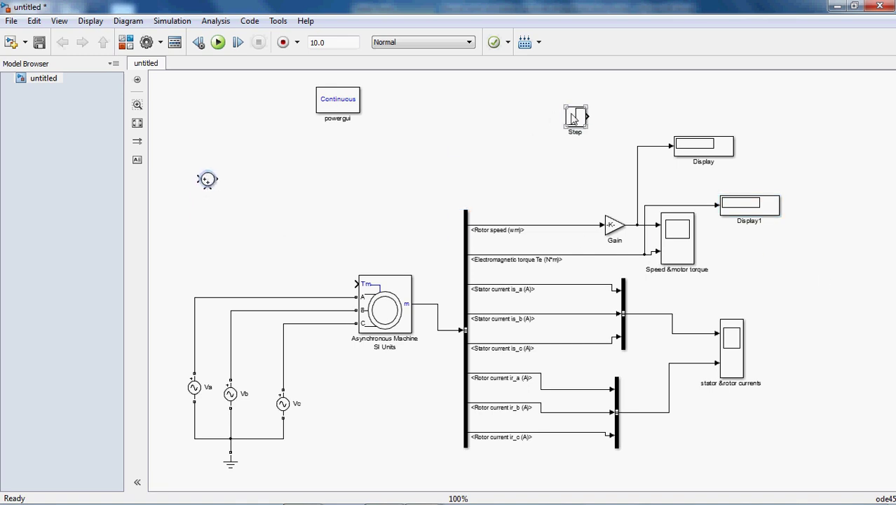
left_click_drag(573, 117, 172, 180)
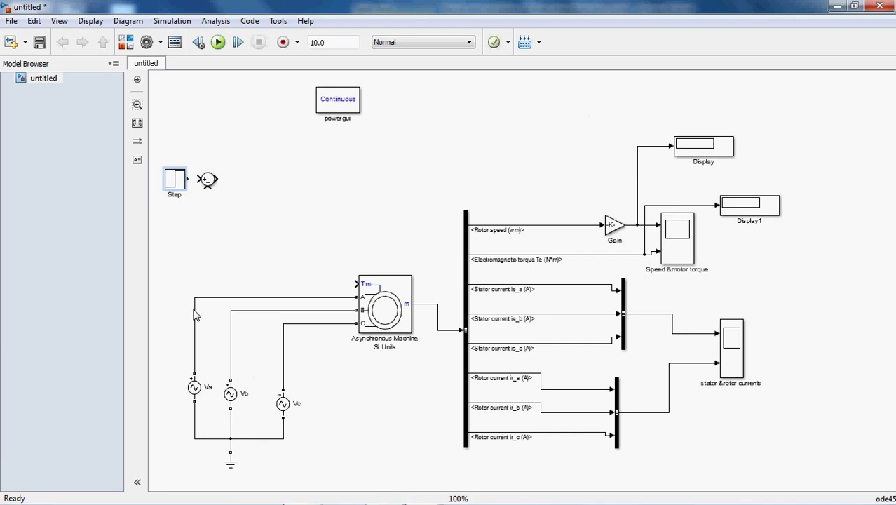
Step: Set the asynchronous machine's preset model to 15: 5.4 HP (4KW) 400 V 50Hz 1430 RPM
left_click(391, 313)
double_click(391, 313)
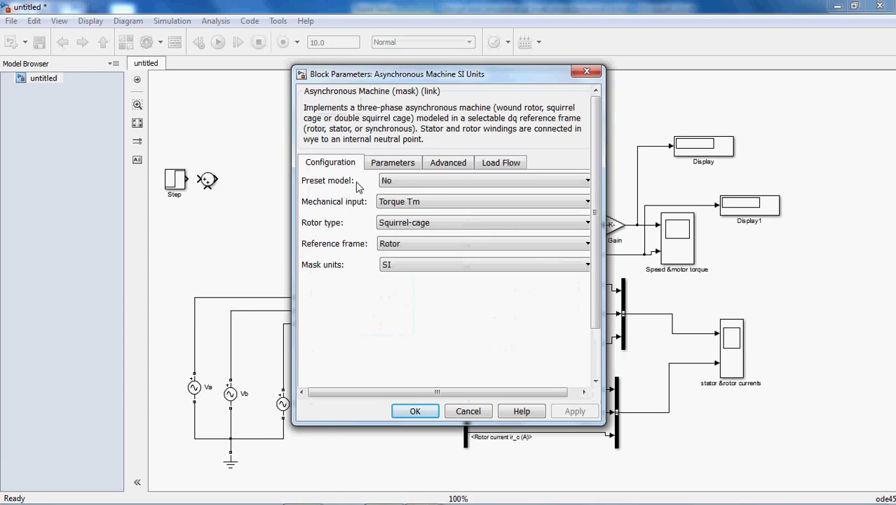
left_click(587, 181)
left_click_drag(589, 210, 594, 283)
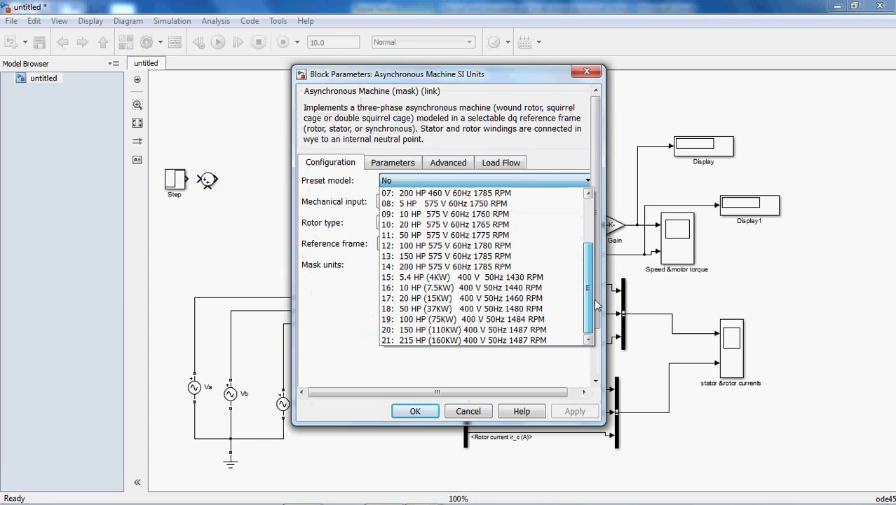
scroll(593, 300, "up", 3)
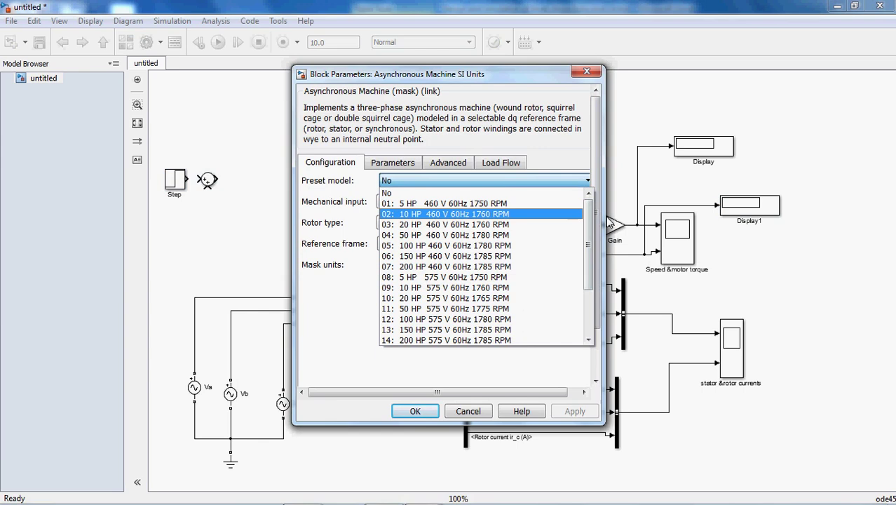
scroll(589, 260, "down", 3)
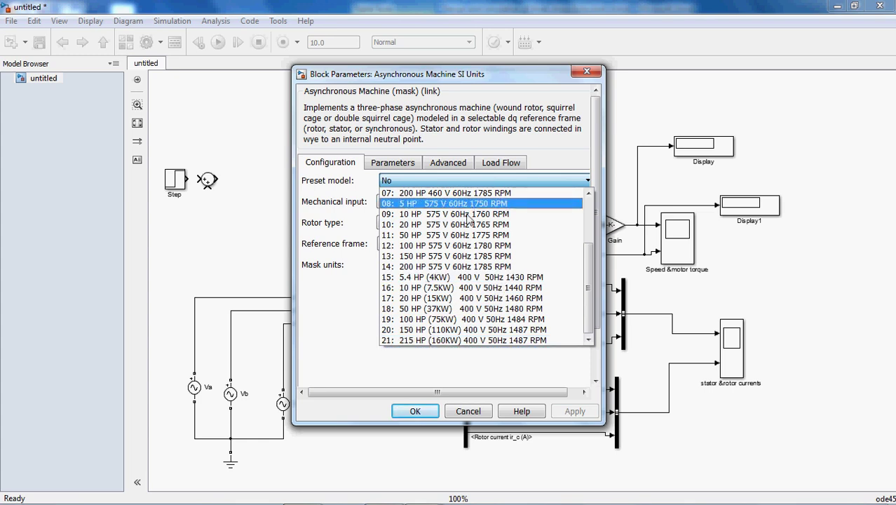
left_click(489, 277)
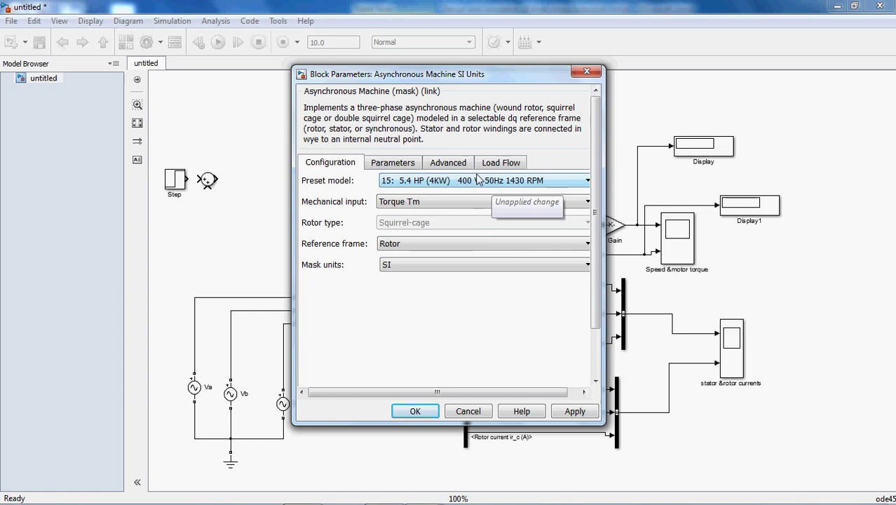
left_click(562, 411)
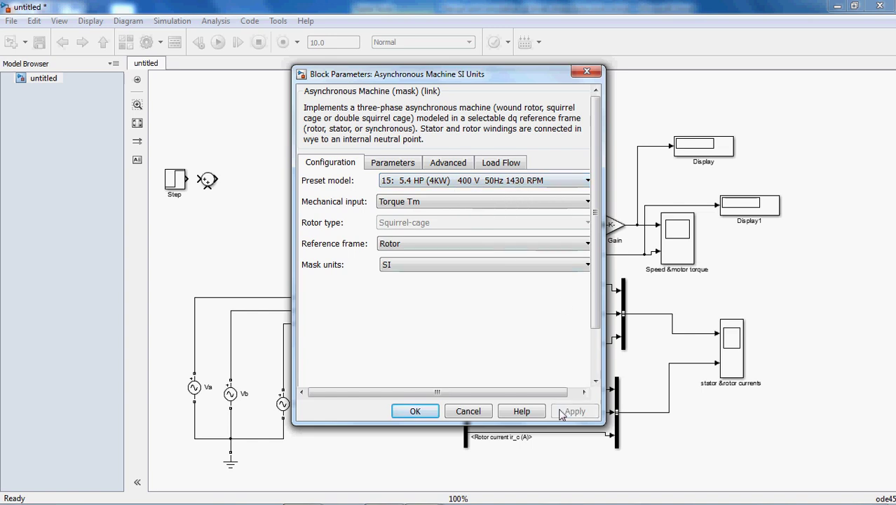
left_click(416, 411)
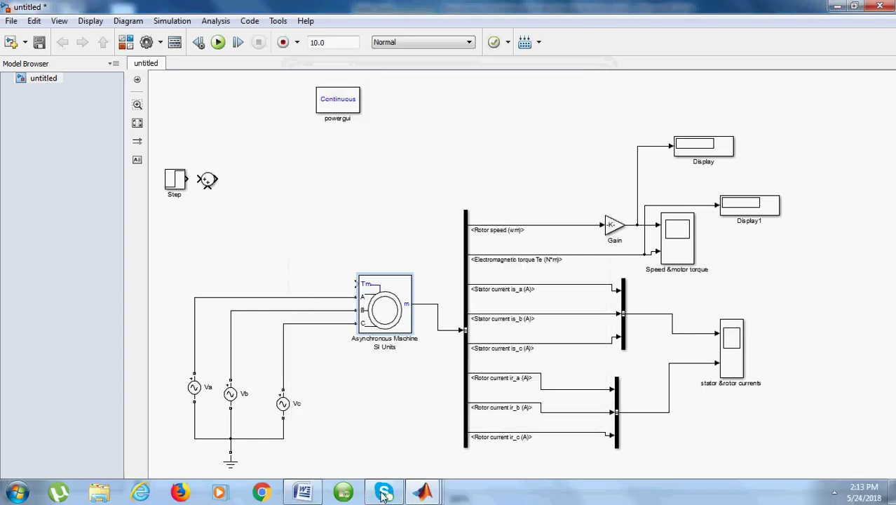
Step: Consult the reference circuit and Vmax formula in the Word document, and view the parameters of AC source Va
left_click(316, 492)
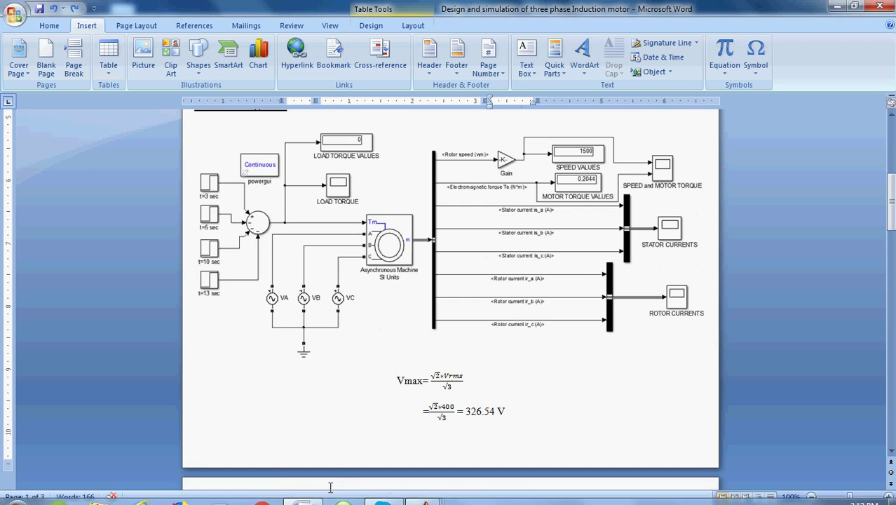
left_click(307, 492)
left_click(194, 387)
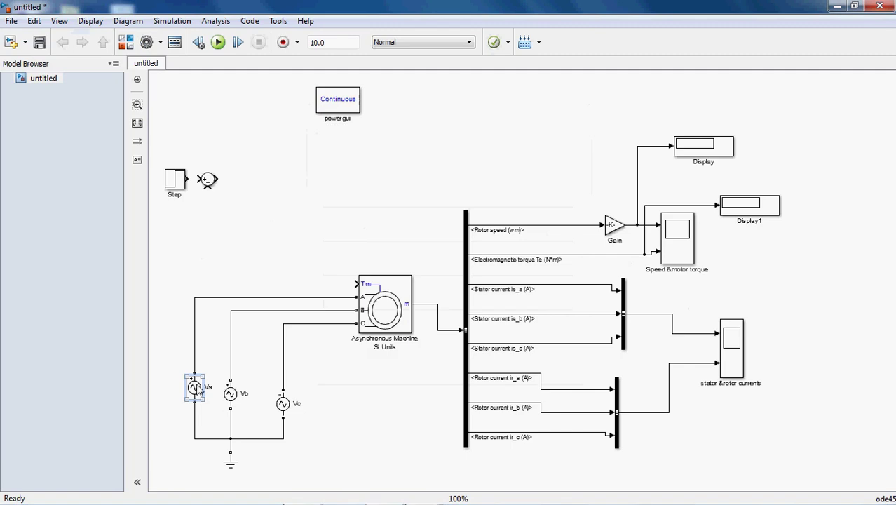
double_click(197, 389)
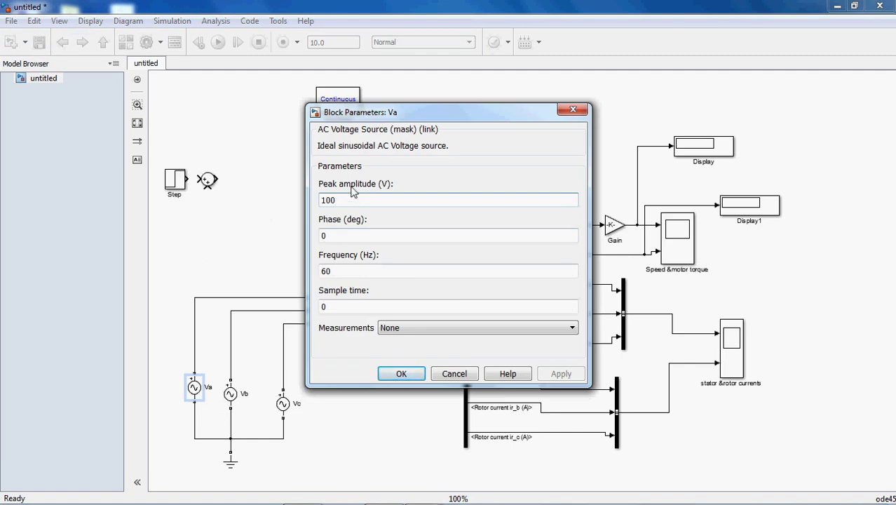
left_click(401, 374)
Step: Consult the Vmax calculation in the Word document and set AC source Va's peak amplitude to 326.54 V and frequency to 50 Hz
left_click(312, 494)
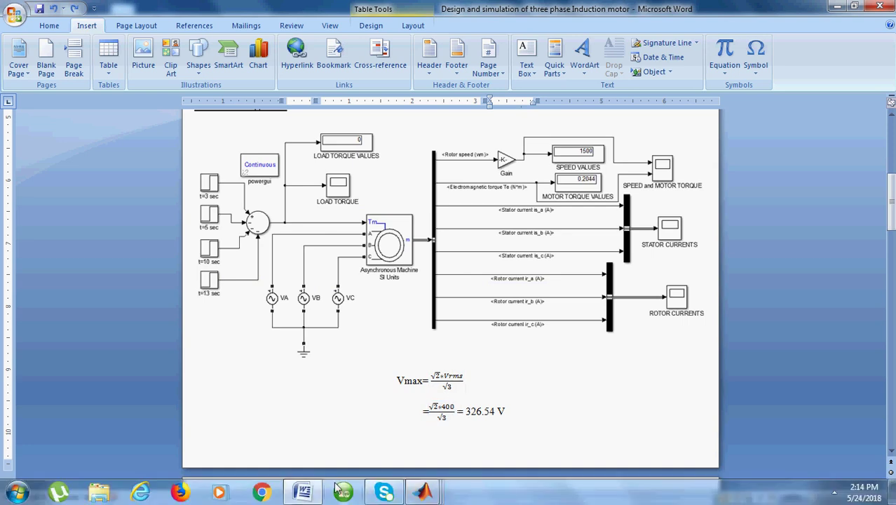
left_click(308, 491)
double_click(194, 386)
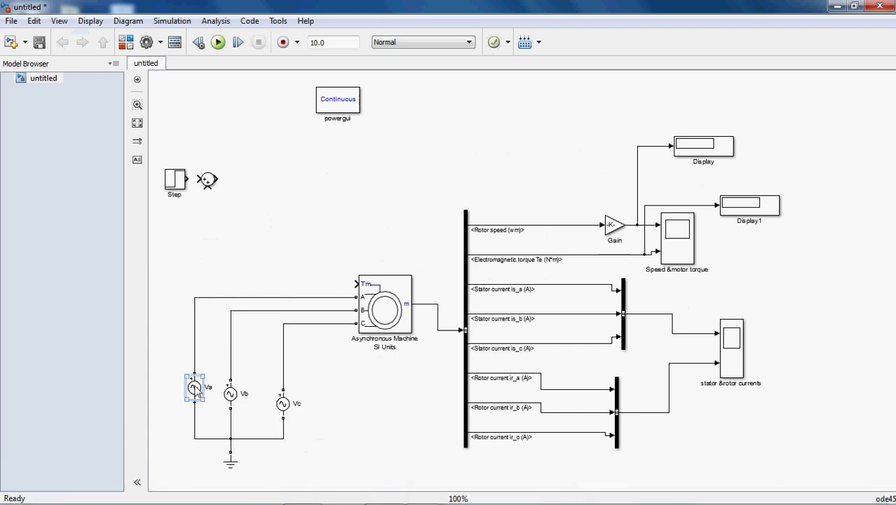
double_click(369, 201)
type("326.")
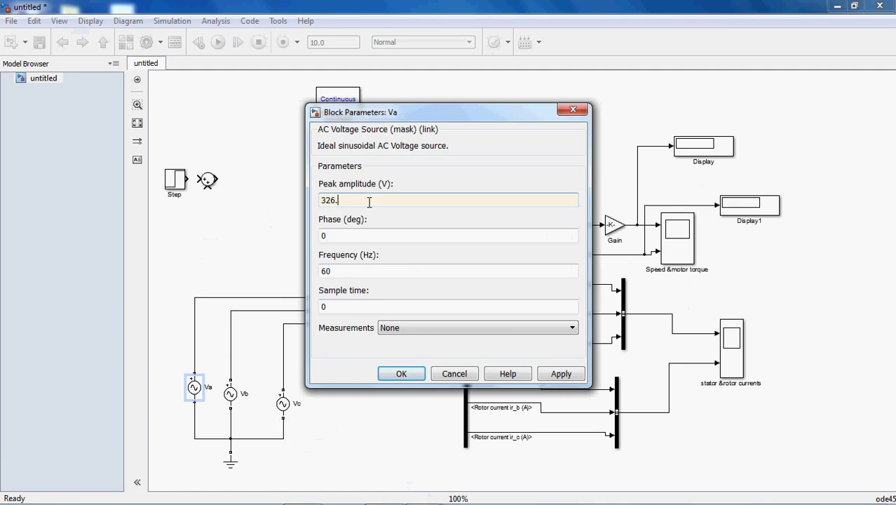
type("54")
double_click(345, 277)
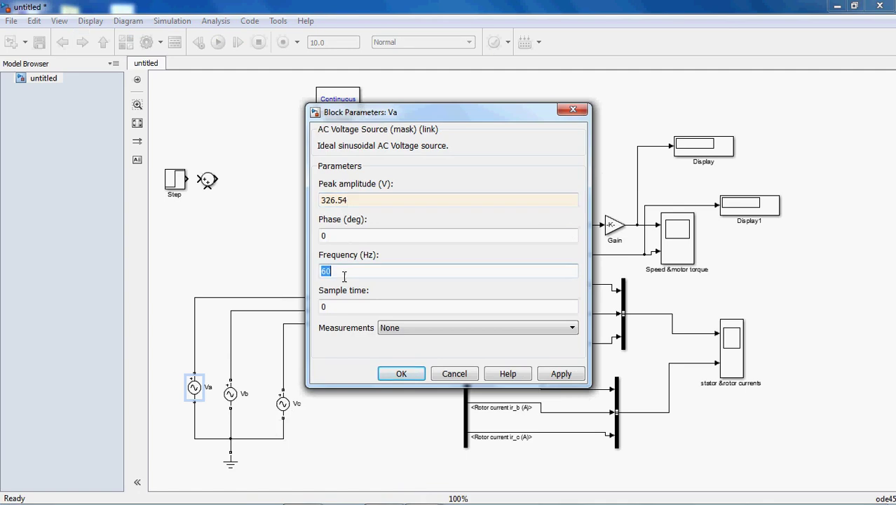
type("50")
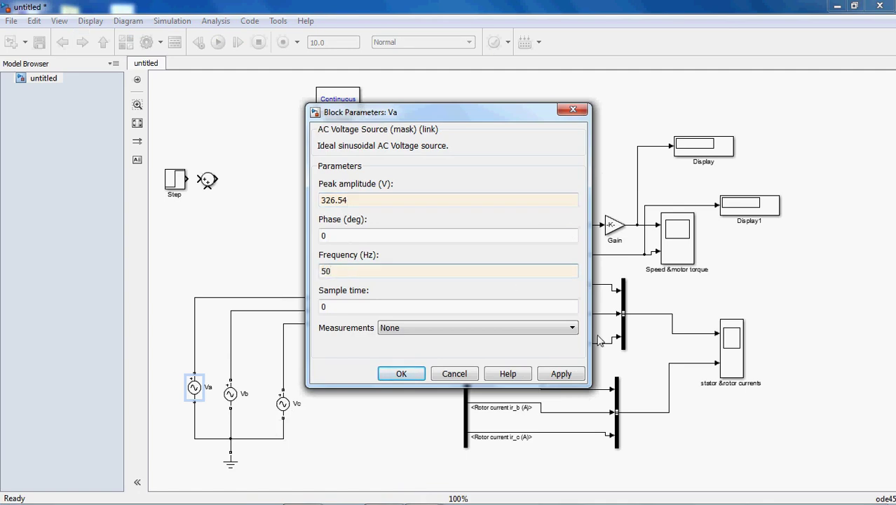
left_click(549, 377)
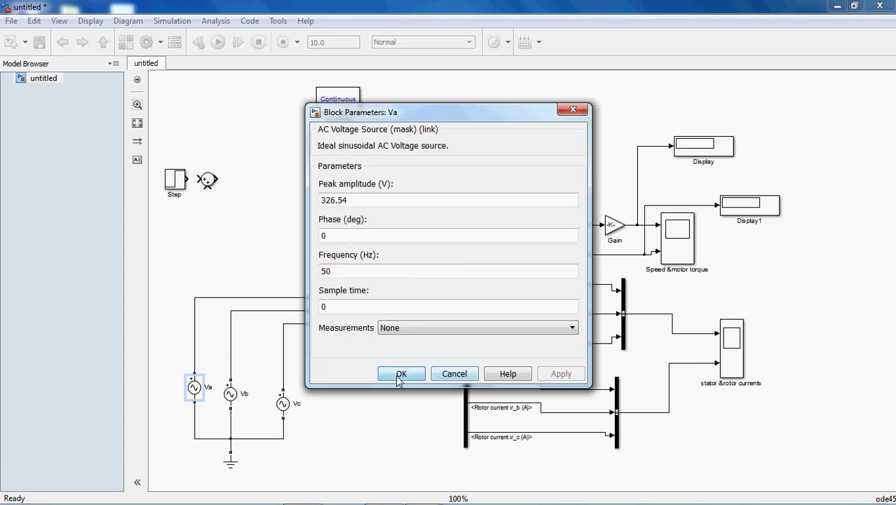
left_click(404, 374)
Step: Set AC source Vb's peak amplitude to 326.54 V, phase to -120 degrees and frequency to 50 Hz
left_click(231, 395)
double_click(232, 396)
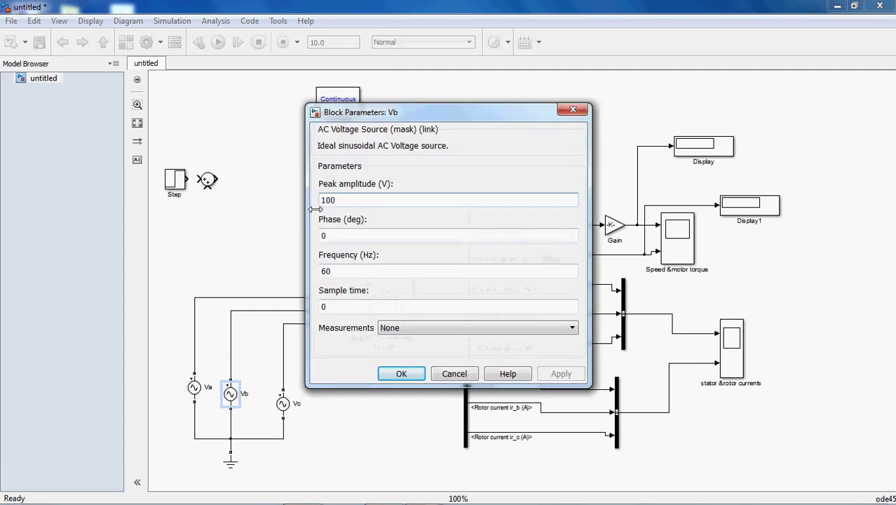
type("326.54")
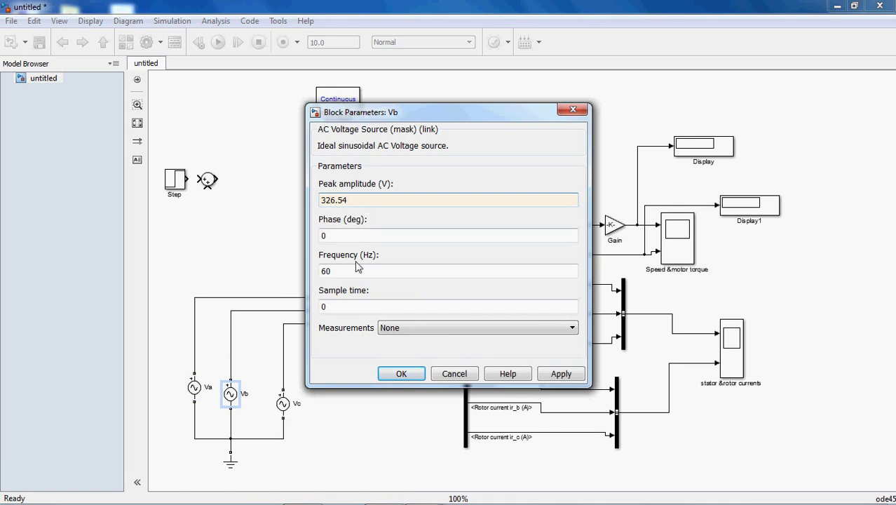
double_click(357, 270)
type("50")
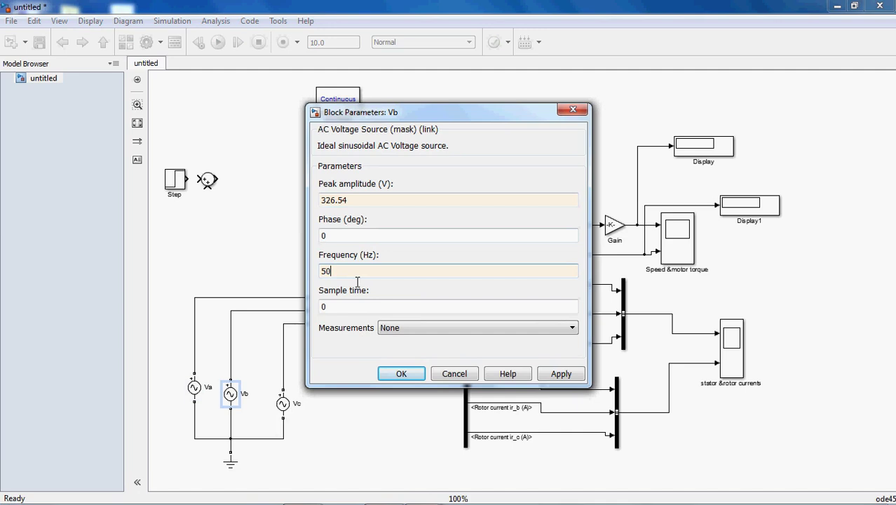
double_click(338, 239)
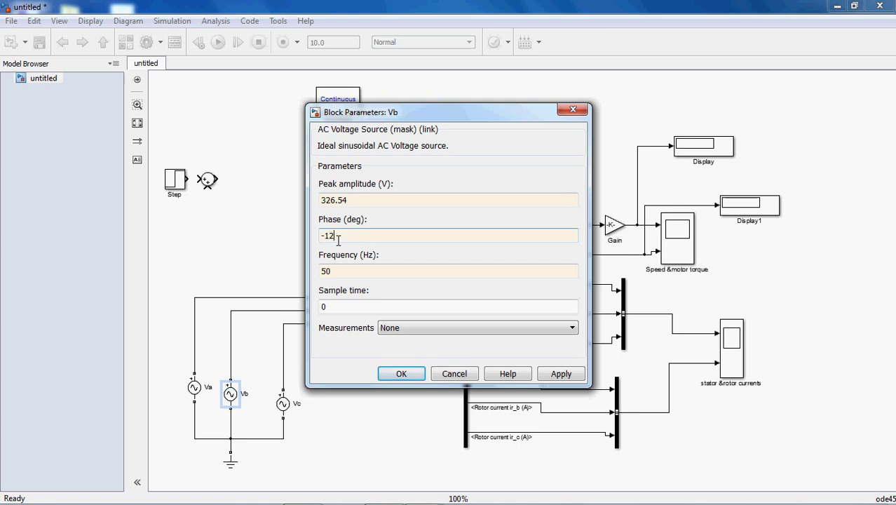
left_click(562, 373)
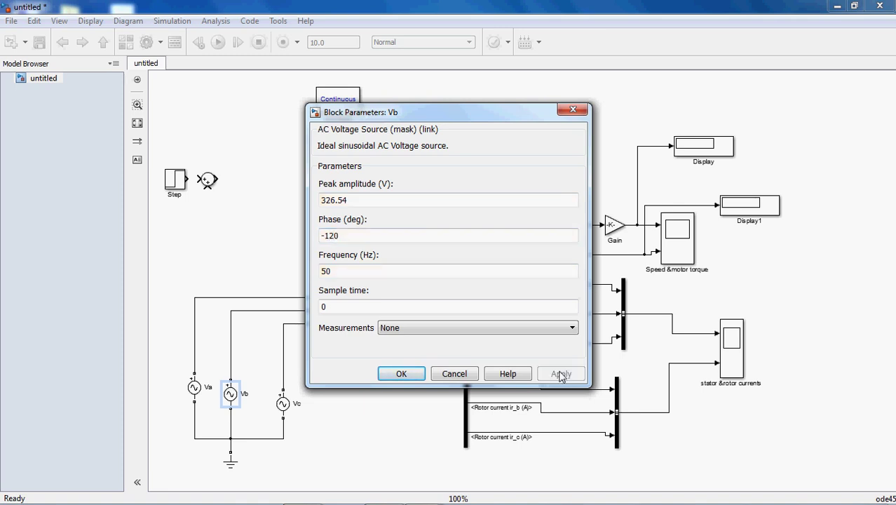
left_click(401, 375)
Step: Set AC source Vc's peak amplitude to 326.54 V, phase to 120 degrees and frequency to 50 Hz
double_click(283, 403)
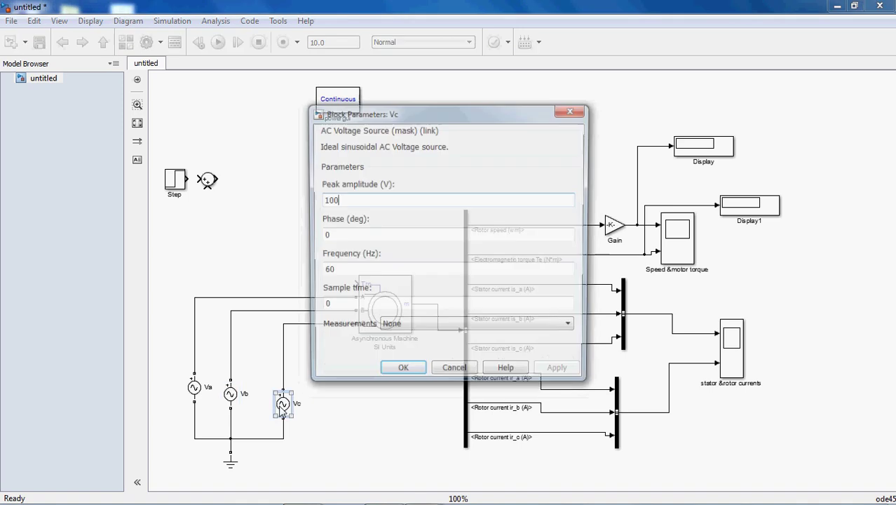
double_click(341, 273)
type("50")
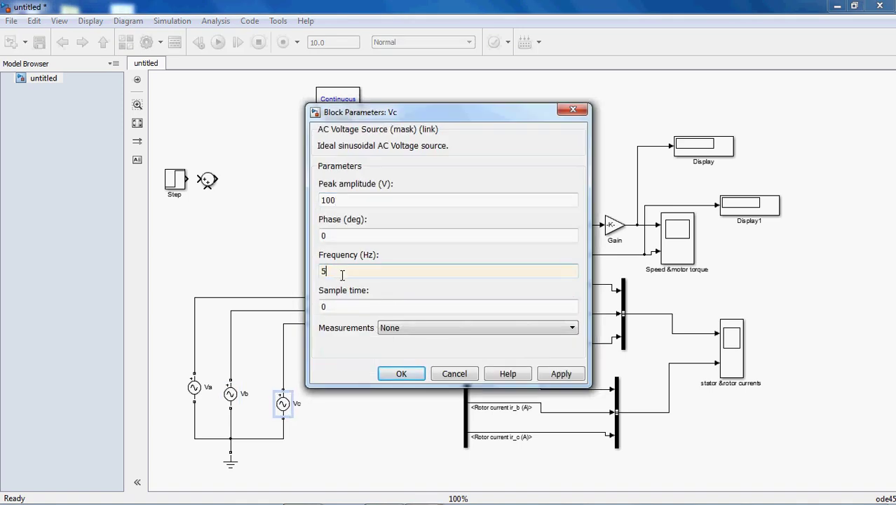
double_click(366, 237)
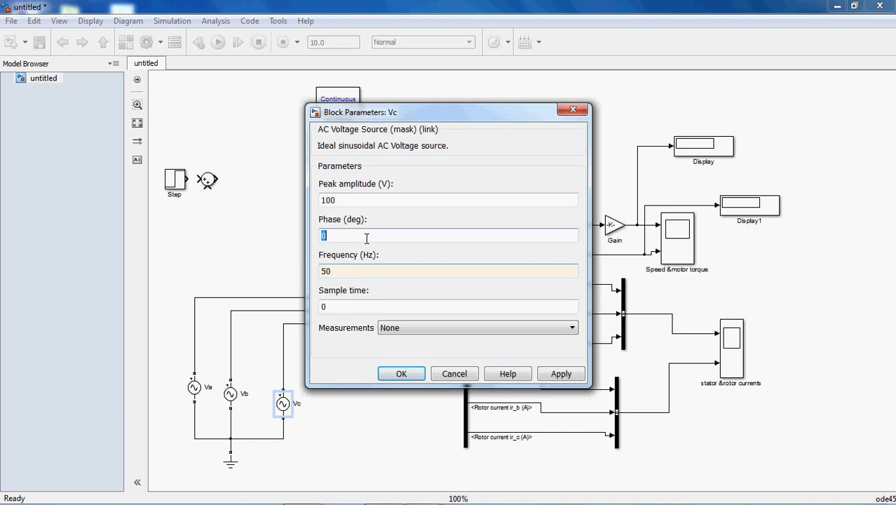
type("120")
double_click(350, 203)
type("326.54")
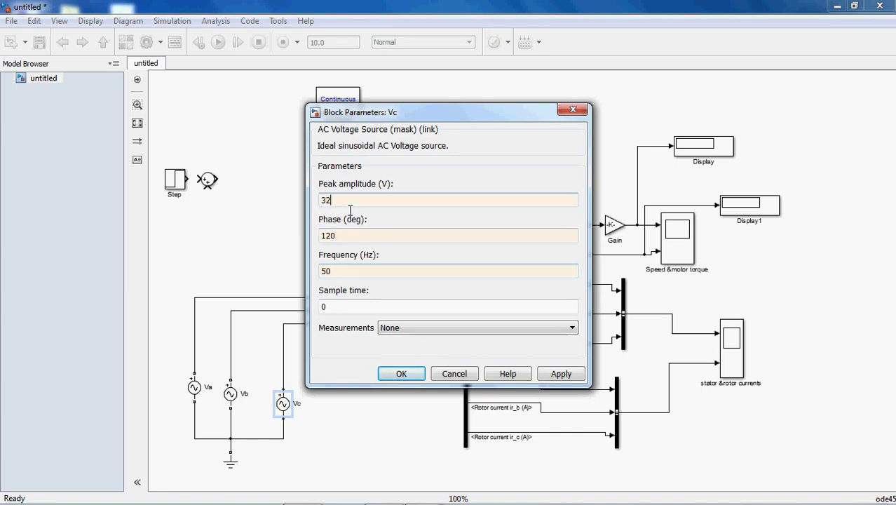
left_click(561, 373)
left_click(382, 375)
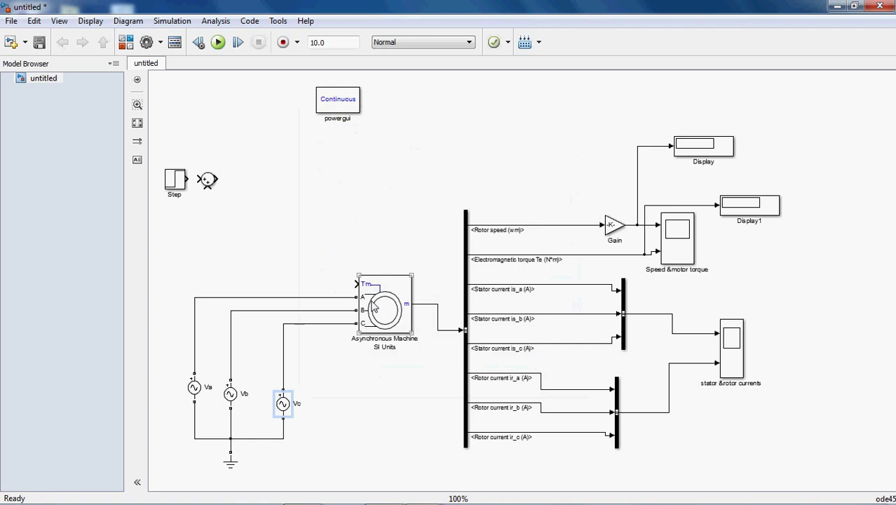
Step: Move the Sum block slightly down and place the Step block lower, above AC source Va
left_click(209, 182)
left_click_drag(209, 182, 210, 209)
left_click_drag(181, 180, 179, 238)
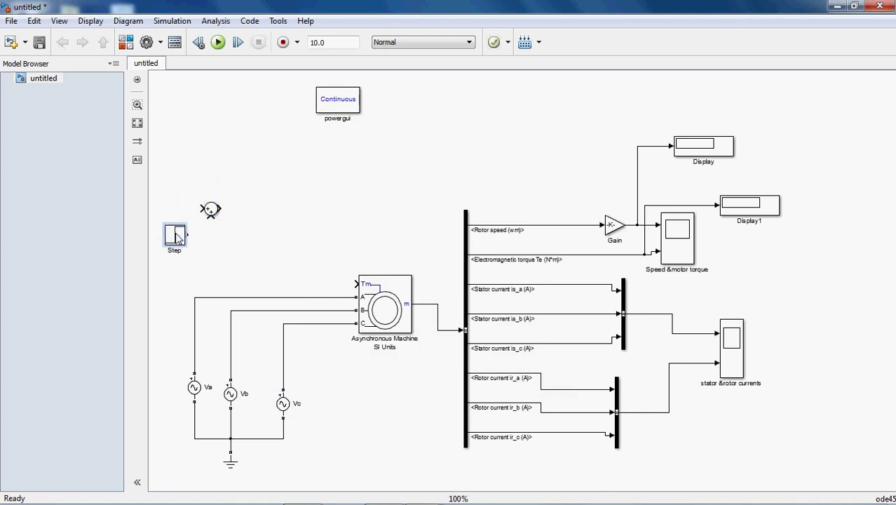
Step: Check the asynchronous machine's preset, and examine the load torque calculation and the table of load conditions in the Word document
double_click(393, 300)
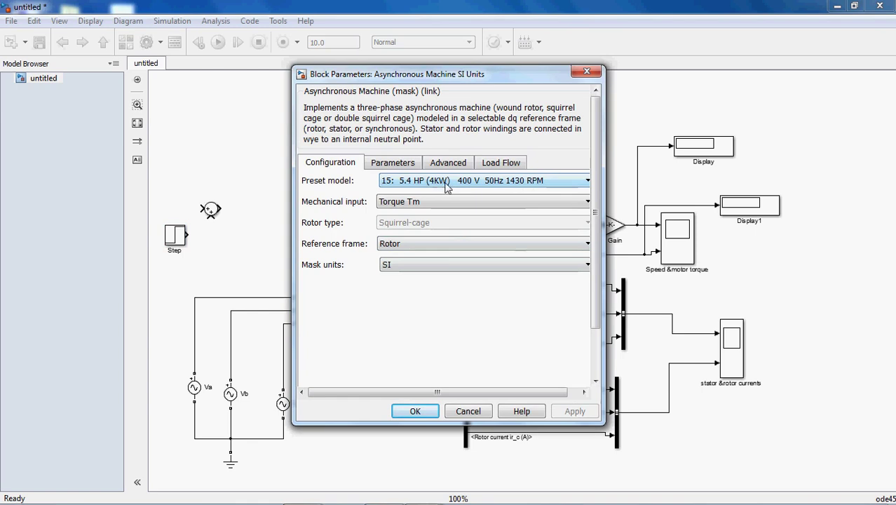
left_click(418, 412)
left_click(301, 492)
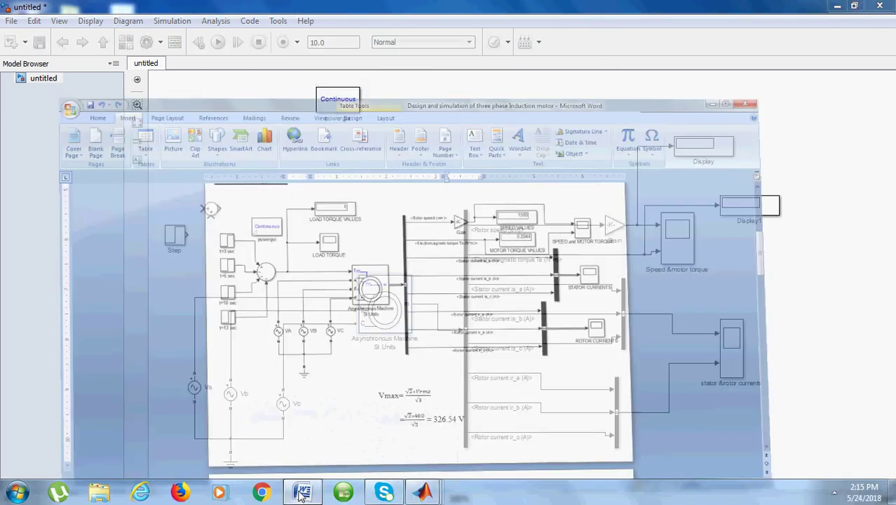
scroll(446, 355, "down", 10)
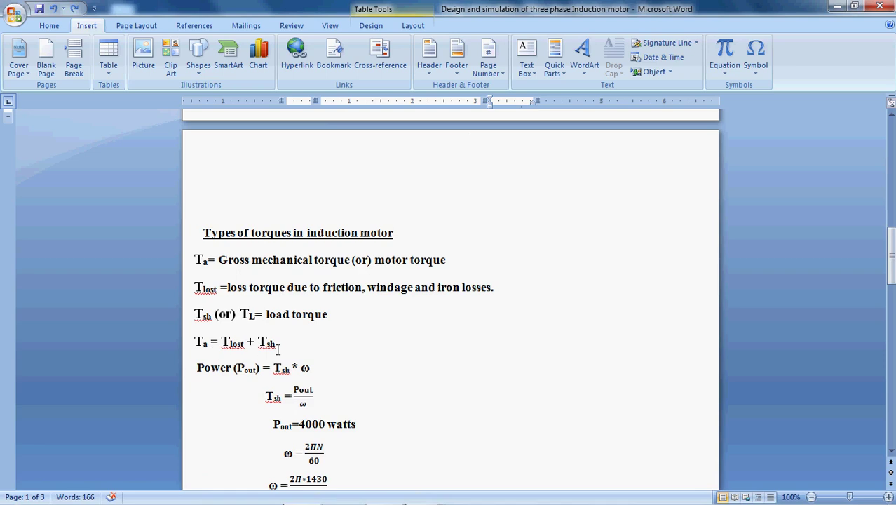
scroll(326, 379, "down", 2)
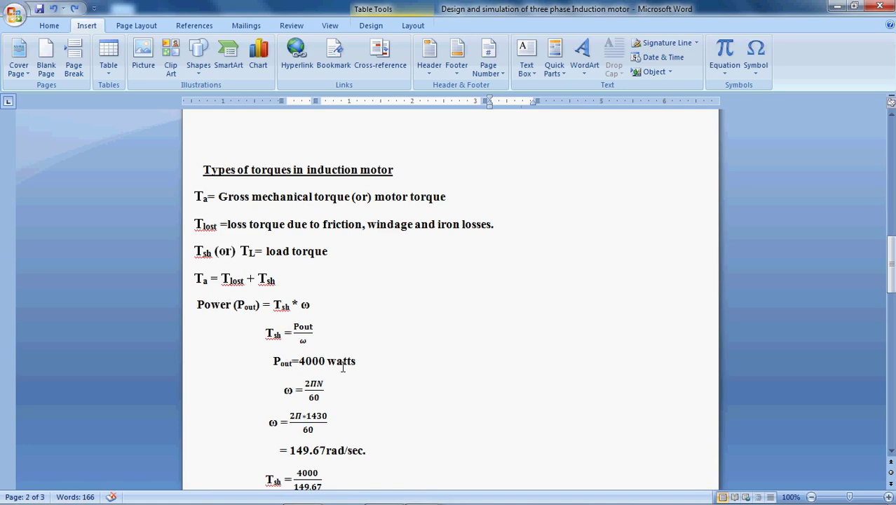
scroll(379, 372, "down", 2)
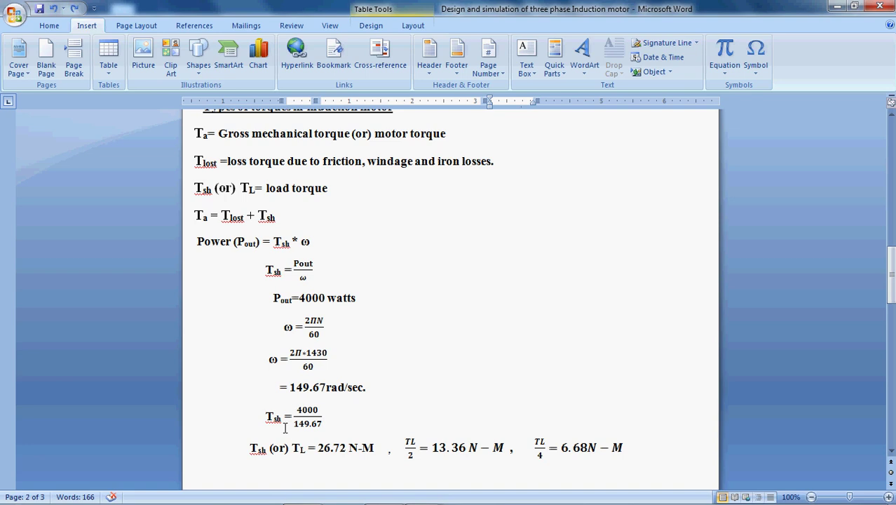
scroll(315, 428, "down", 1)
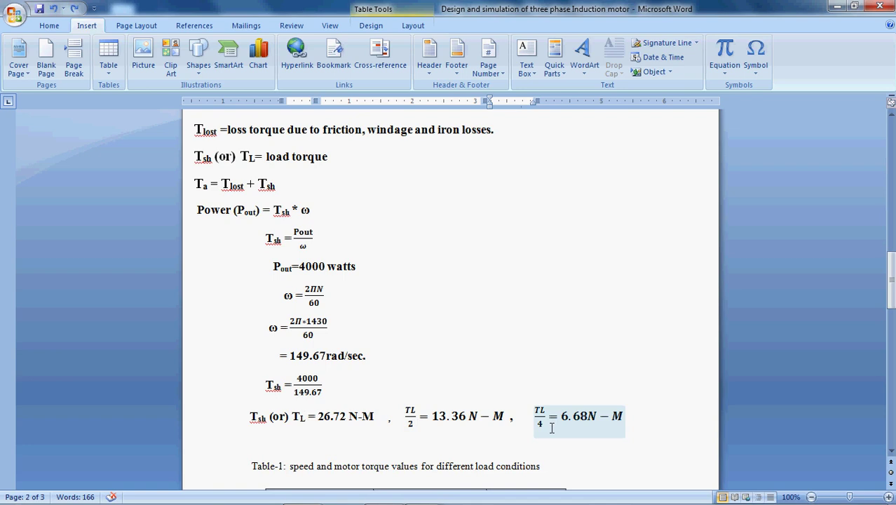
scroll(588, 431, "down", 3)
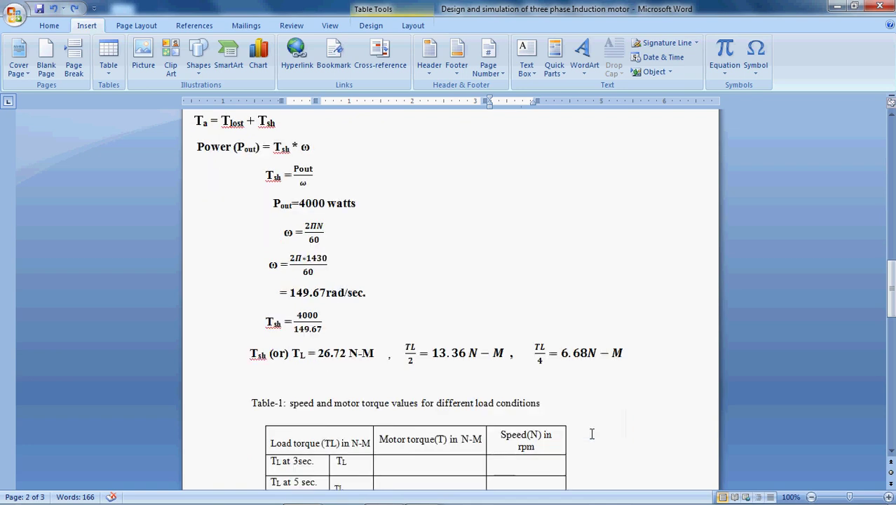
scroll(456, 424, "down", 1)
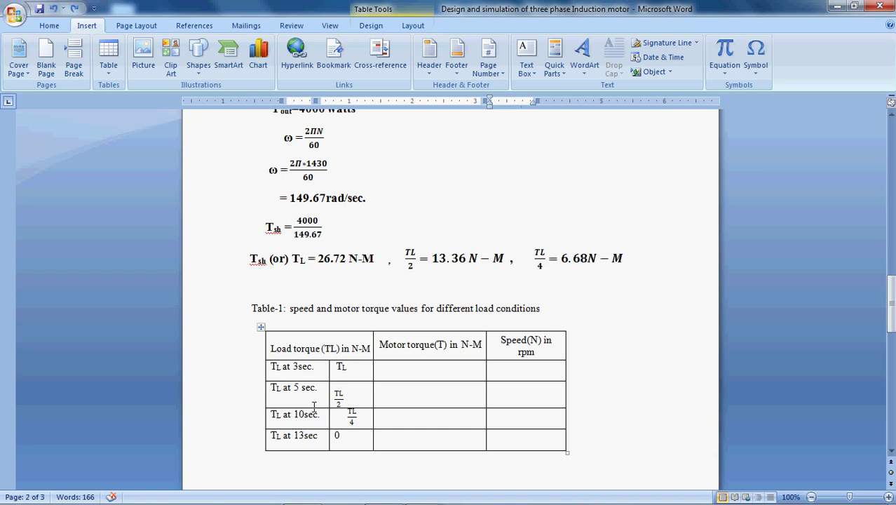
left_click(355, 421)
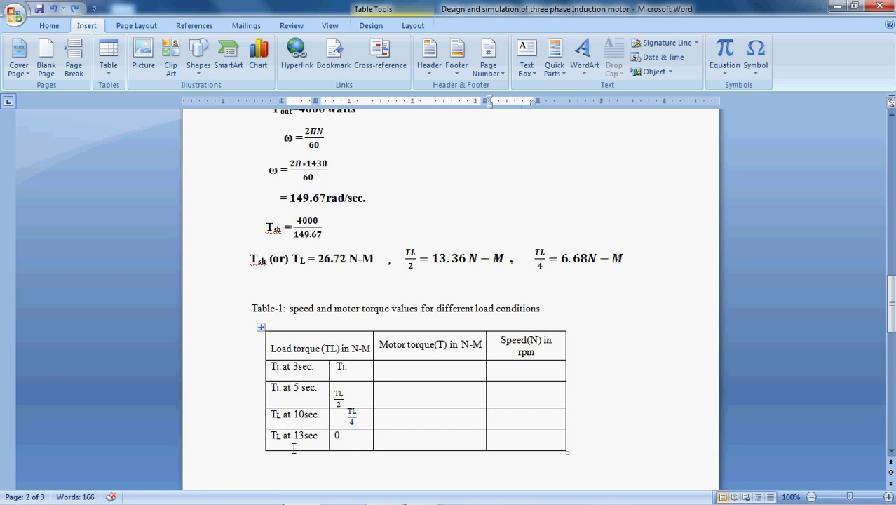
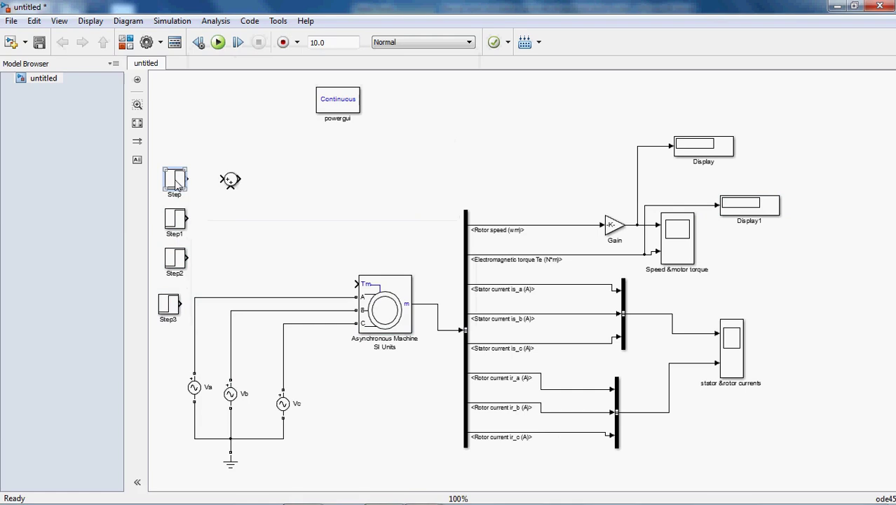
Step: Rename the uppermost Step block "t= 3 sec" and replace the Step1, Step2 and Step3 blocks below it with copies of it
left_click(186, 203)
key("BackSpace")
key("BackSpace")
left_click_drag(189, 317, 170, 225)
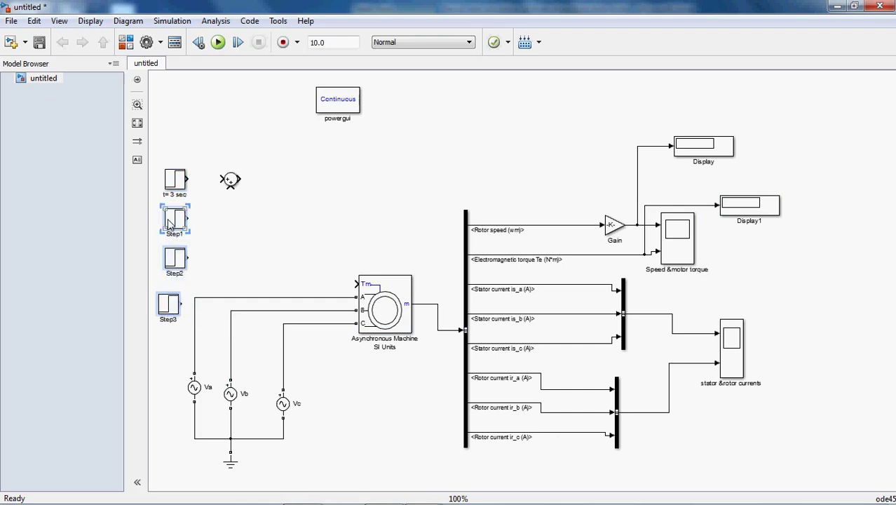
key("Delete")
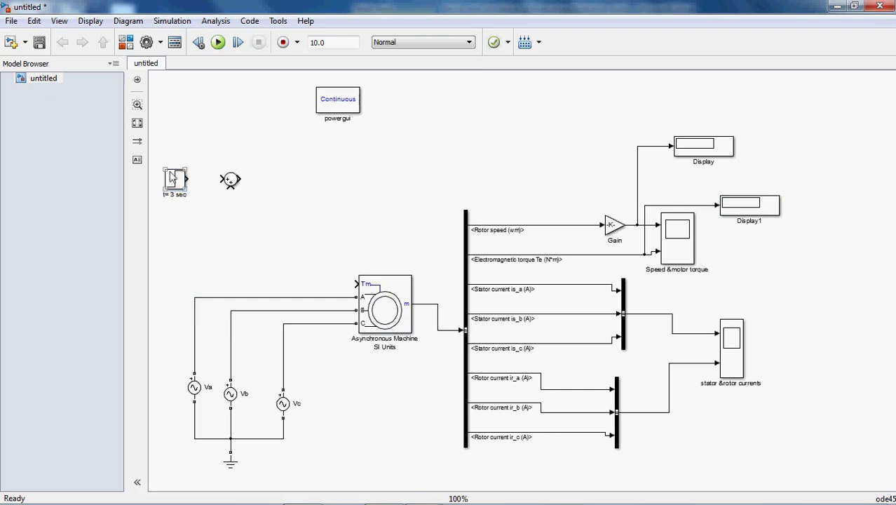
left_click_drag(175, 179, 172, 314)
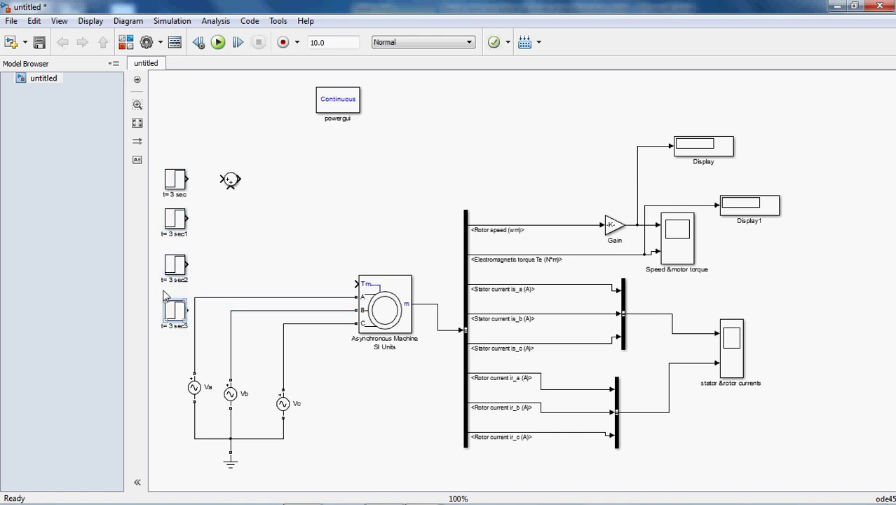
Step: Rename the three copied step blocks, from upper to lower, "t= 5 sec1", "t= 10 sec2" and "t= 13 sec3"
left_click(174, 234)
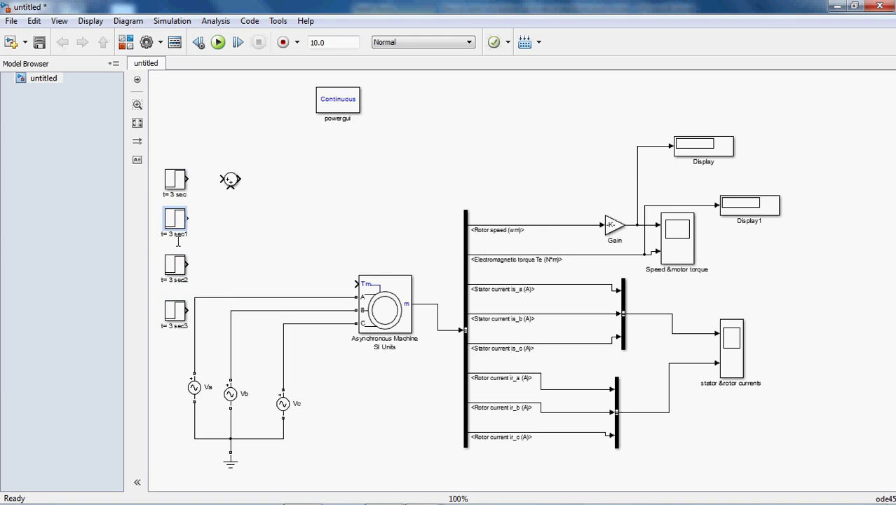
left_click(176, 270)
left_click(177, 282)
key("BackSpace")
type("10")
left_click(177, 308)
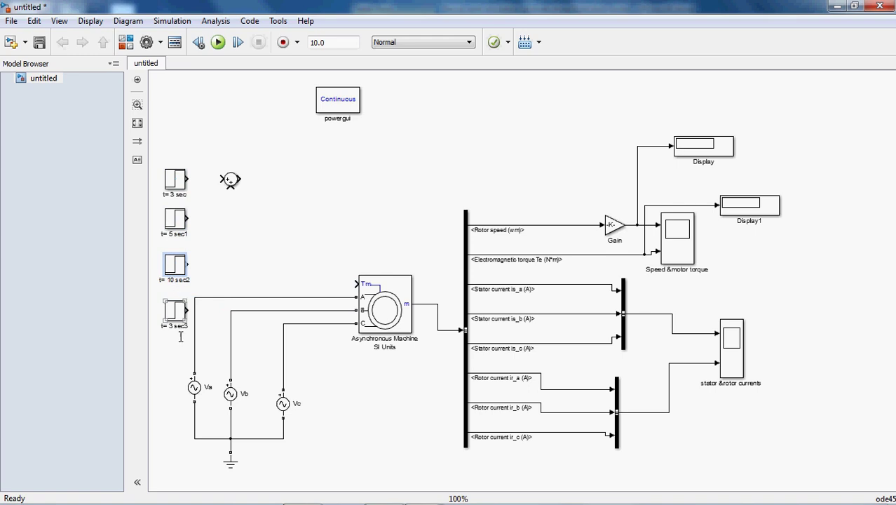
left_click(185, 337)
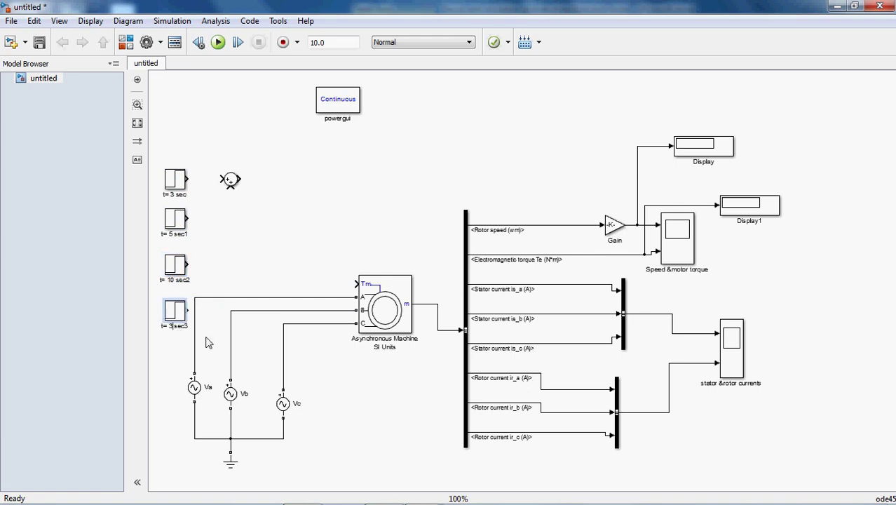
type("13")
left_click(225, 234)
Step: Set the "t= 3 sec" step block's step time to 3 and its final value to 26.72
double_click(180, 177)
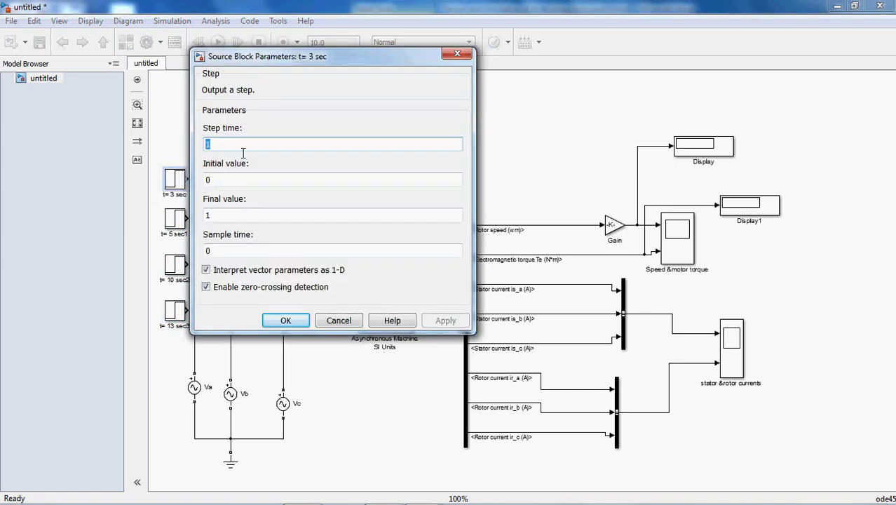
type("3")
left_click(221, 215)
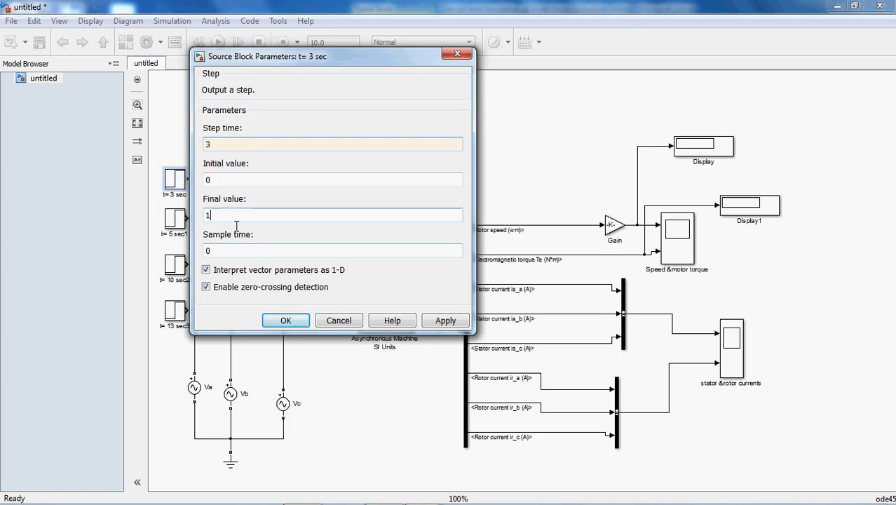
double_click(209, 215)
type("26.72")
Step: Check the load torque in the Word document, apply the "t= 3 sec" block's parameters and return to the Simulink model
left_click(308, 493)
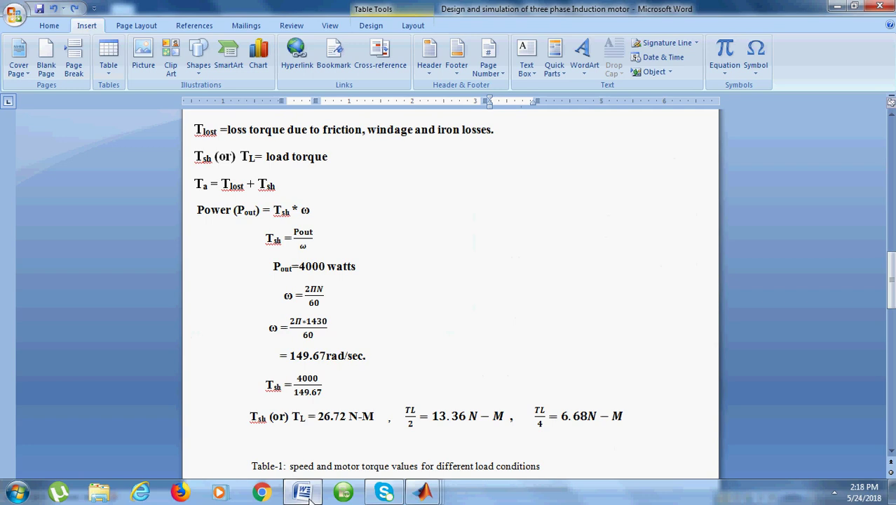
left_click(308, 493)
left_click(308, 493)
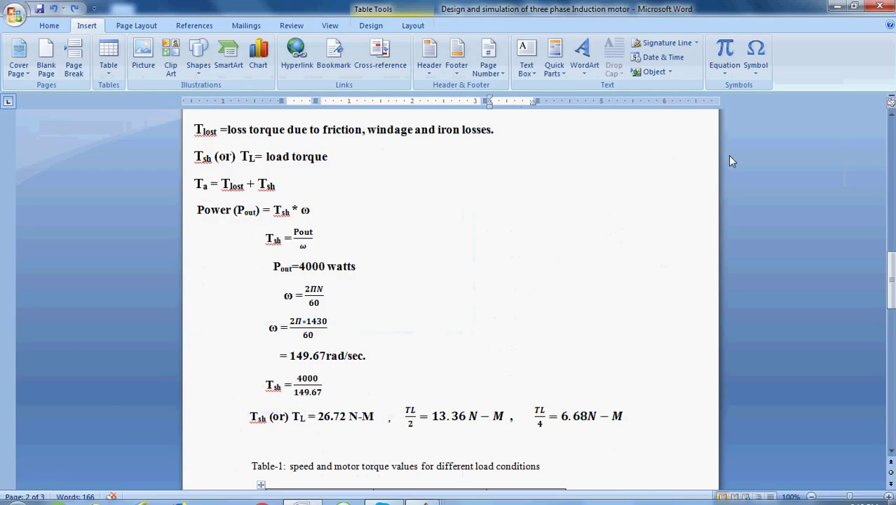
left_click(432, 493)
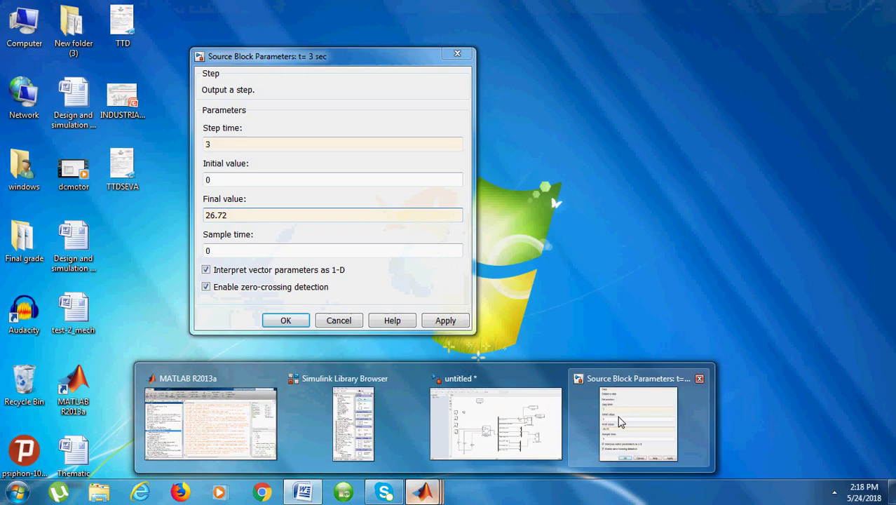
left_click(620, 422)
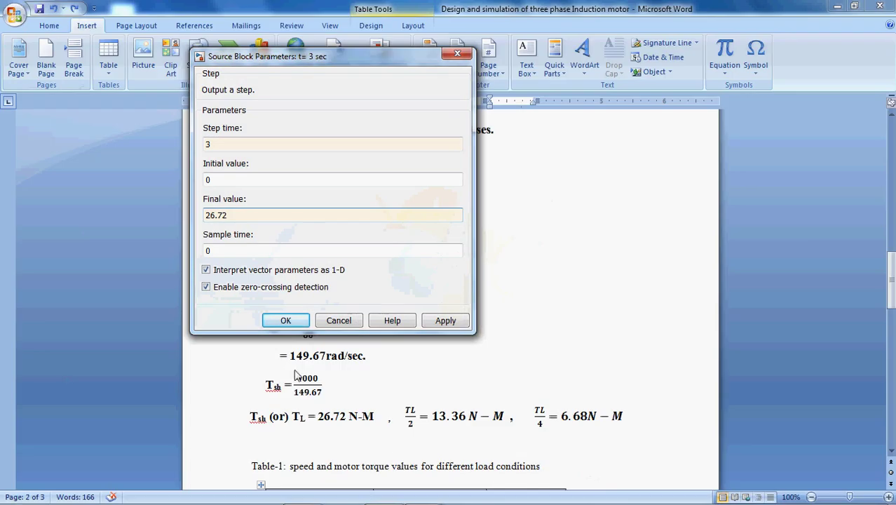
left_click(434, 324)
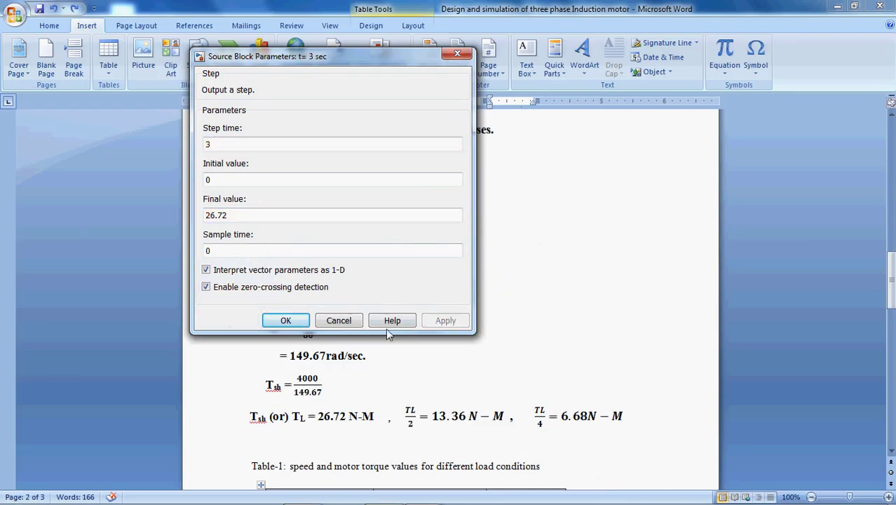
left_click(285, 321)
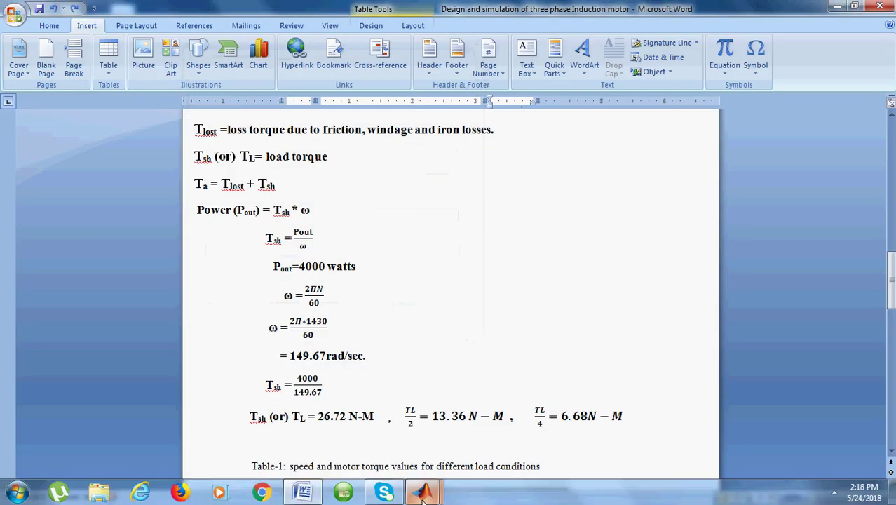
left_click(424, 493)
left_click(540, 428)
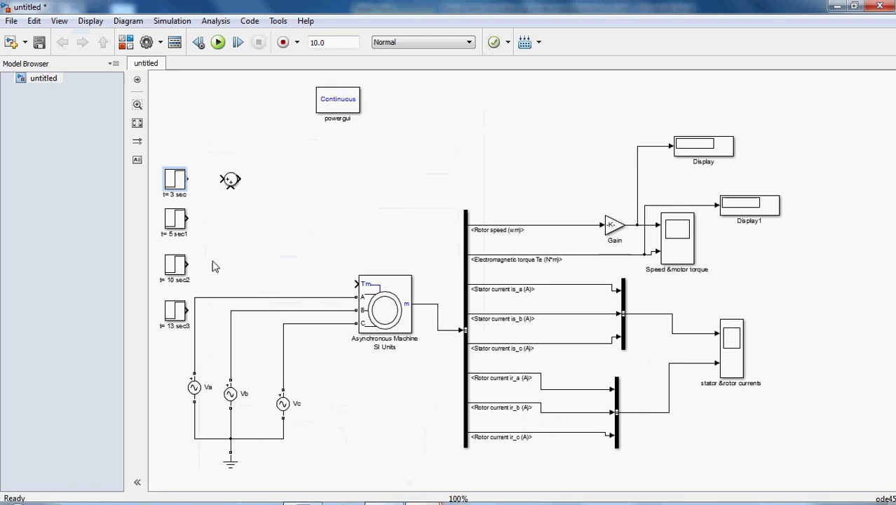
Step: Set the "t= 5 sec1" block's step time to 5 and its final value to 13.36, the half-load torque in the Word document
double_click(177, 220)
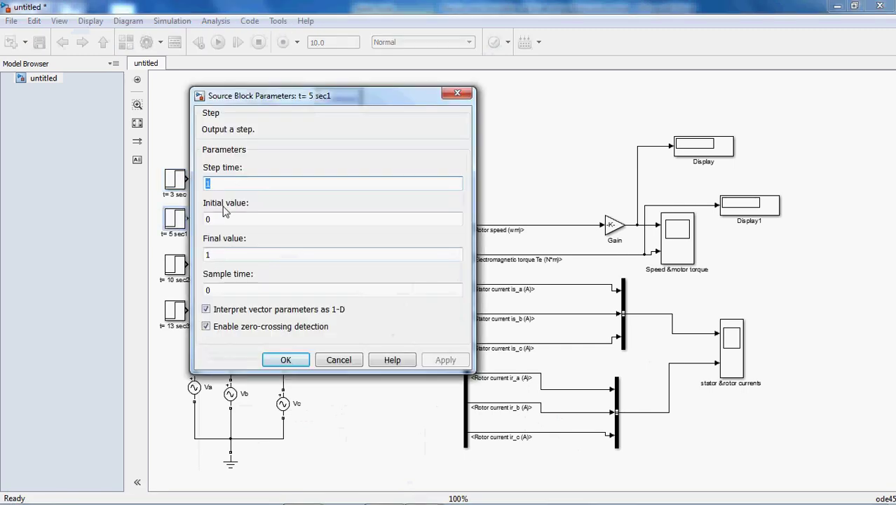
type("5")
double_click(218, 257)
left_click(311, 492)
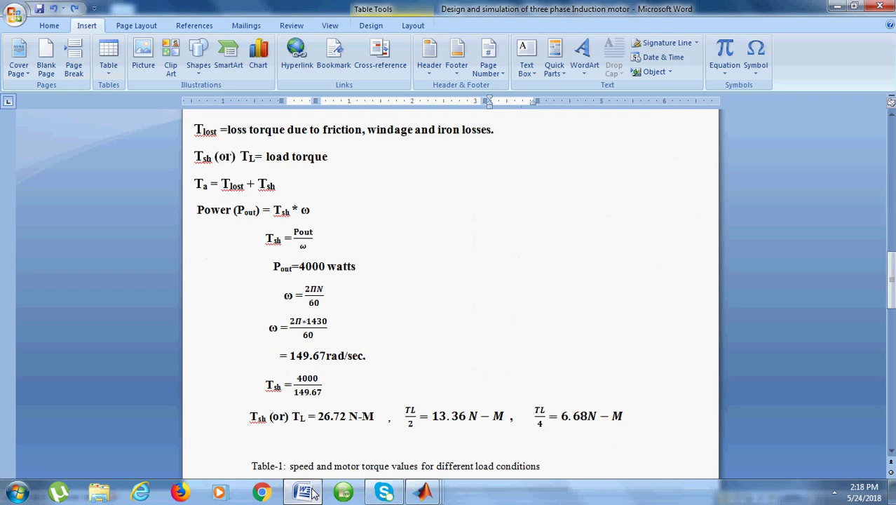
left_click(312, 492)
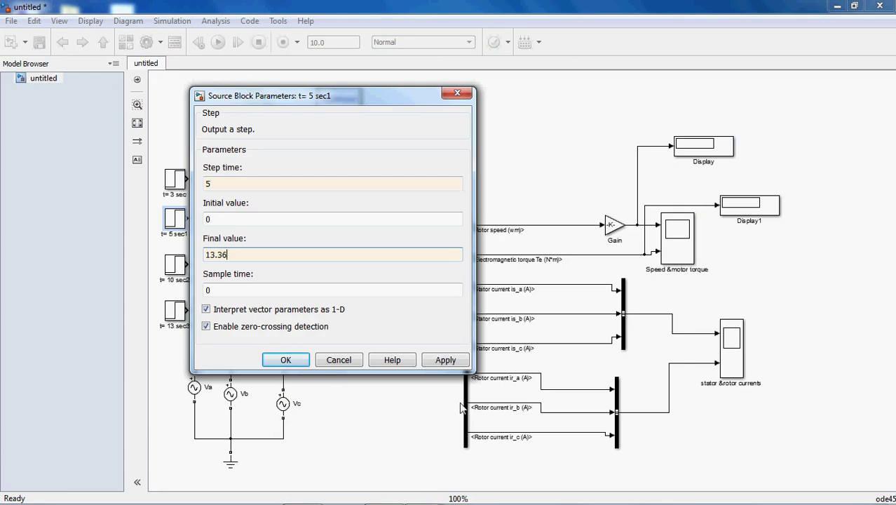
left_click(447, 360)
left_click(286, 359)
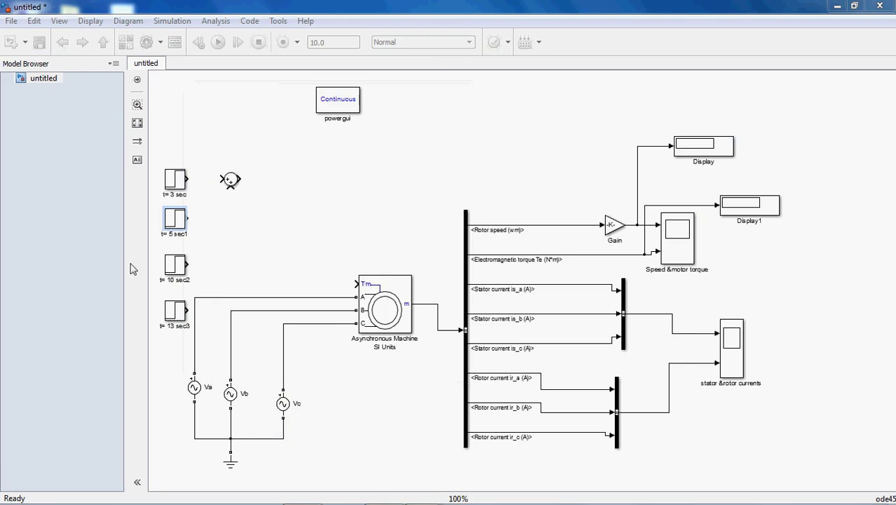
Step: Set the "t= 10 sec2" block's step time to 10 and its final value to 6.68, the quarter-load torque in the Word document
double_click(175, 264)
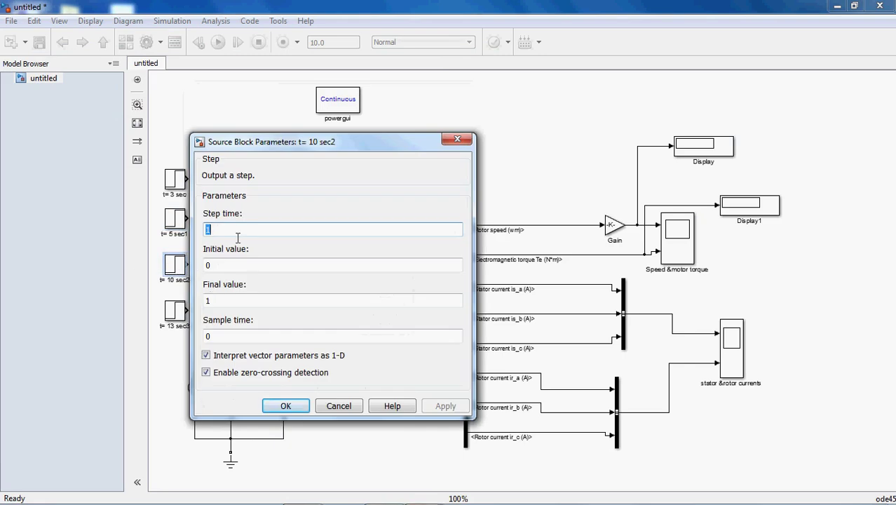
type("1")
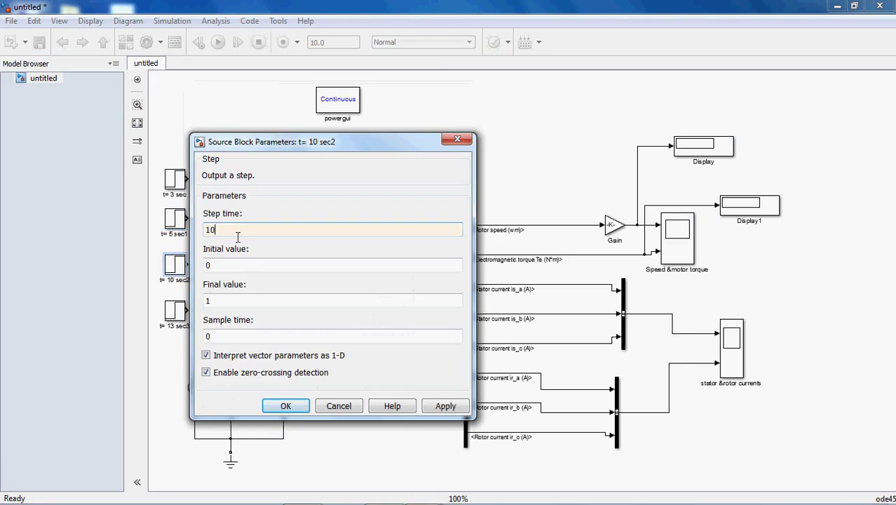
double_click(257, 301)
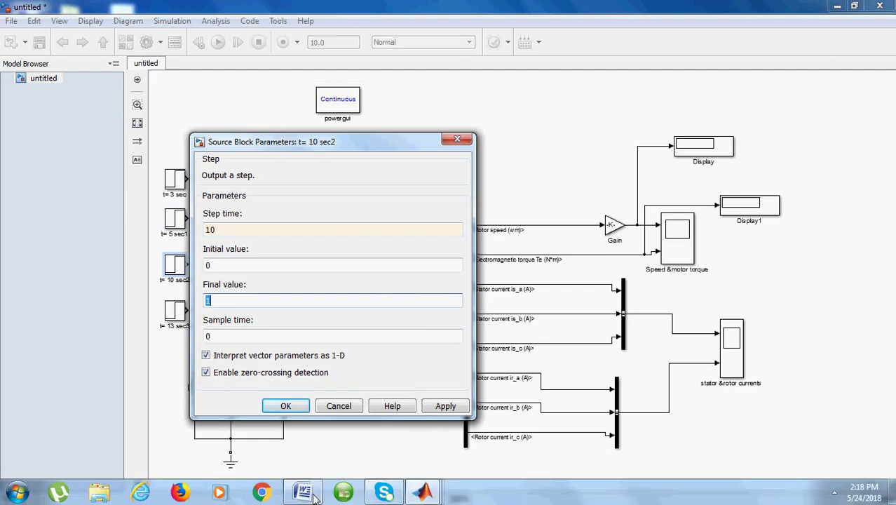
left_click(313, 495)
left_click(314, 495)
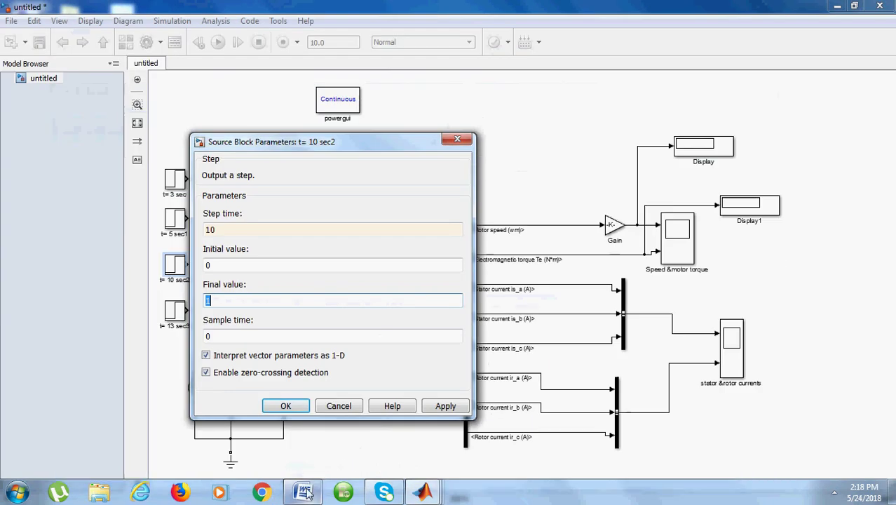
type("6.68")
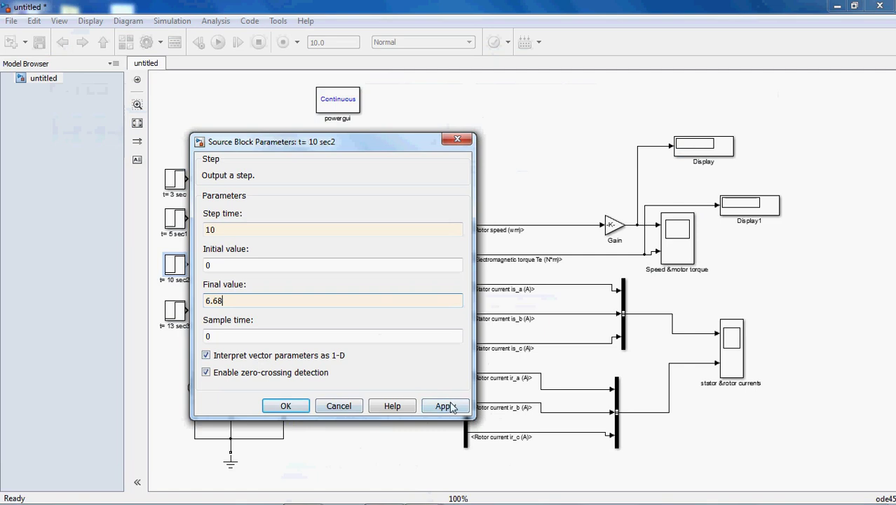
left_click(449, 407)
left_click(284, 407)
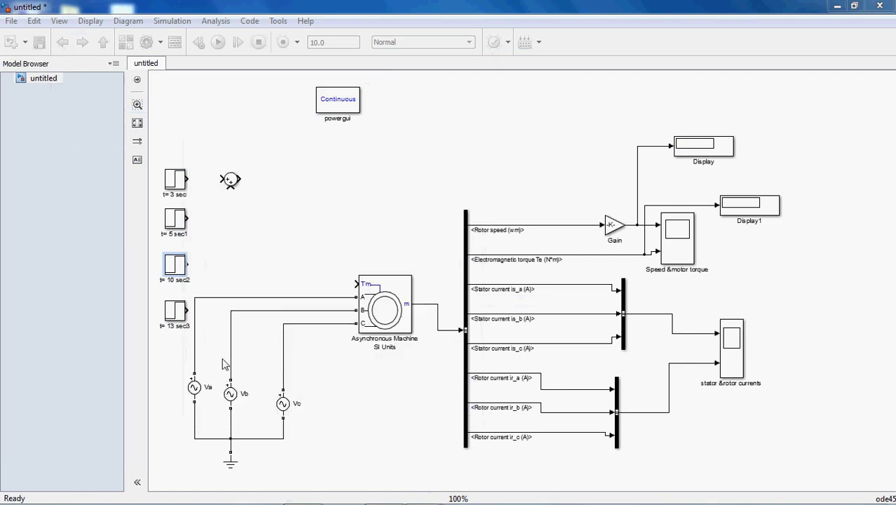
Step: Set the "t= 13 sec3" block's step time to 13 and its final value to 6.68
double_click(175, 310)
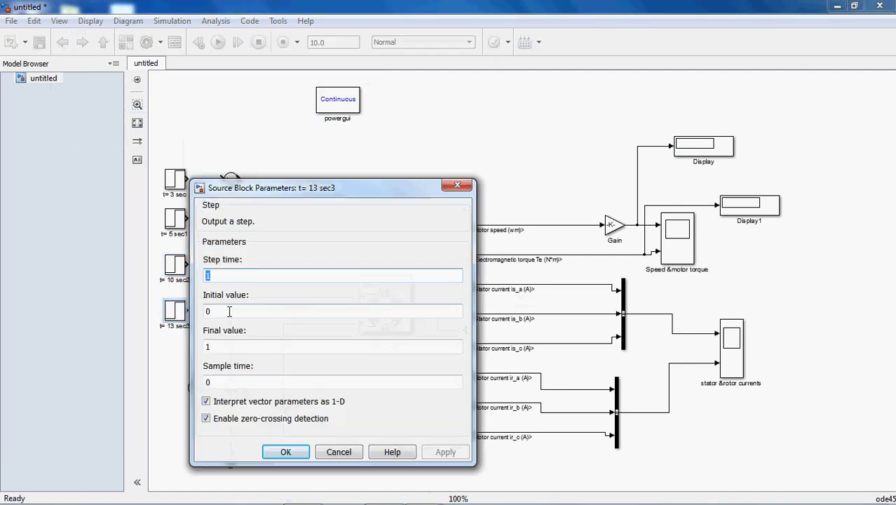
type("1")
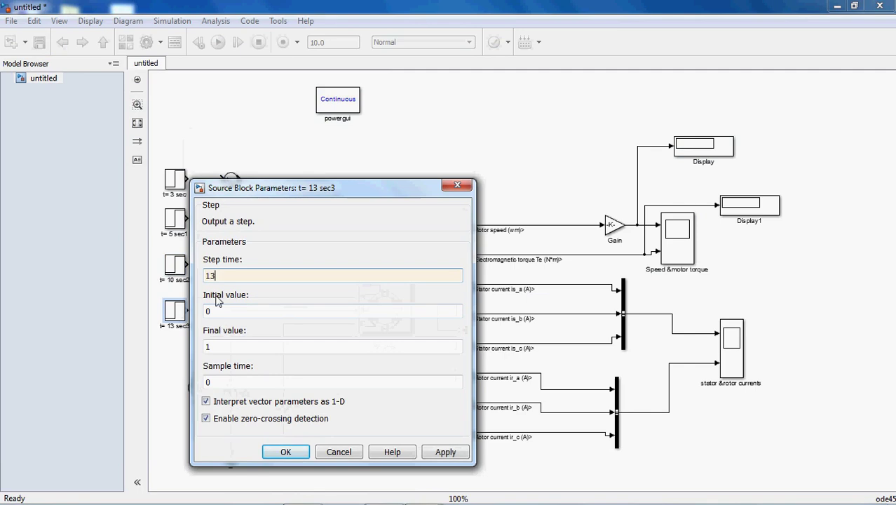
double_click(227, 347)
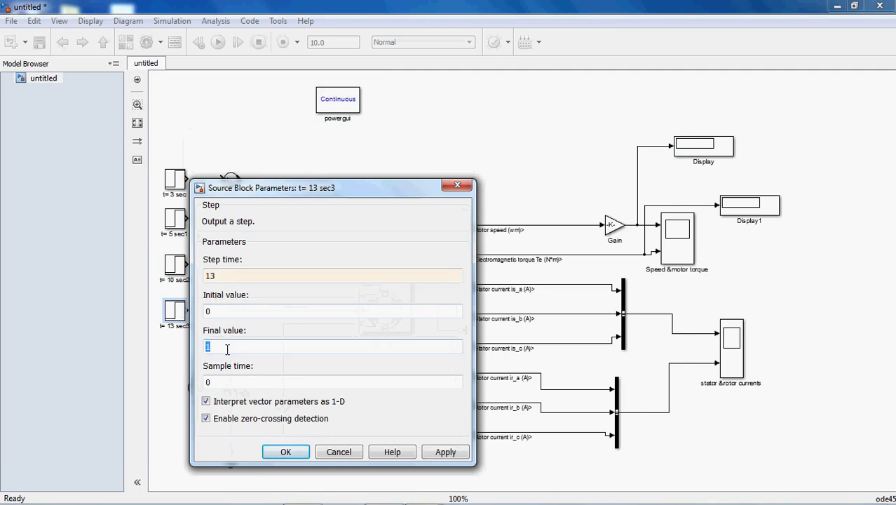
type("6.68")
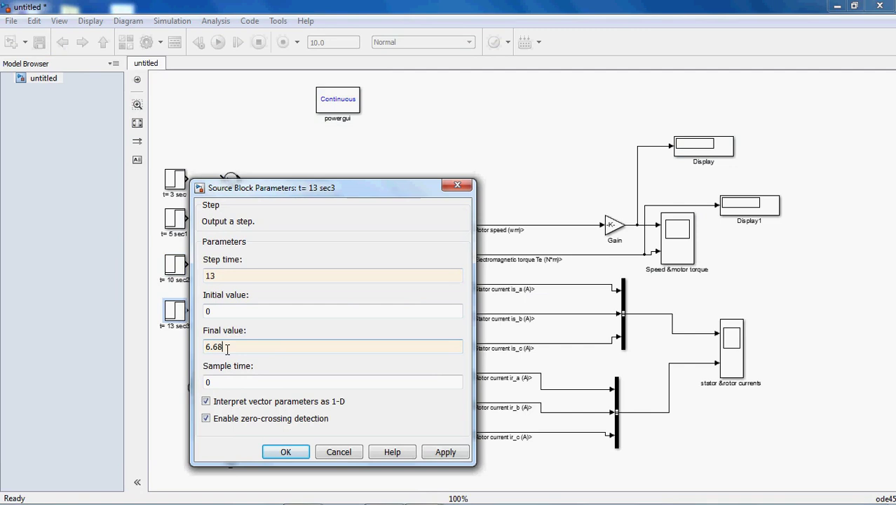
left_click(446, 452)
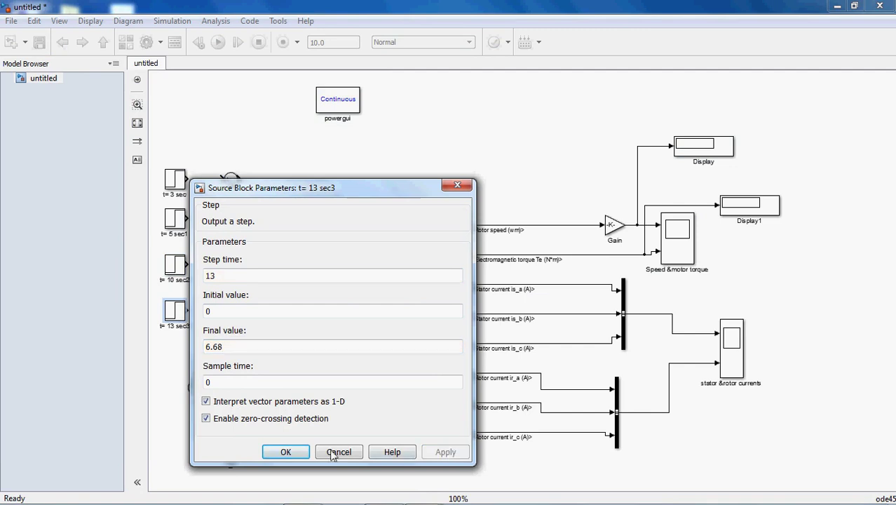
left_click(286, 452)
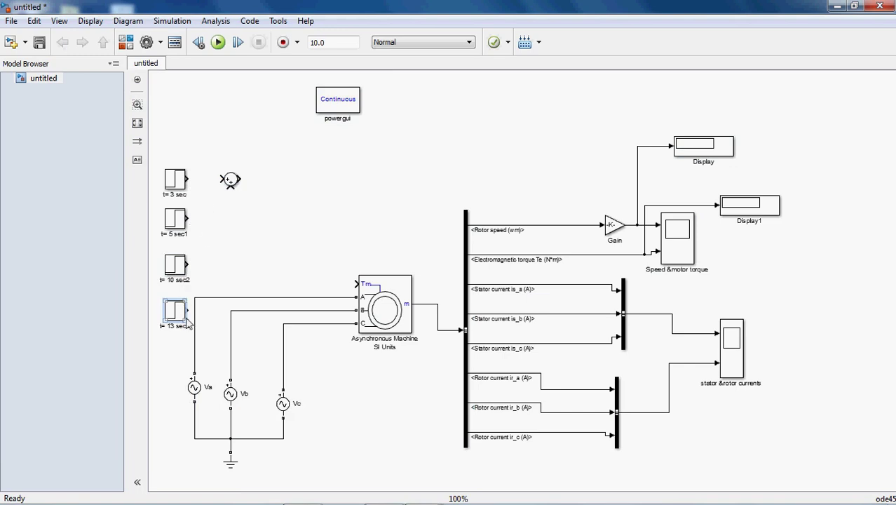
Step: Set the Sum block's list of signs to |+---, giving it one plus and three minus inputs
double_click(230, 180)
double_click(282, 211)
left_click(281, 211)
key("BackSpace")
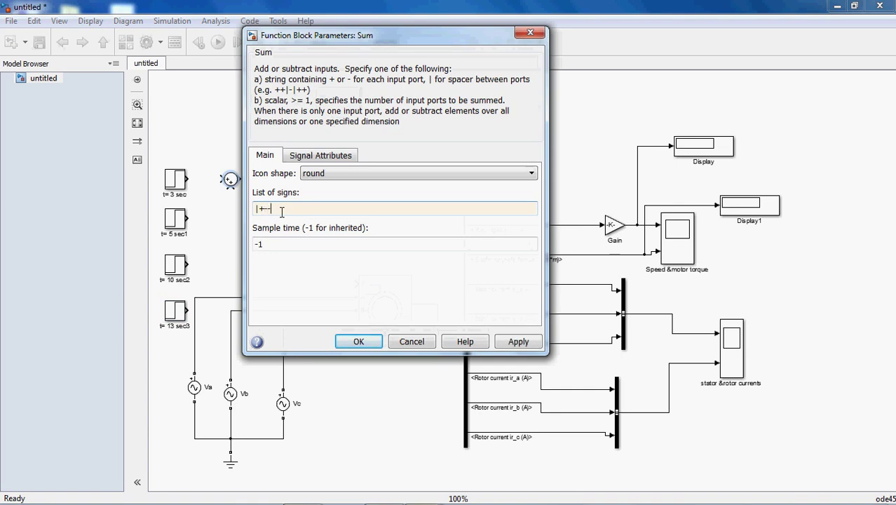
left_click(499, 345)
left_click(358, 341)
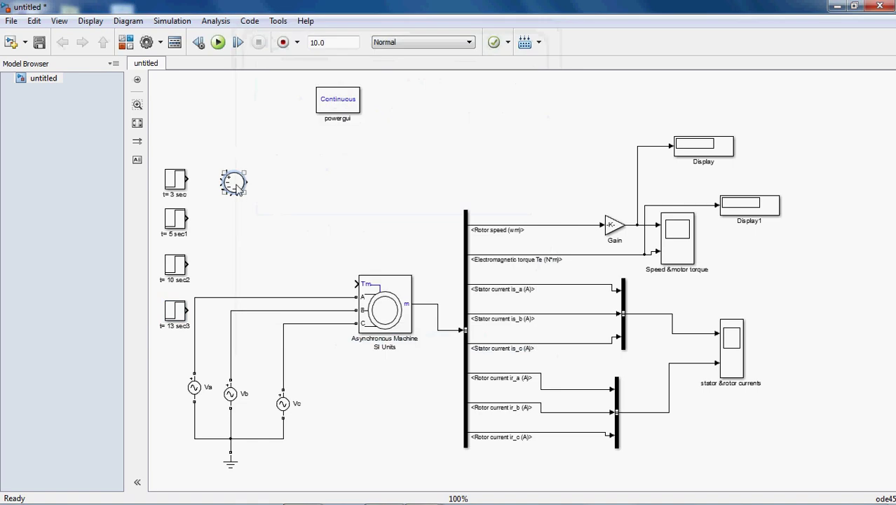
Step: Enlarge the Sum block and wire it between the four step blocks, in order from upper to lower, and the asynchronous machine's Tm input
left_click_drag(240, 192, 245, 220)
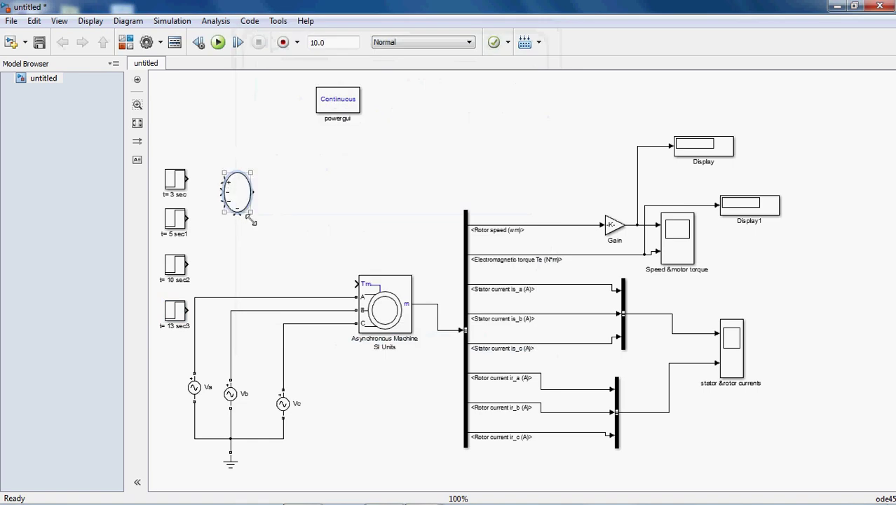
left_click_drag(190, 184, 232, 188)
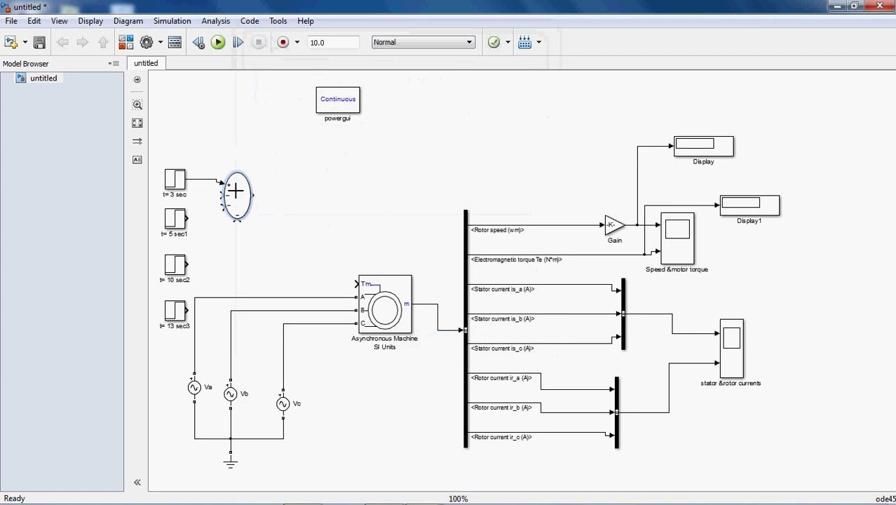
left_click_drag(188, 218, 225, 199)
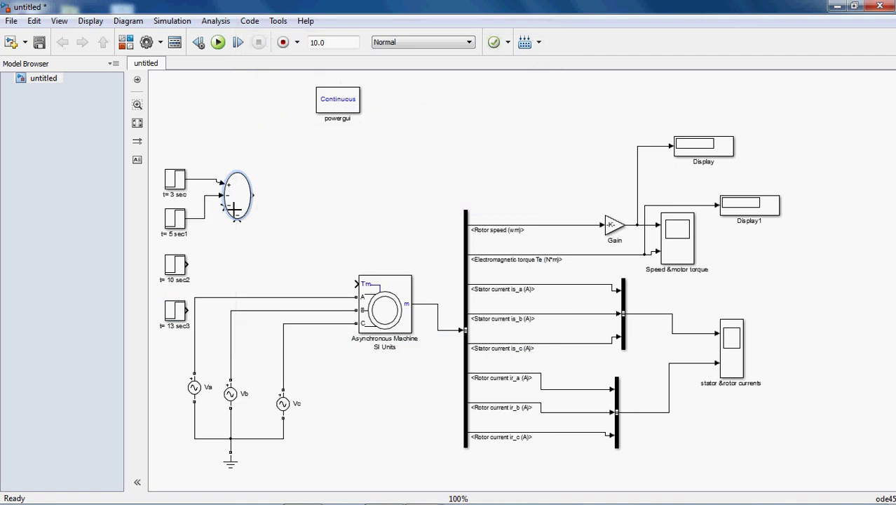
left_click_drag(189, 265, 233, 220)
left_click_drag(191, 312, 246, 224)
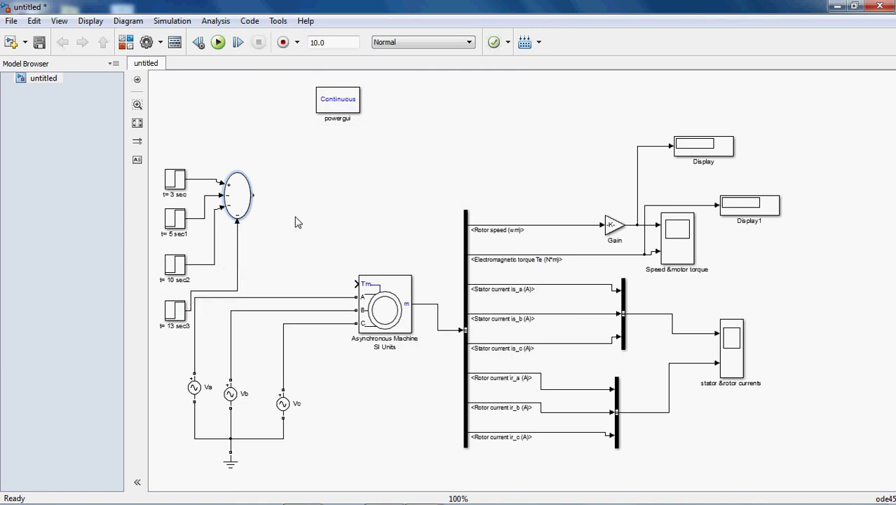
left_click_drag(266, 202, 361, 286)
Step: Review the step time and final value of the "t= 3 sec" and "t= 5 sec1" blocks
double_click(177, 181)
left_click(287, 320)
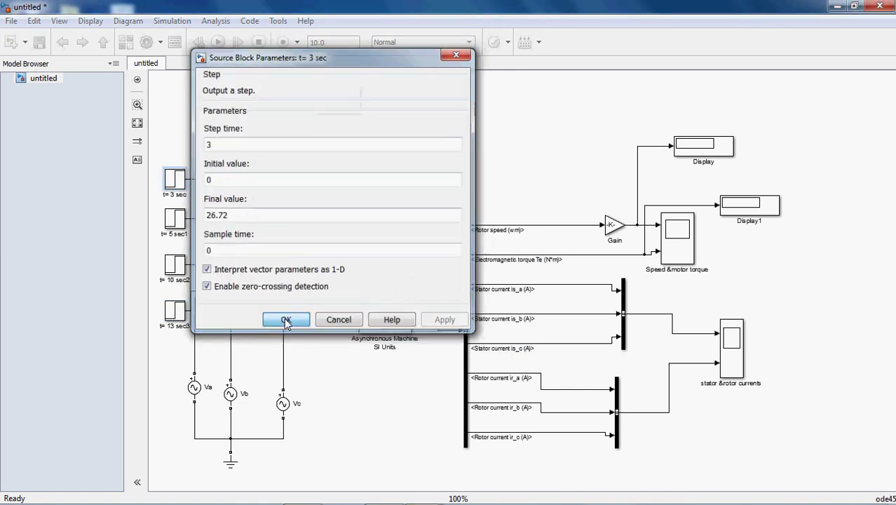
left_click(175, 222)
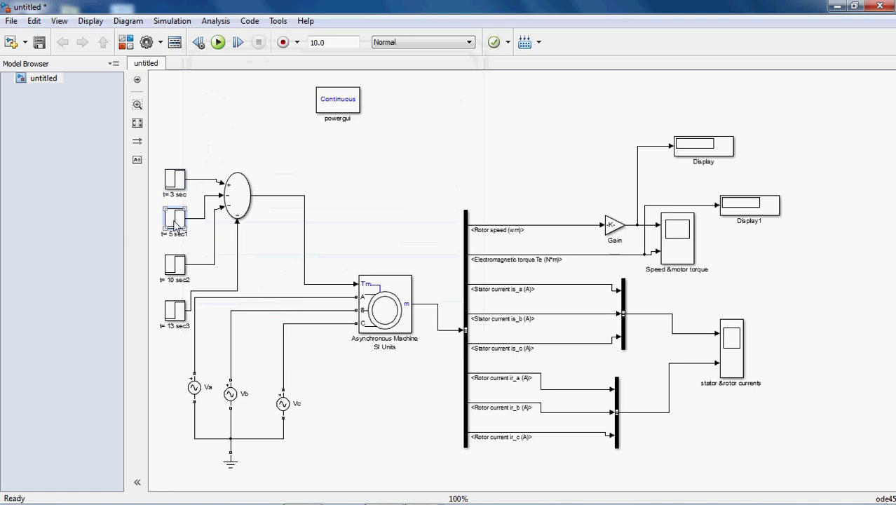
double_click(175, 223)
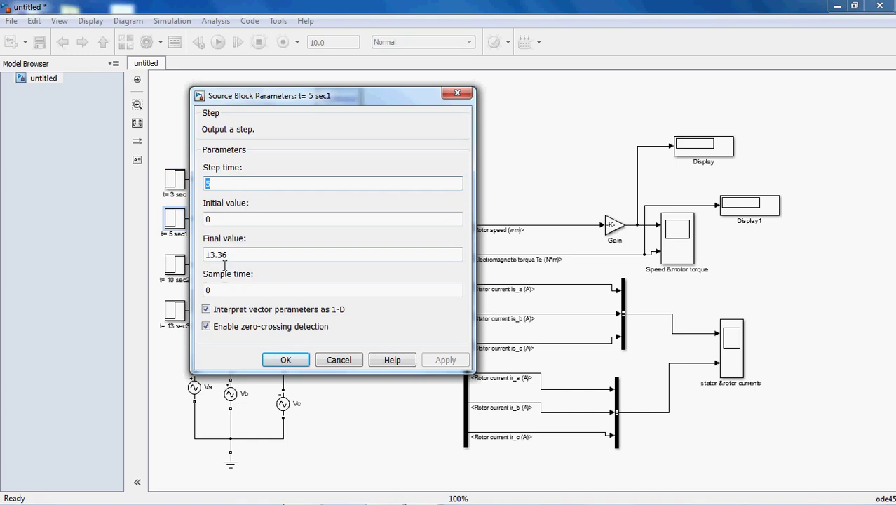
left_click(275, 360)
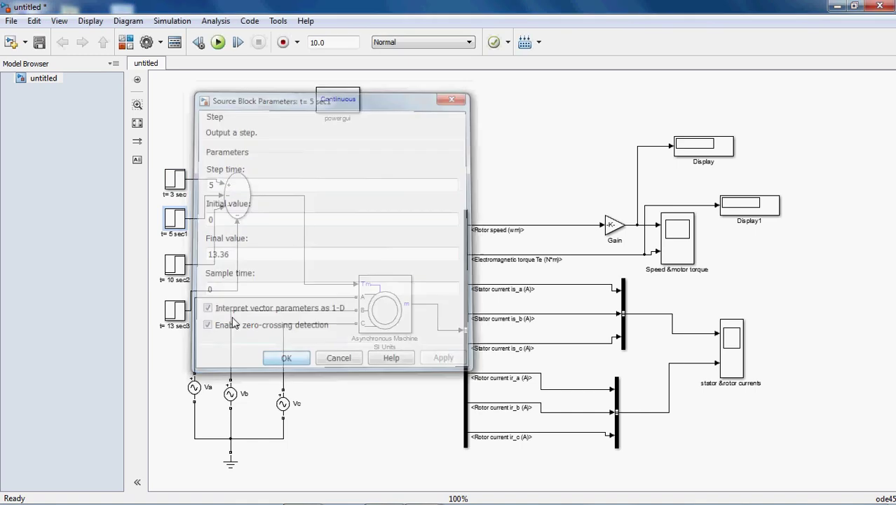
Step: Review the step time and final value of the "t= 10 sec2" and "t= 13 sec3" blocks
double_click(177, 264)
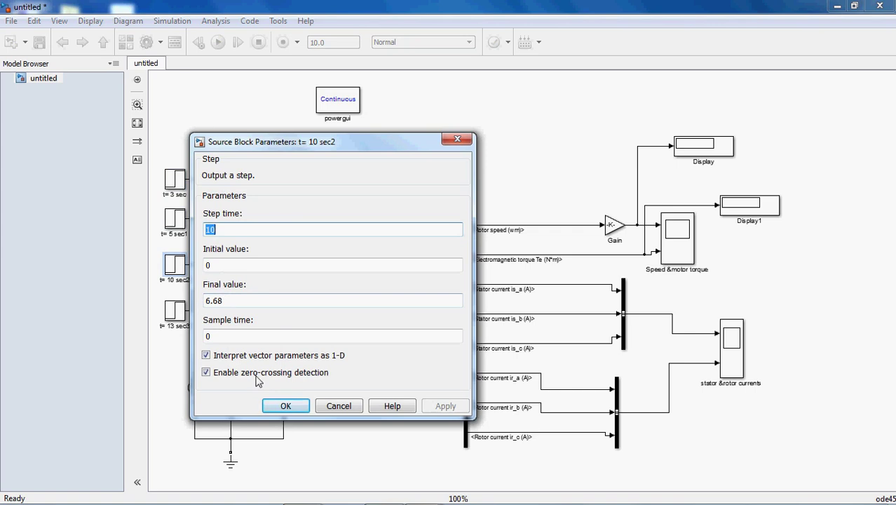
left_click(279, 406)
double_click(177, 310)
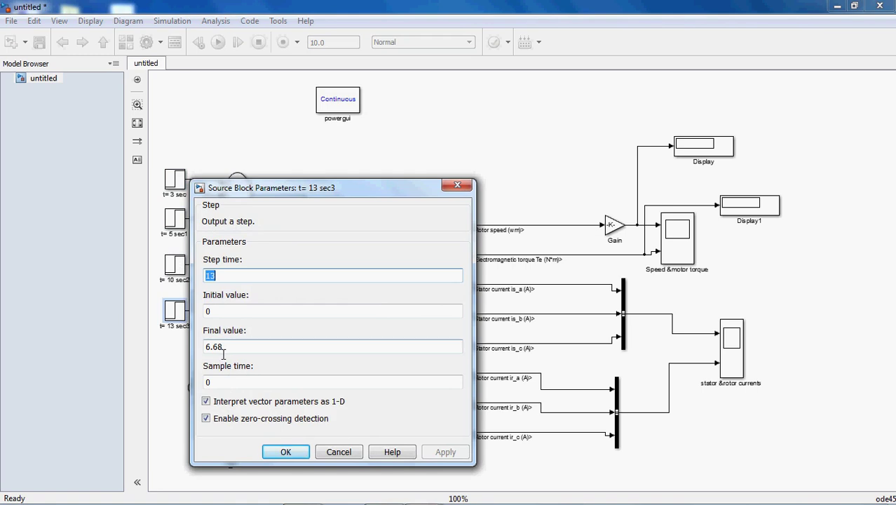
left_click(284, 451)
left_click(369, 197)
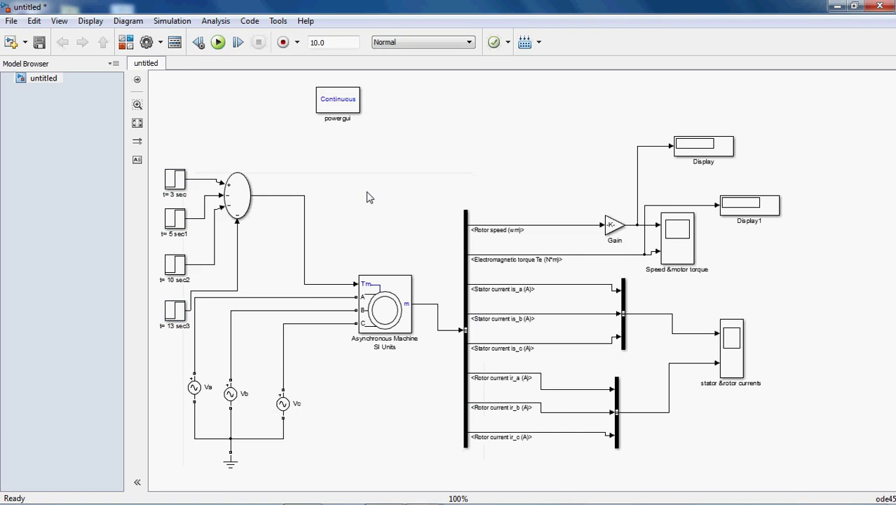
Step: Copy the "stator &rotor currents" scope to the empty area below powergui and set the copy's number of axes to 1
left_click_drag(740, 354, 382, 173)
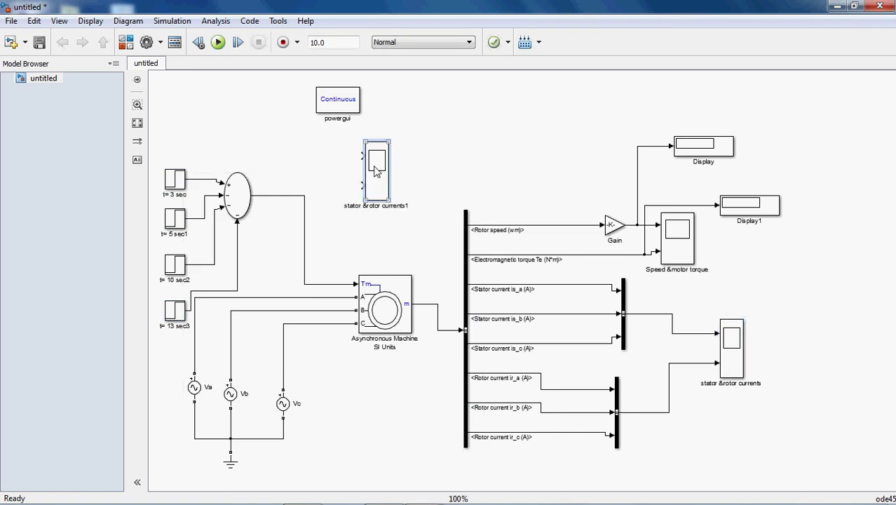
double_click(376, 170)
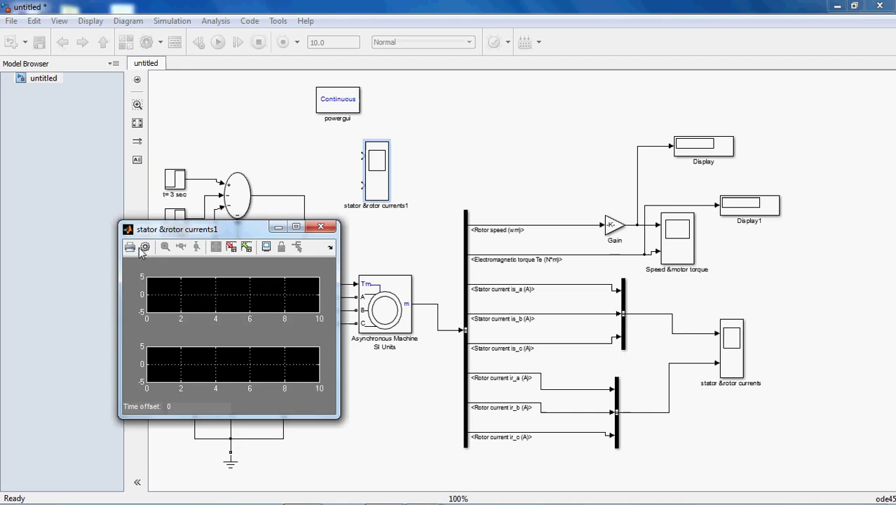
left_click(143, 249)
double_click(224, 311)
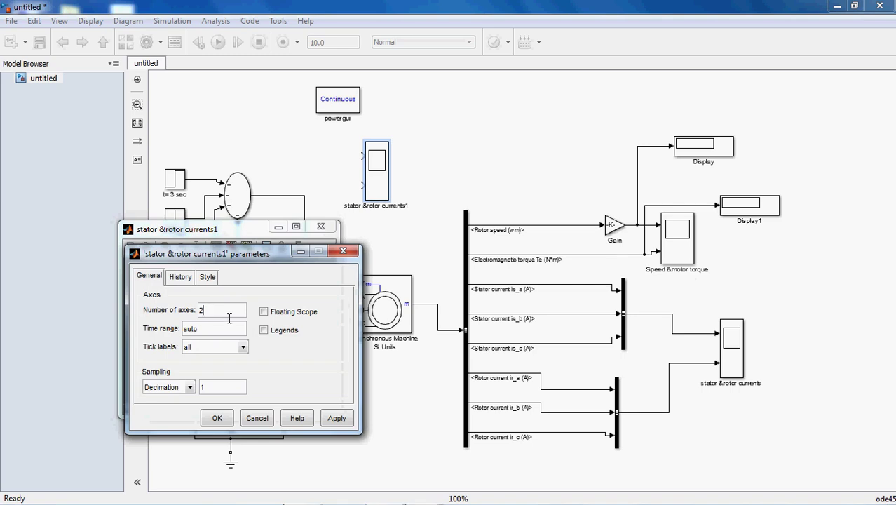
type("1")
left_click(216, 417)
left_click(324, 227)
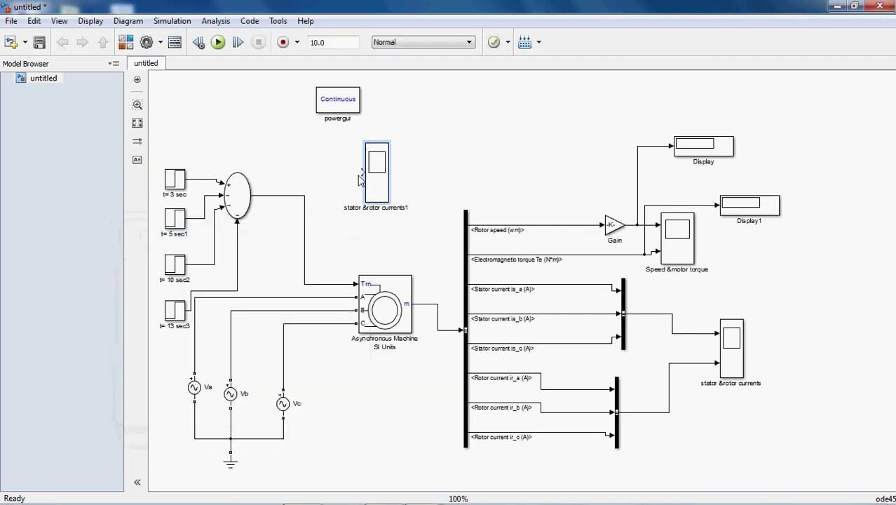
Step: Wire the copied scope to the Sum output and connect a copy of the Display block to the machine's Tm input line
left_click_drag(362, 172, 303, 200)
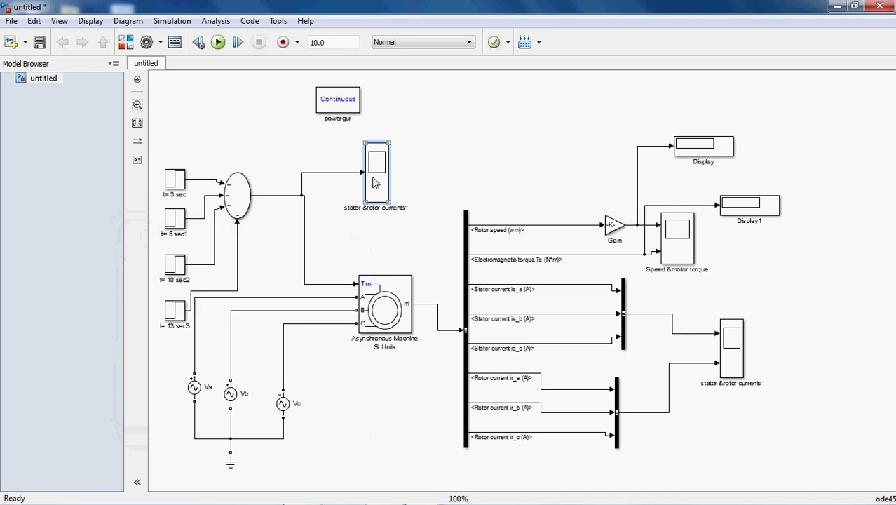
left_click_drag(370, 183, 341, 181)
left_click_drag(694, 150, 342, 290)
left_click(422, 256)
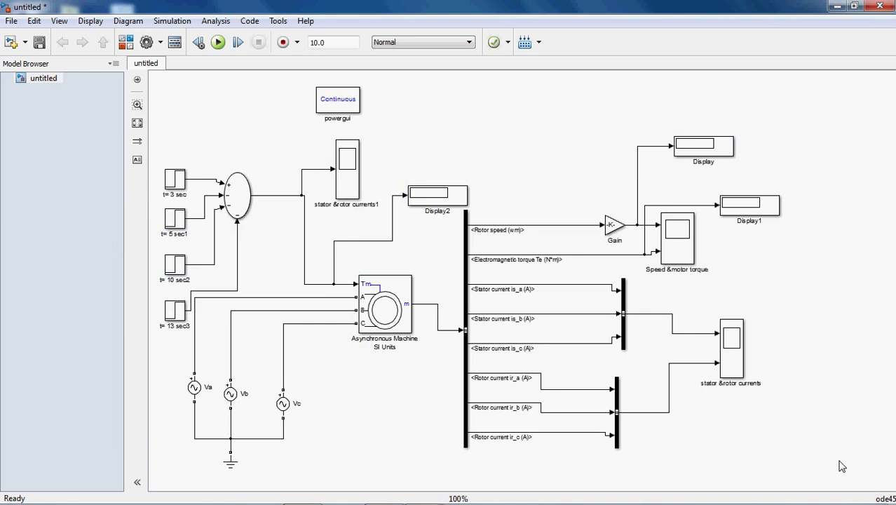
Step: Set the simulation stop time to 15 and enable stepping back with an interval of 5 steps between stored back steps
double_click(334, 47)
type("15")
left_click(200, 42)
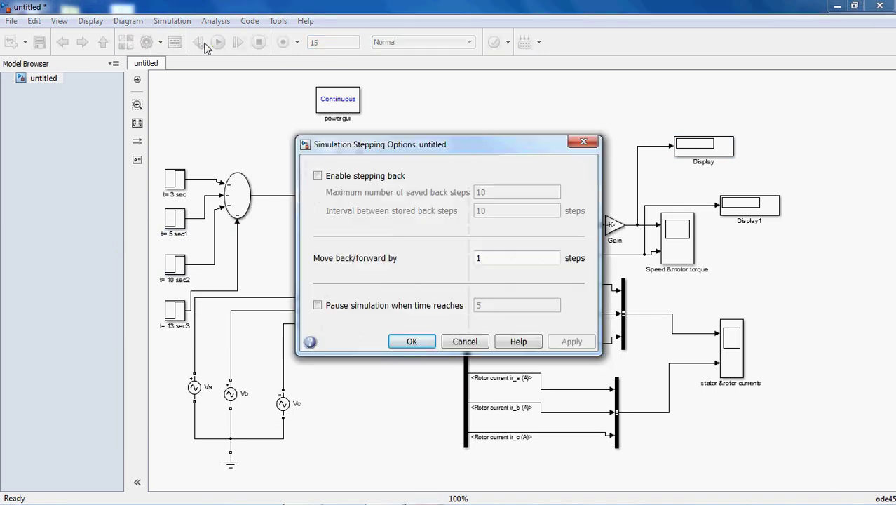
left_click(319, 176)
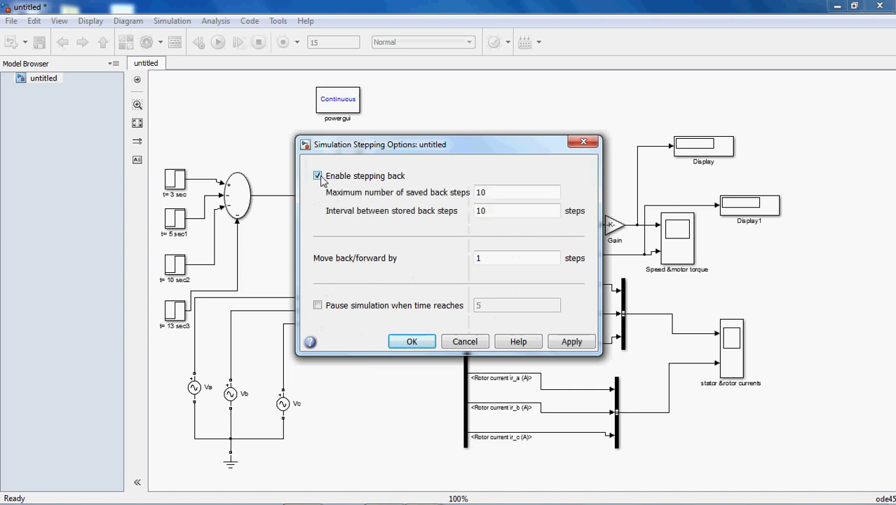
double_click(491, 219)
type("5")
left_click(571, 342)
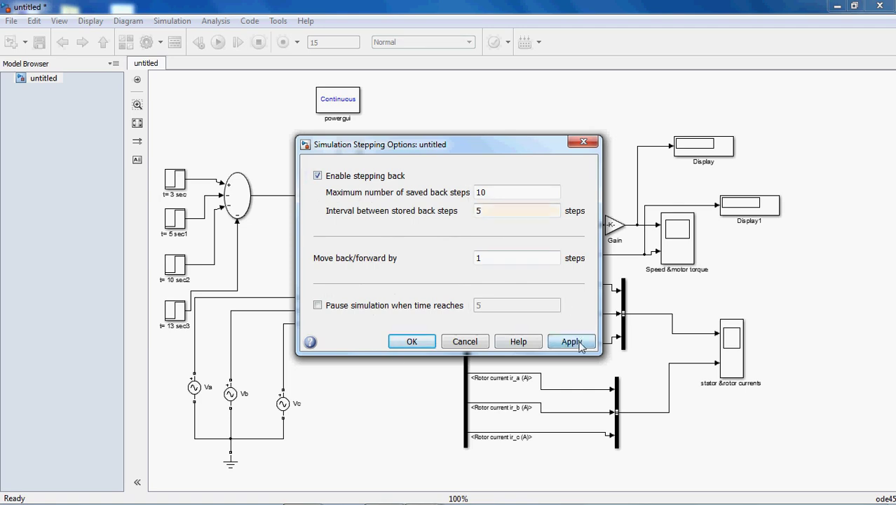
left_click(411, 350)
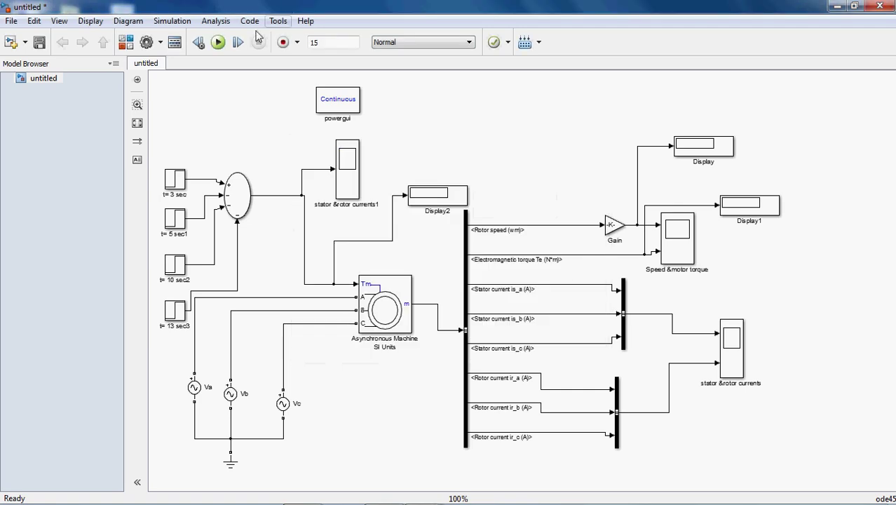
Step: Run the simulation and examine the autoscaled speed and torque curves in the maximized "Speed &motor torque" scope
left_click(221, 43)
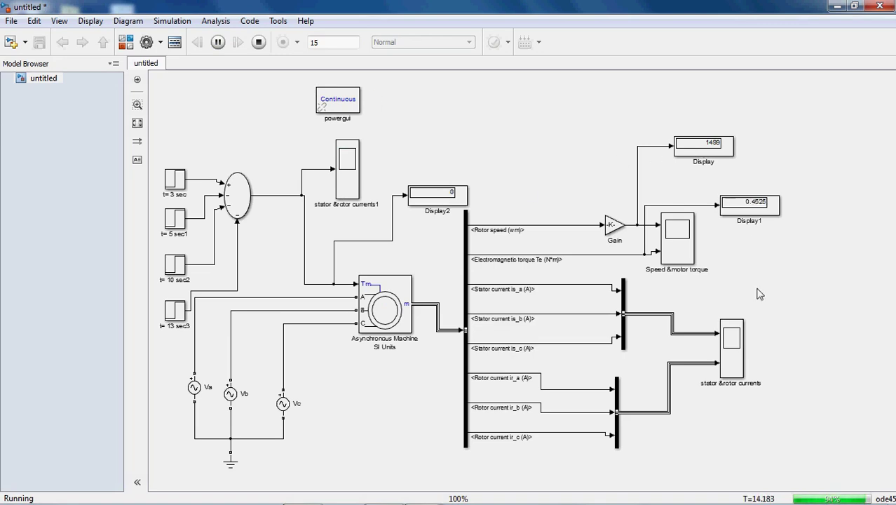
left_click(728, 343)
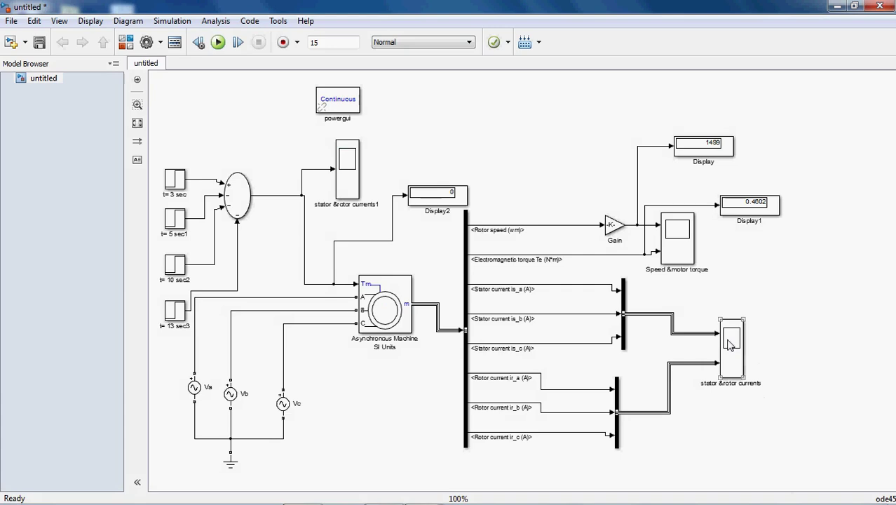
double_click(667, 242)
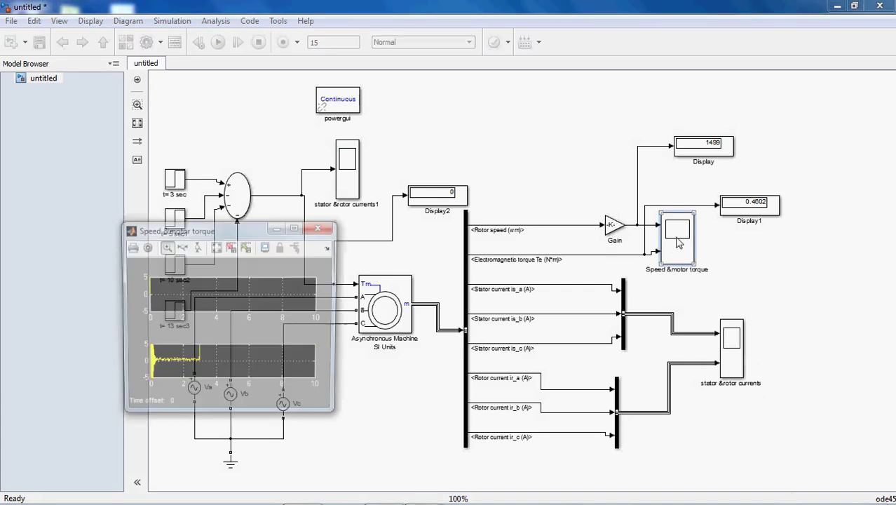
left_click(296, 226)
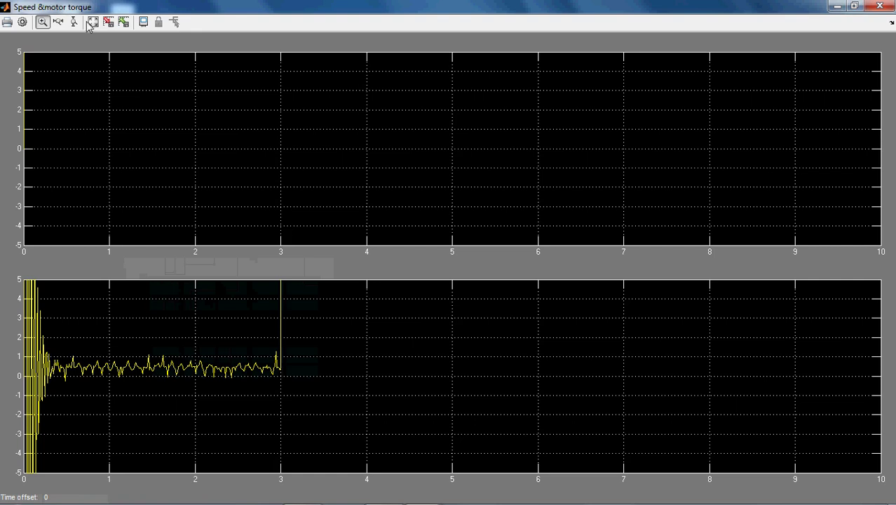
left_click(94, 23)
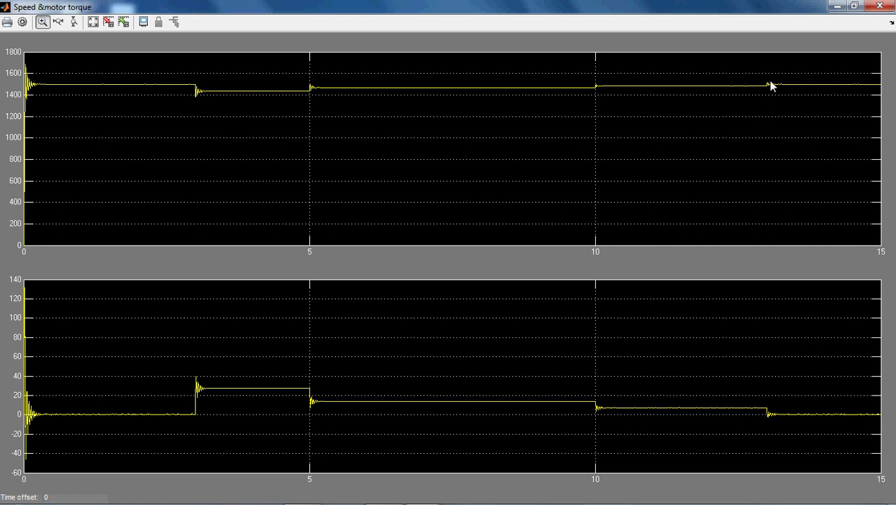
left_click(880, 7)
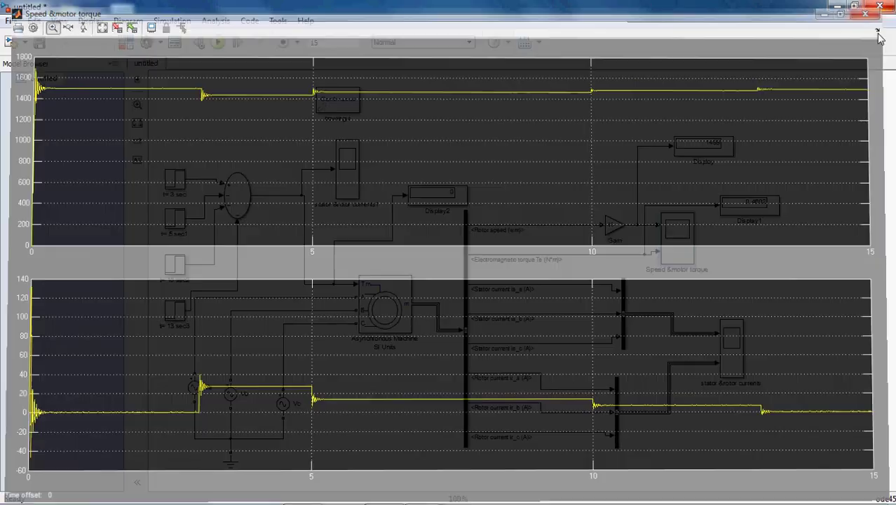
Step: Examine the autoscaled stator and rotor current waveforms in the maximized "stator &rotor currents" scope
double_click(735, 335)
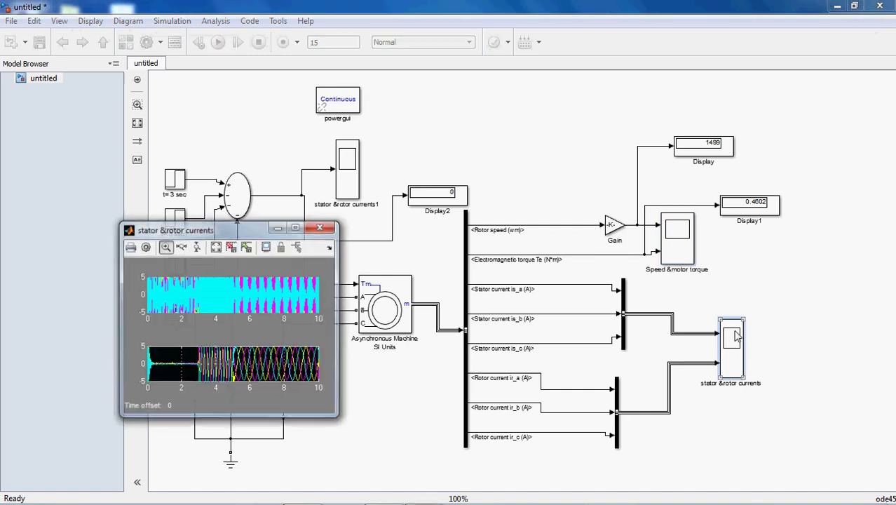
left_click(216, 247)
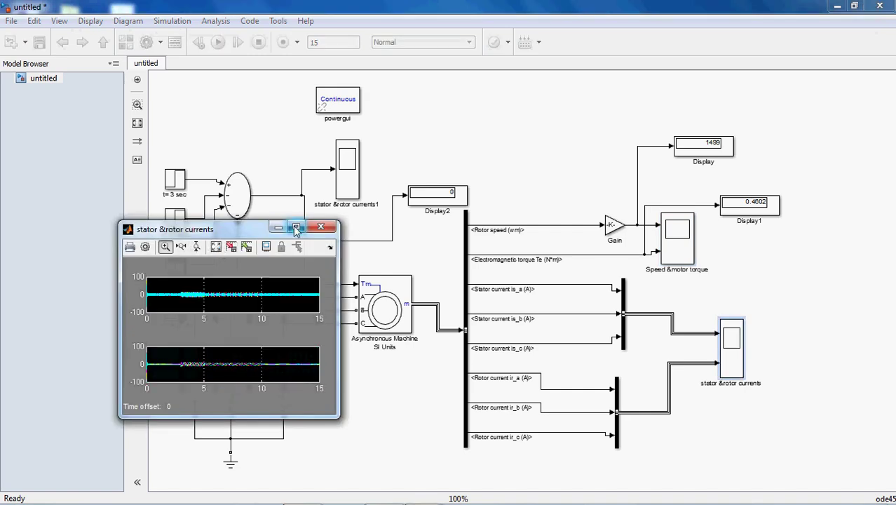
left_click(295, 227)
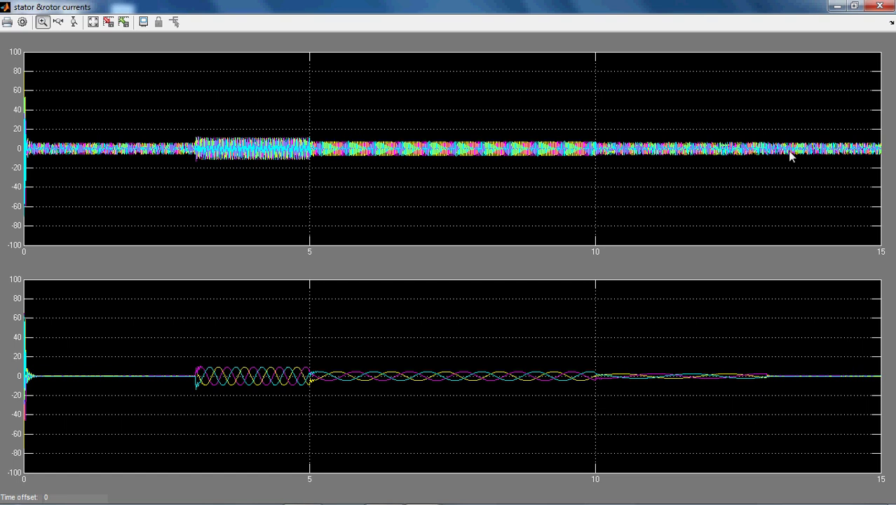
left_click(879, 6)
Step: Examine the autoscaled load torque curve in the maximized "stator &rotor currents1" scope
double_click(349, 165)
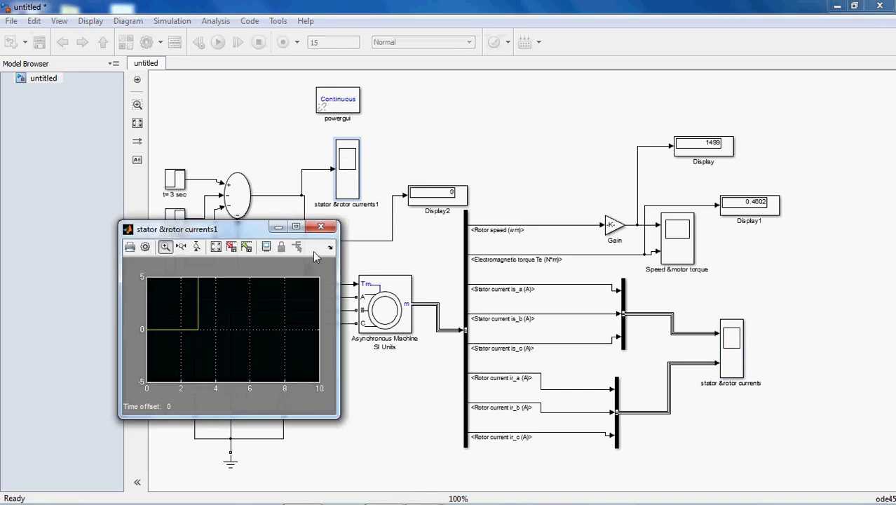
left_click(292, 226)
left_click(93, 21)
mouse_move(181, 495)
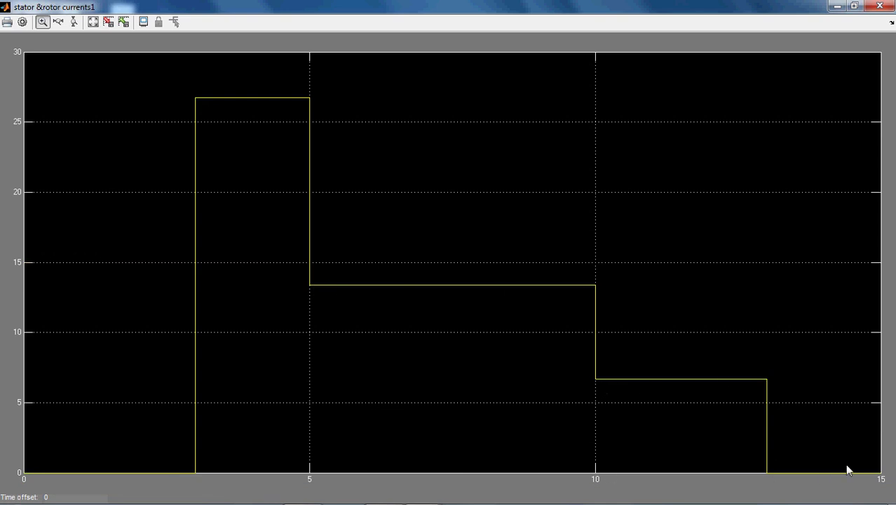
left_click(885, 8)
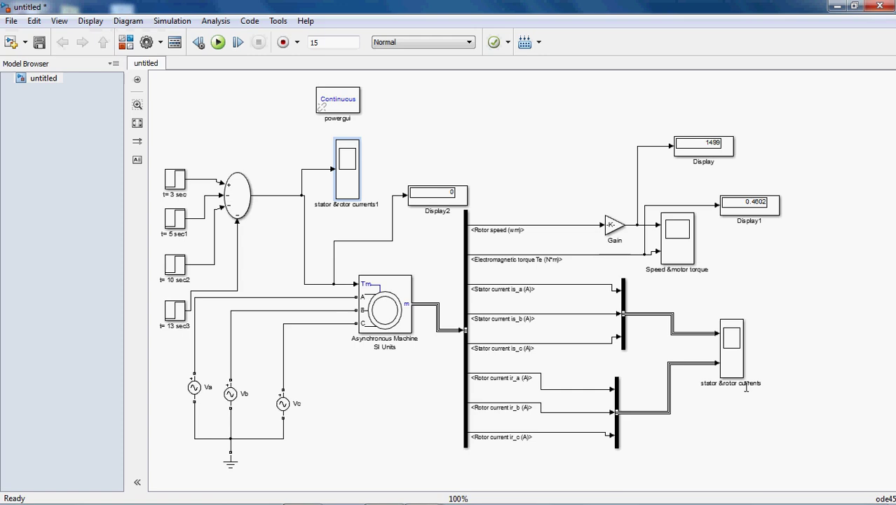
Step: Switch to the Word document and review the load torque calculations and Table-1 of speed and motor torque values
mouse_move(326, 499)
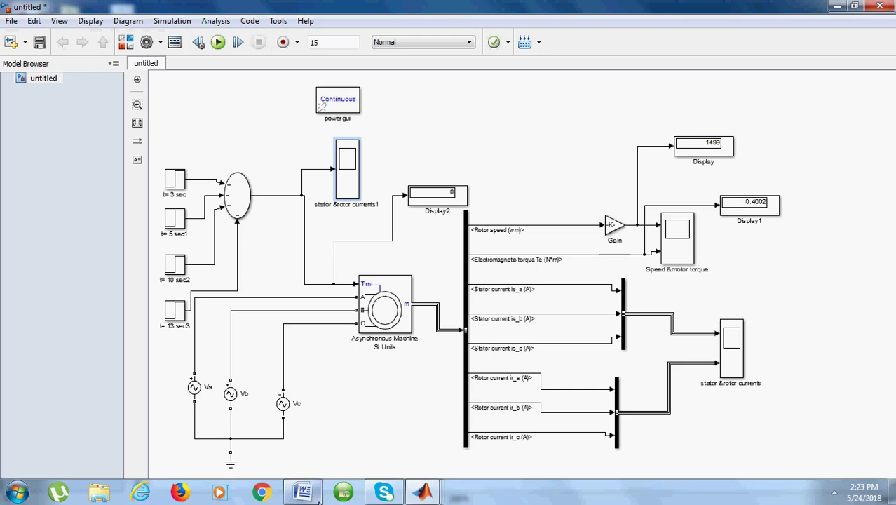
left_click(304, 492)
scroll(408, 416, "down", 8)
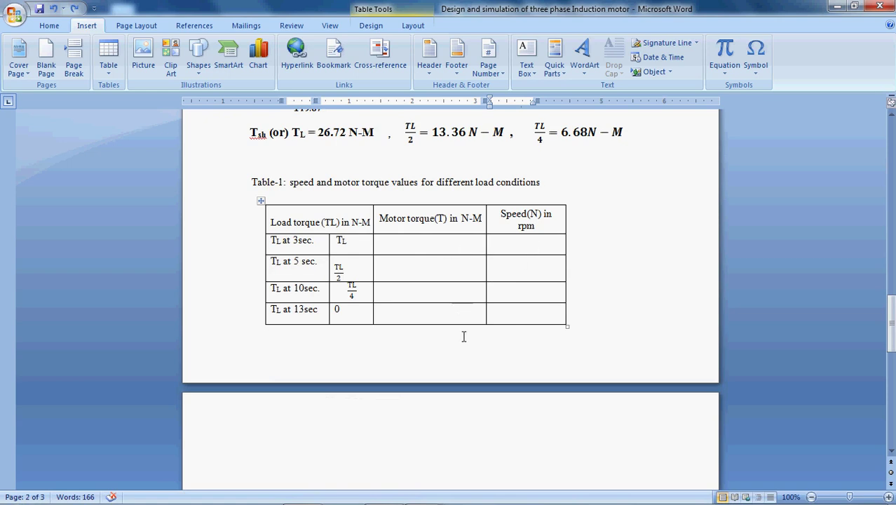
scroll(464, 335, "down", 3)
scroll(569, 364, "up", 6)
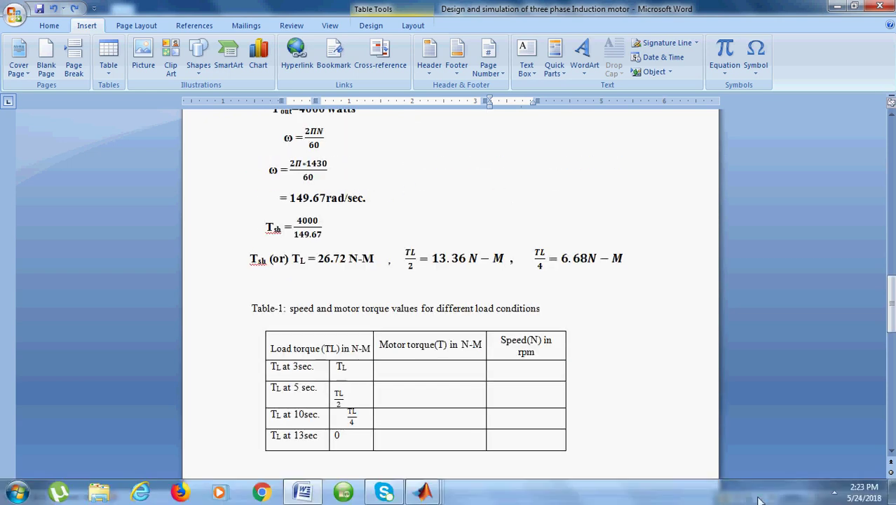